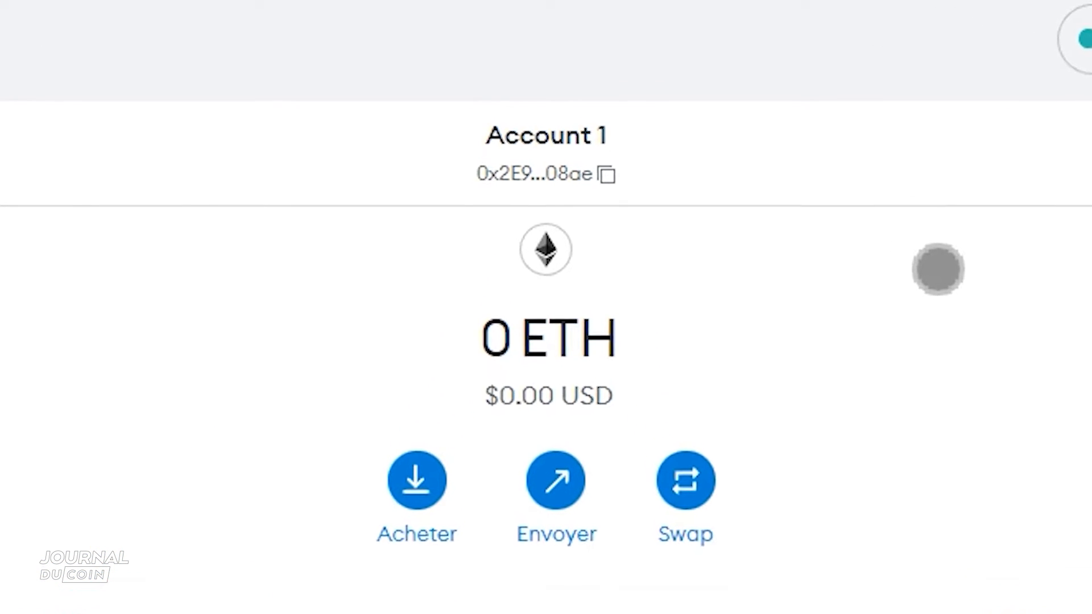
- Copy the public address of Account 1
left_click(570, 174)
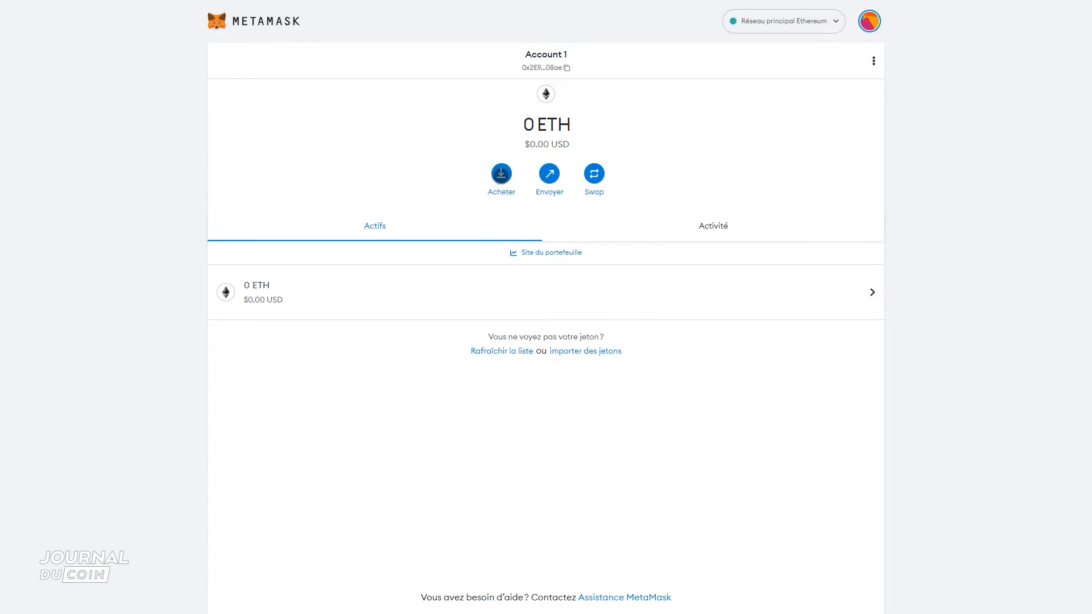
- Review the providers offered for depositing ETH, close the list, and look at the recipient page for sending funds before cancelling it
left_click(501, 174)
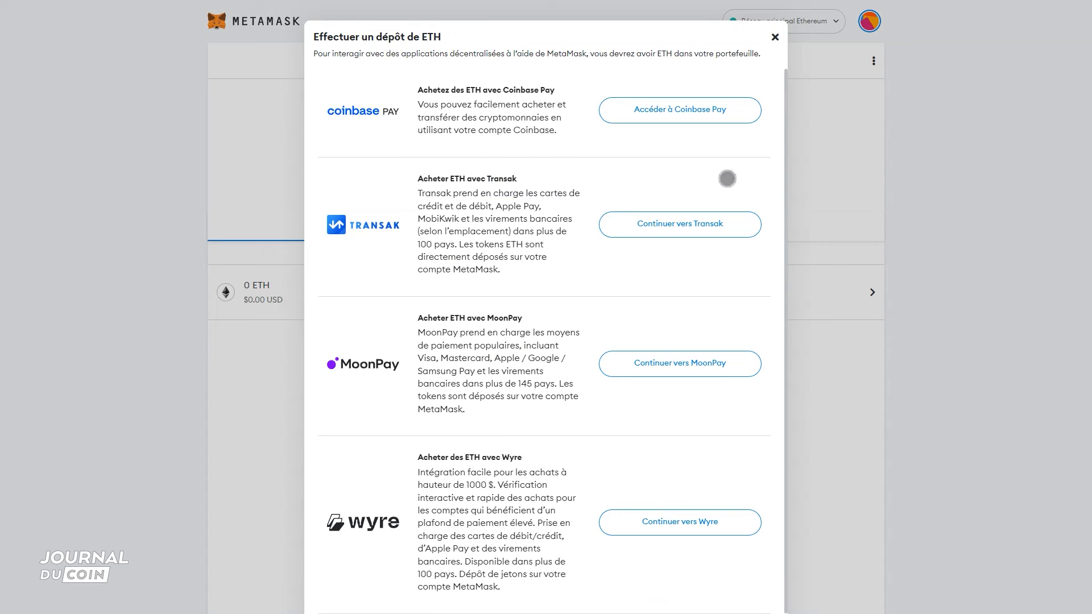
scroll(744, 166, "down", 1)
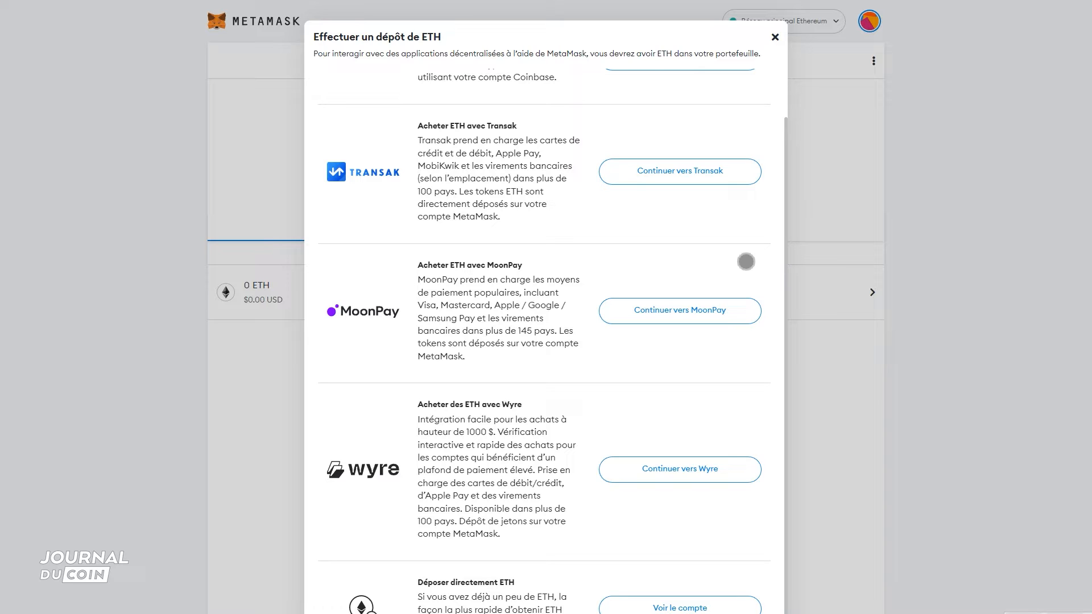
scroll(746, 261, "up", 1)
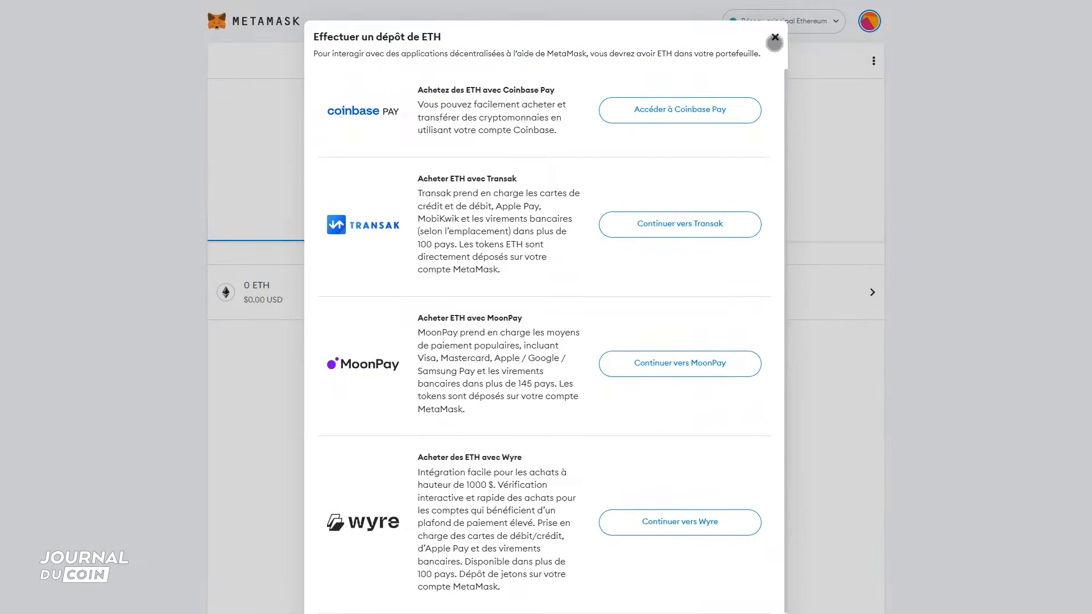
left_click(774, 37)
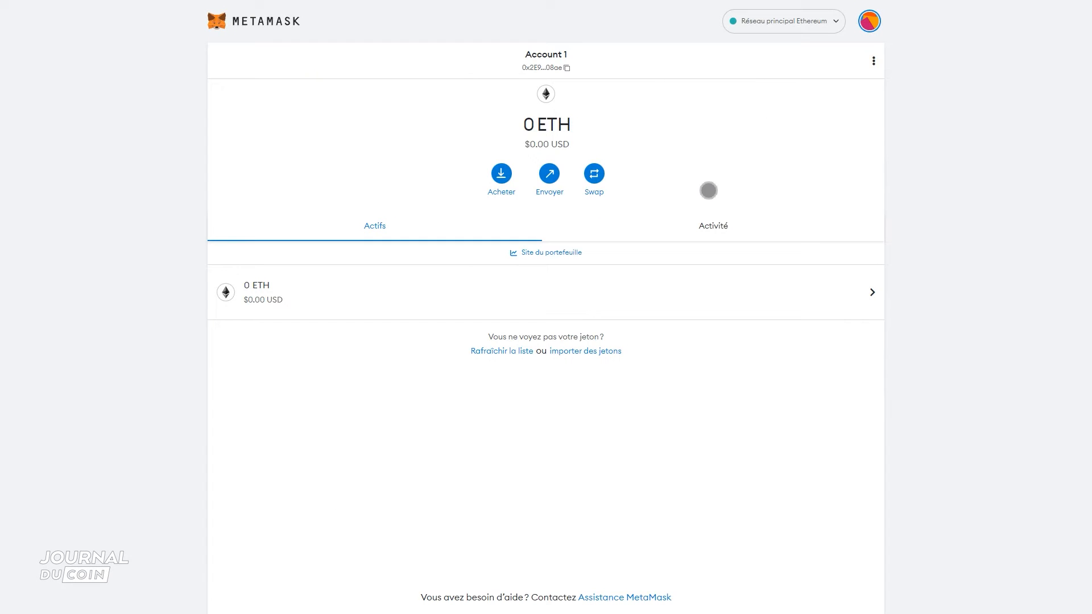
left_click(549, 174)
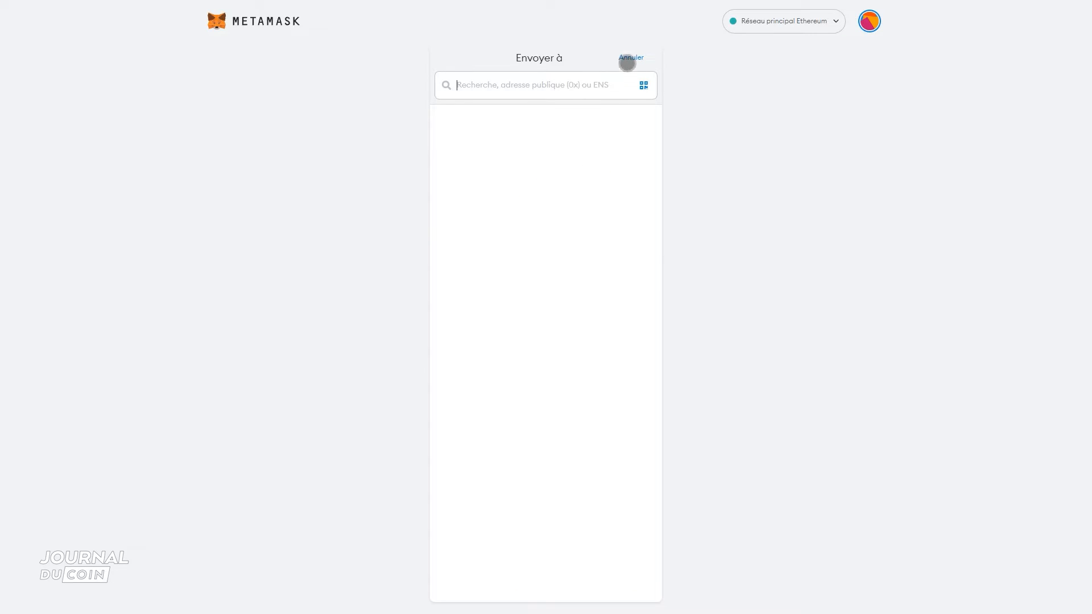
left_click(627, 60)
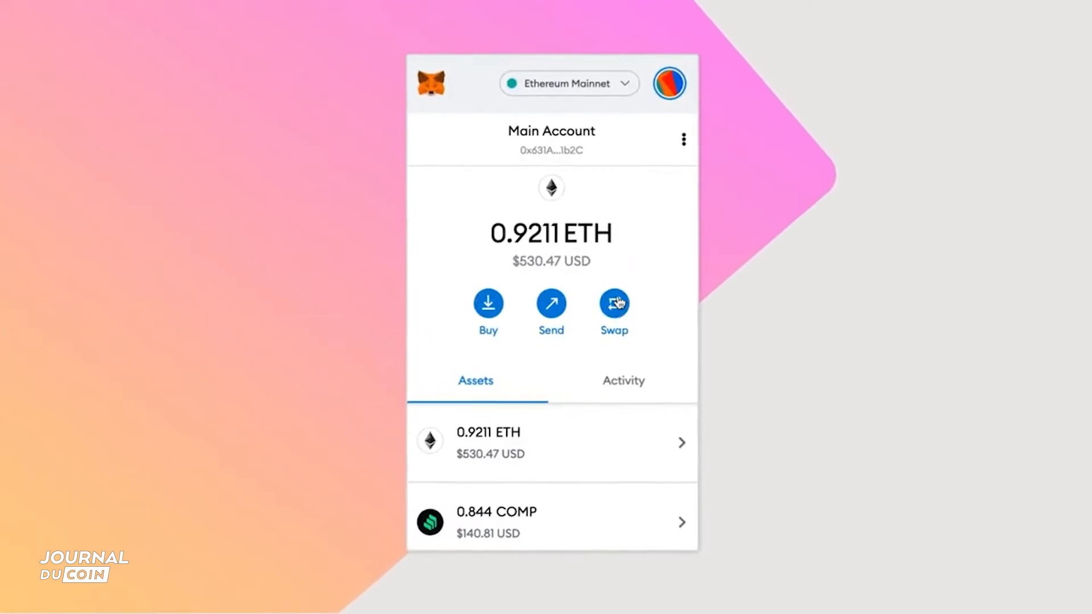
- Swap 0.25 ETH to WBTC on Ethereum Mainnet by requesting quotes and accepting the best one
left_click(617, 302)
type("0.25")
left_click(662, 355)
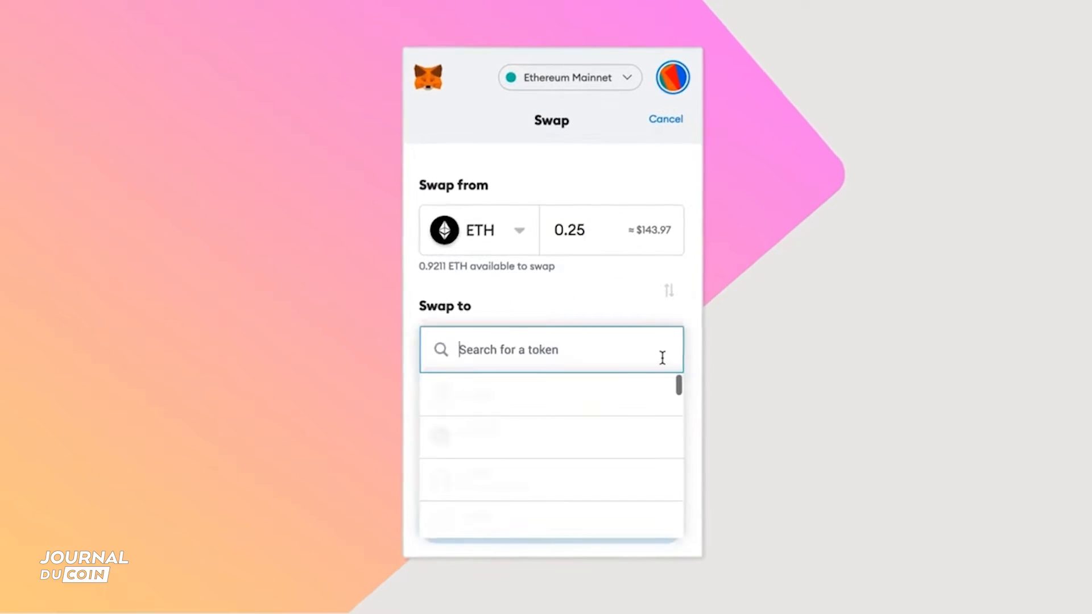
left_click(587, 525)
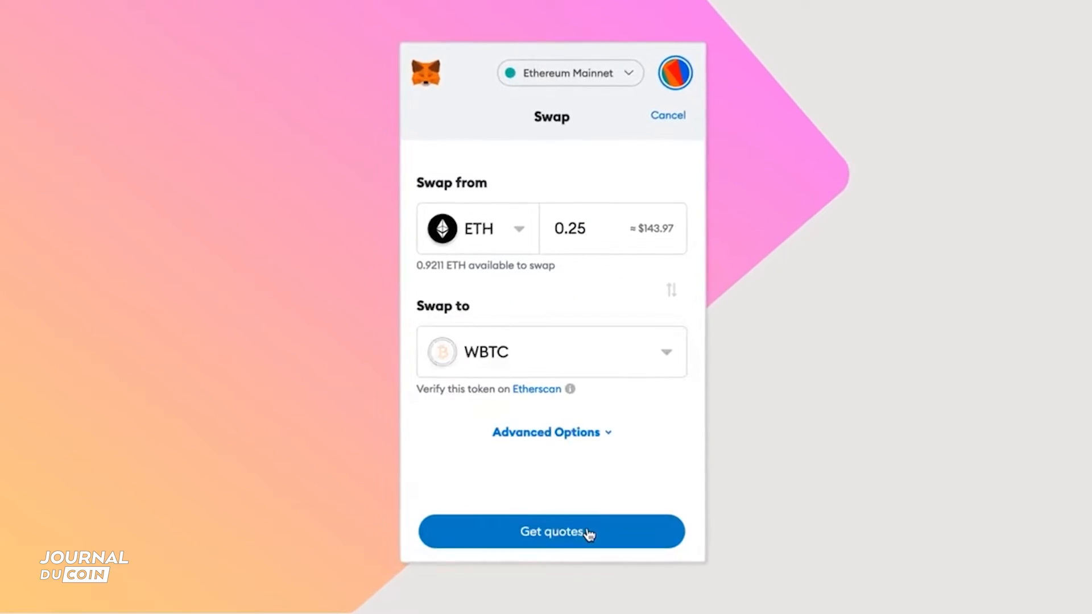
left_click(641, 541)
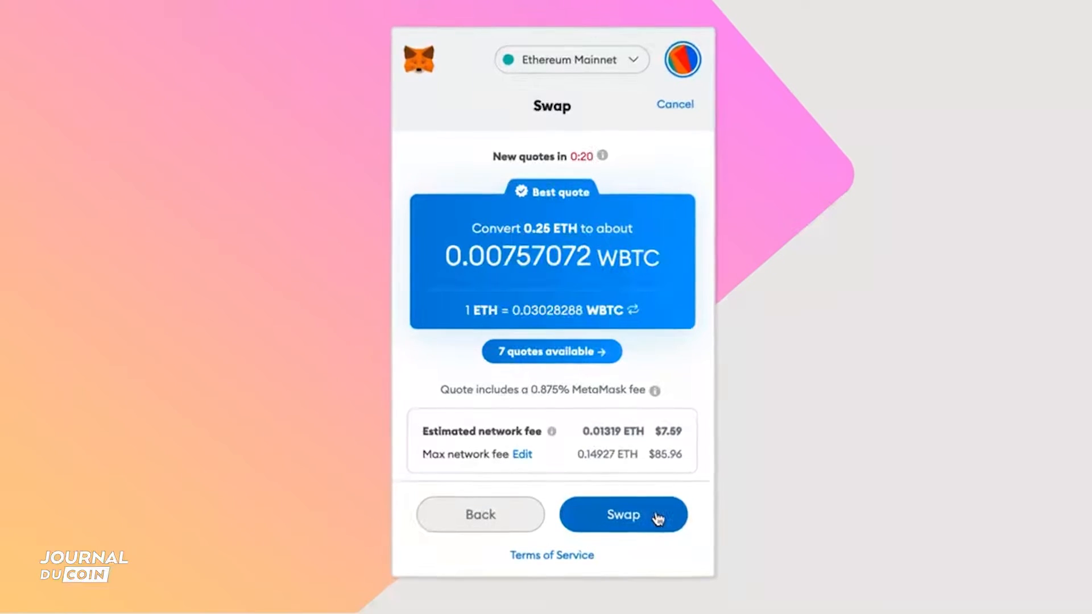
left_click(657, 518)
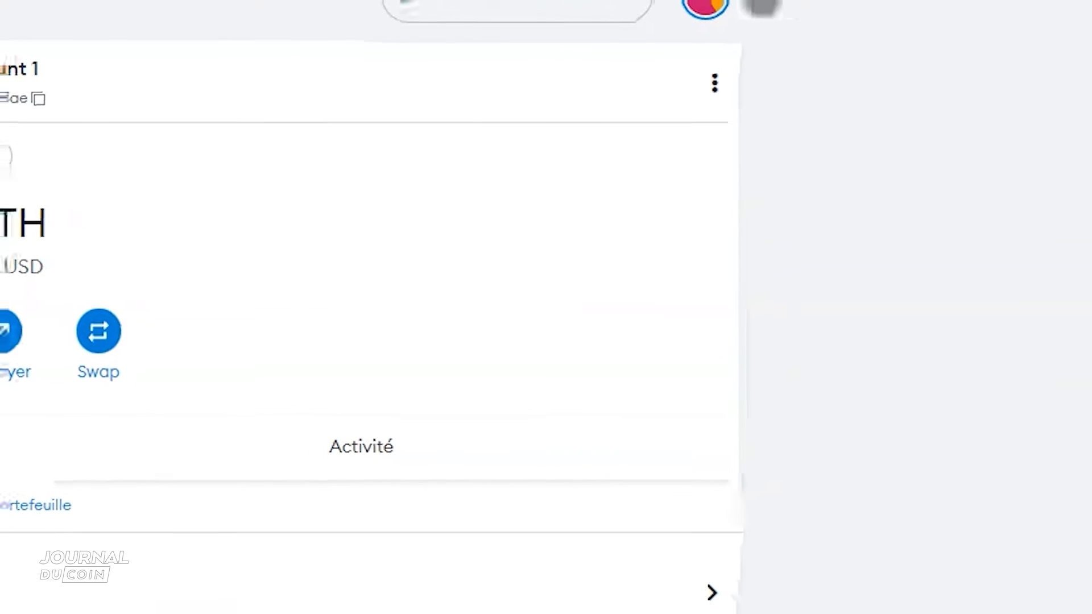
- Log out of the wallet and unlock it again with the wallet password
left_click(705, 7)
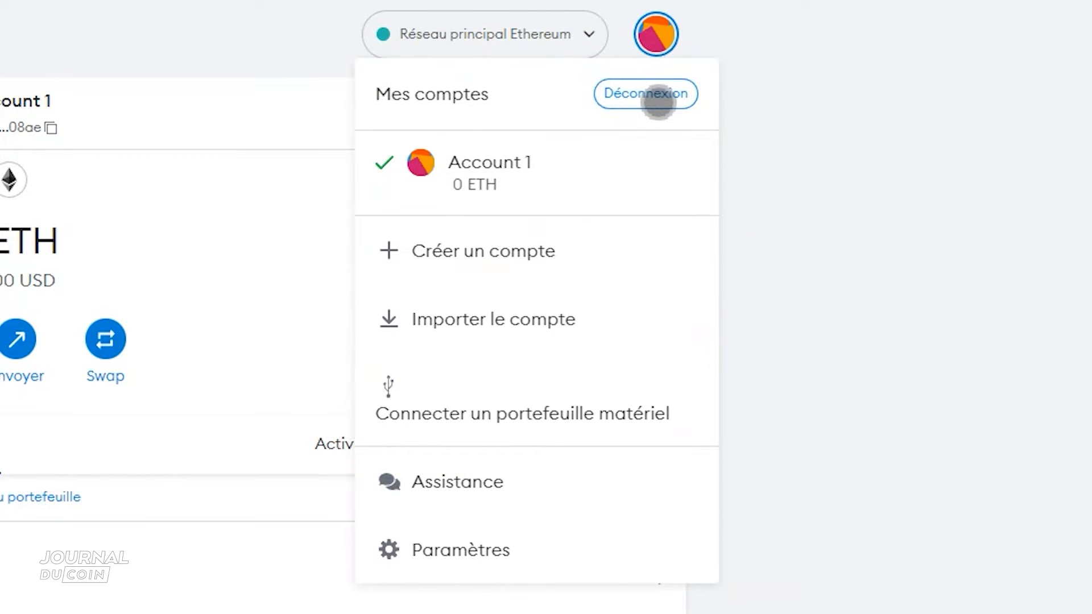
left_click(657, 101)
type("********")
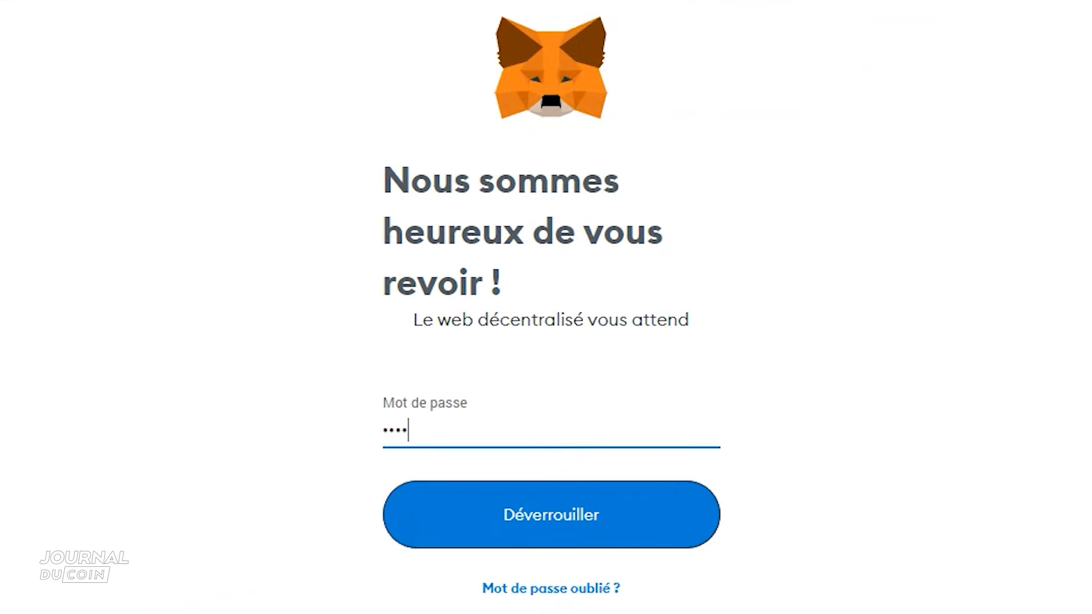
key("Return")
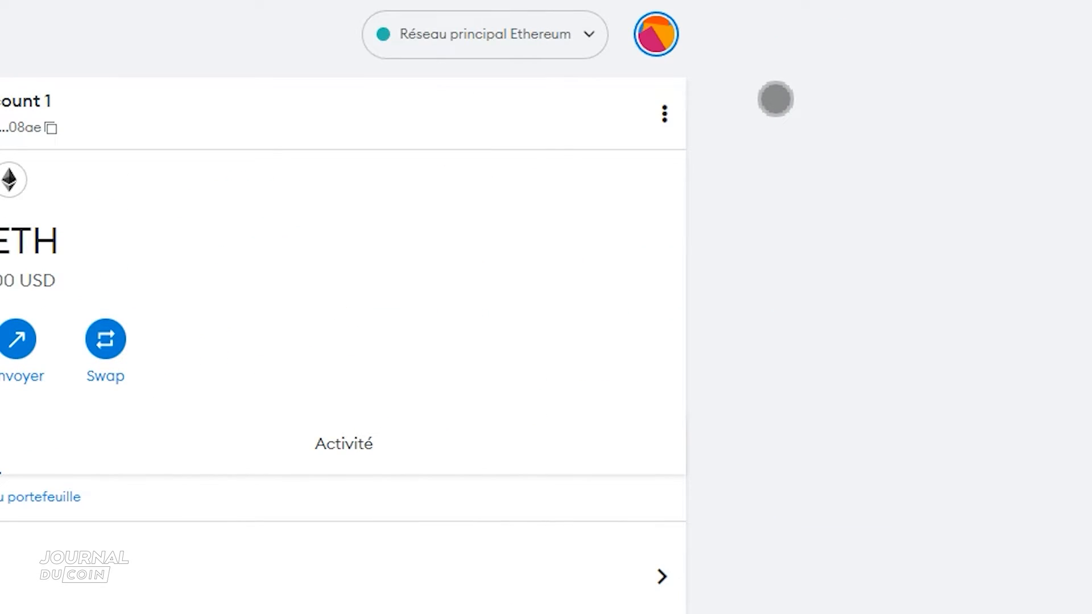
- Create a second account with the suggested name Compte 2 and switch back to Account 1
left_click(659, 36)
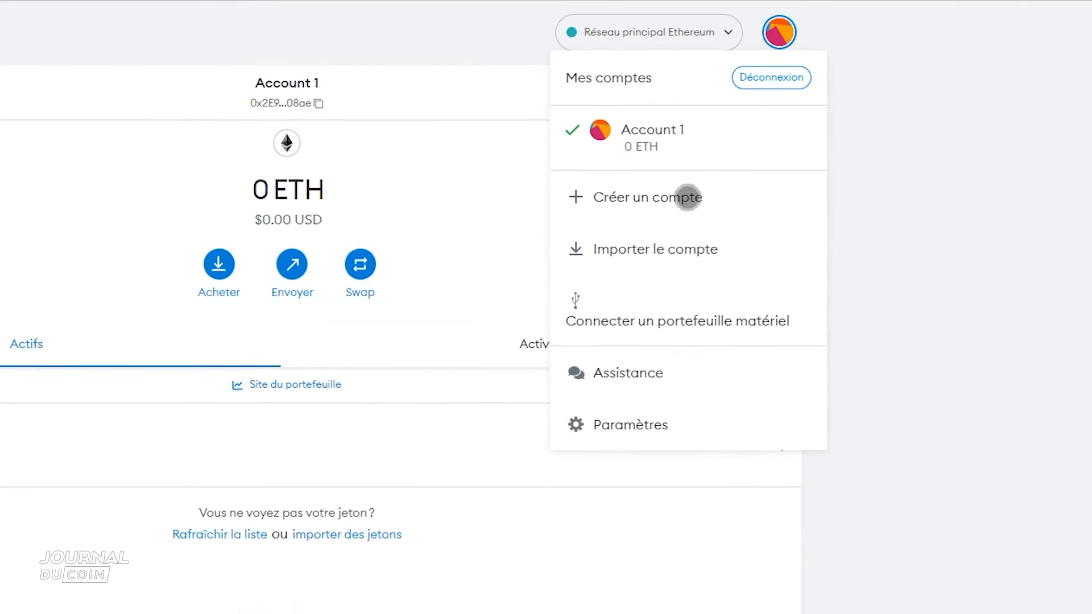
left_click(688, 198)
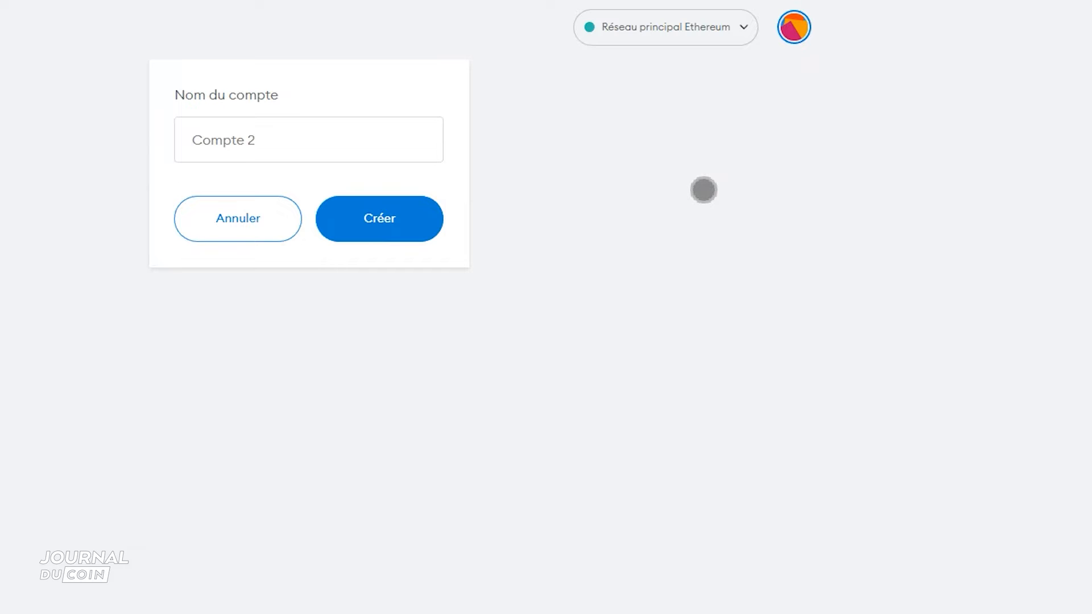
left_click(417, 234)
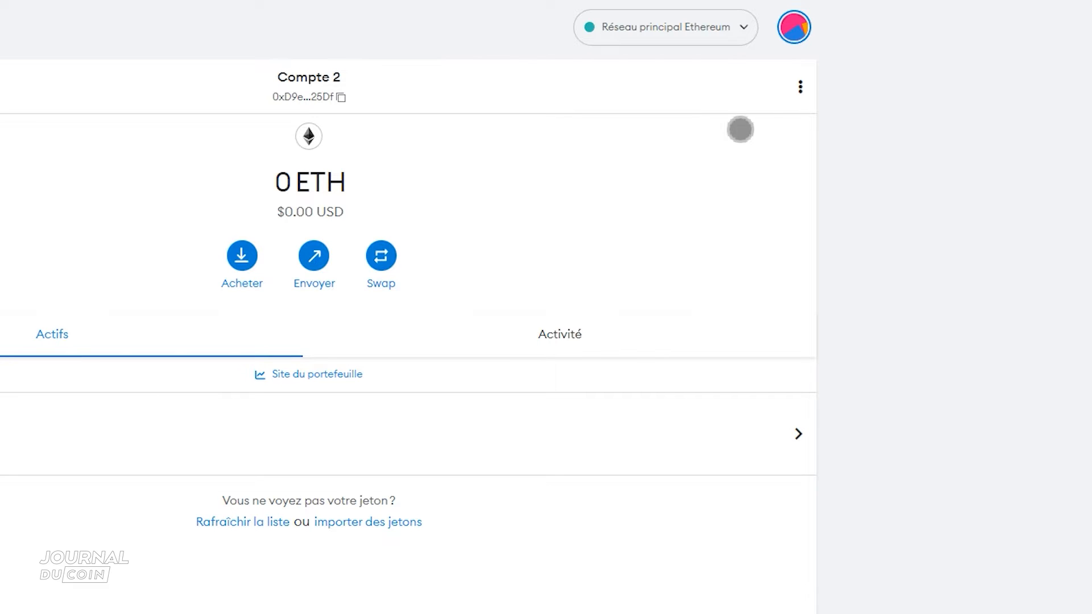
left_click(793, 27)
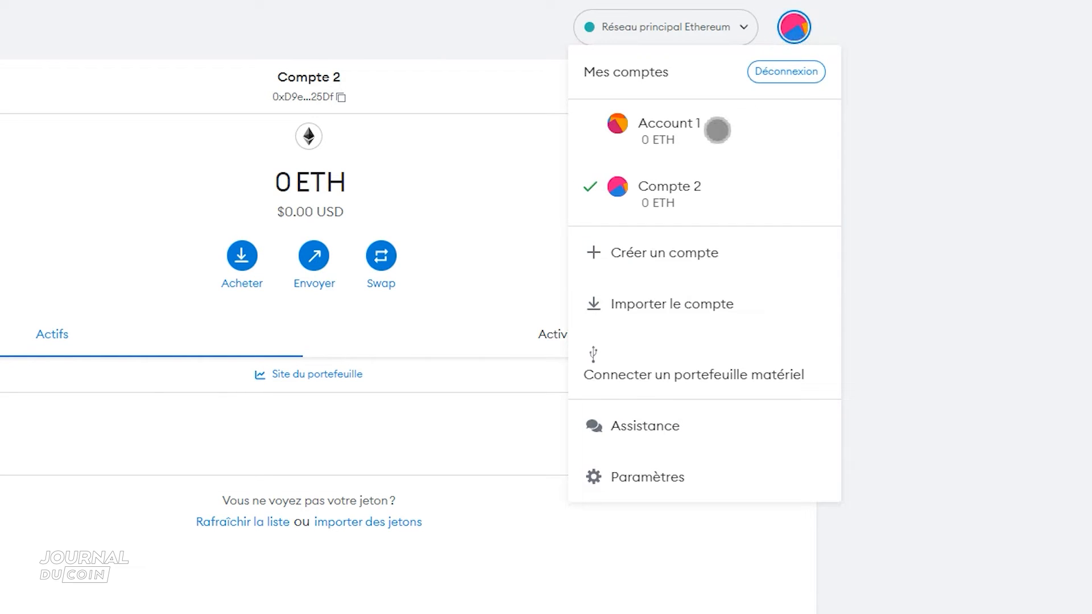
left_click(715, 129)
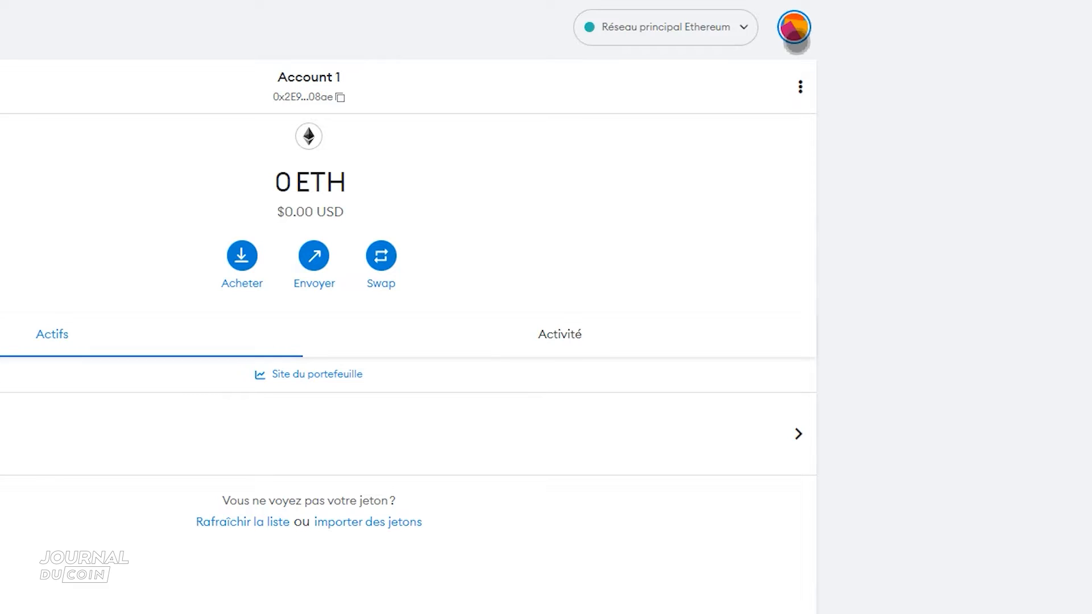
- Rename Account 1 as "Compte 1" in its account details and close the details
left_click(800, 88)
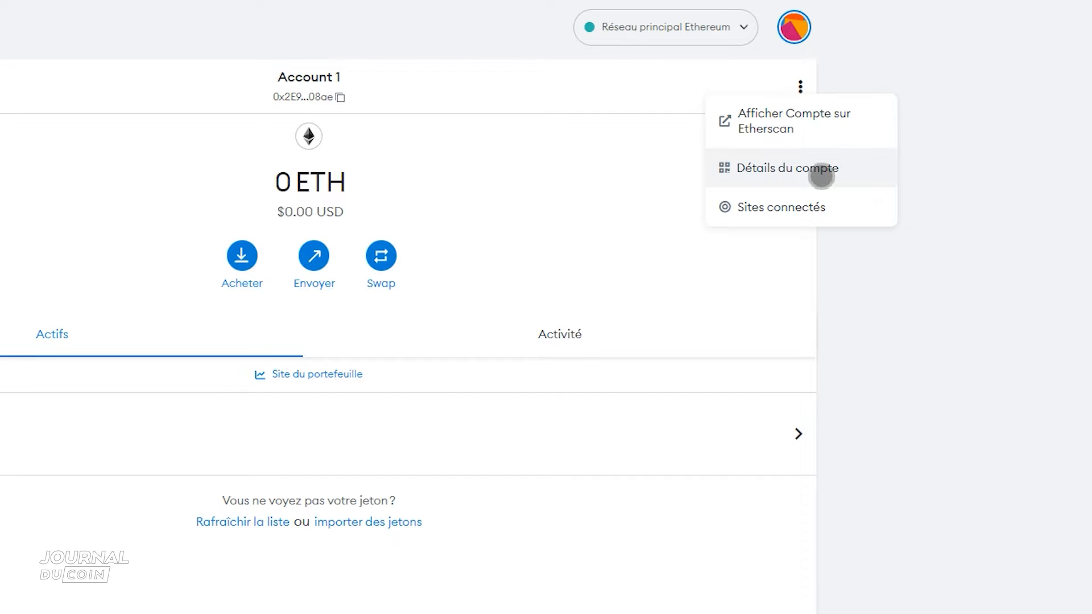
left_click(820, 173)
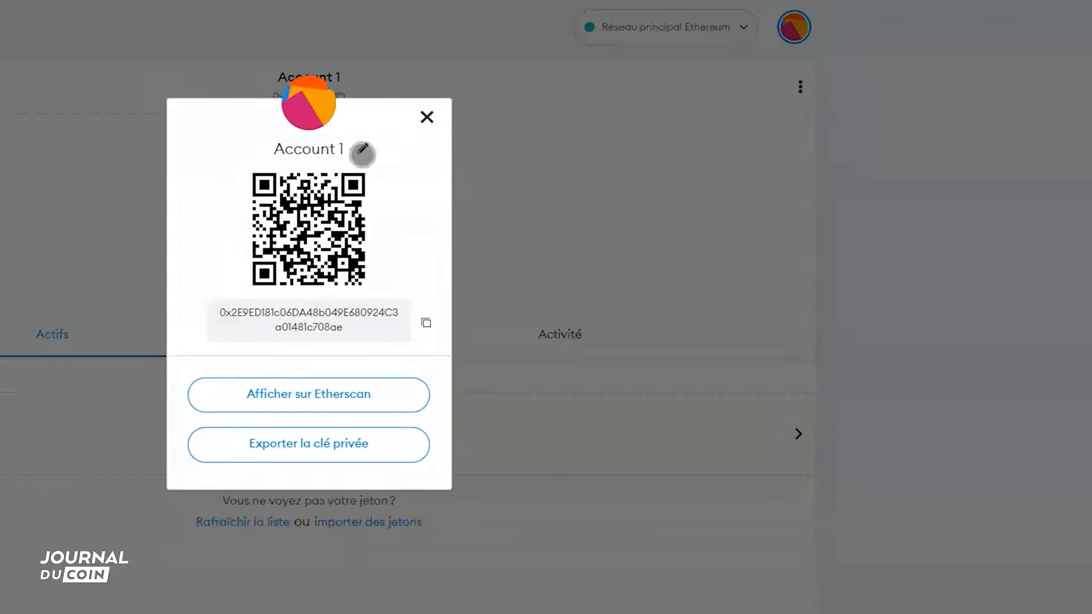
left_click(362, 152)
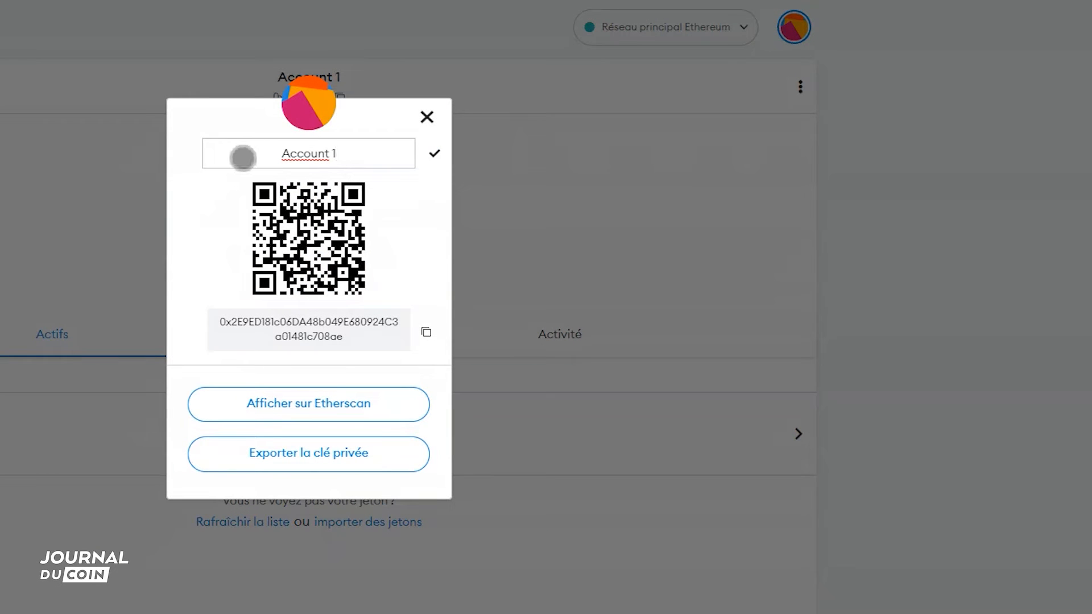
triple_click(307, 156)
key("BackSpace")
type("Compte ")
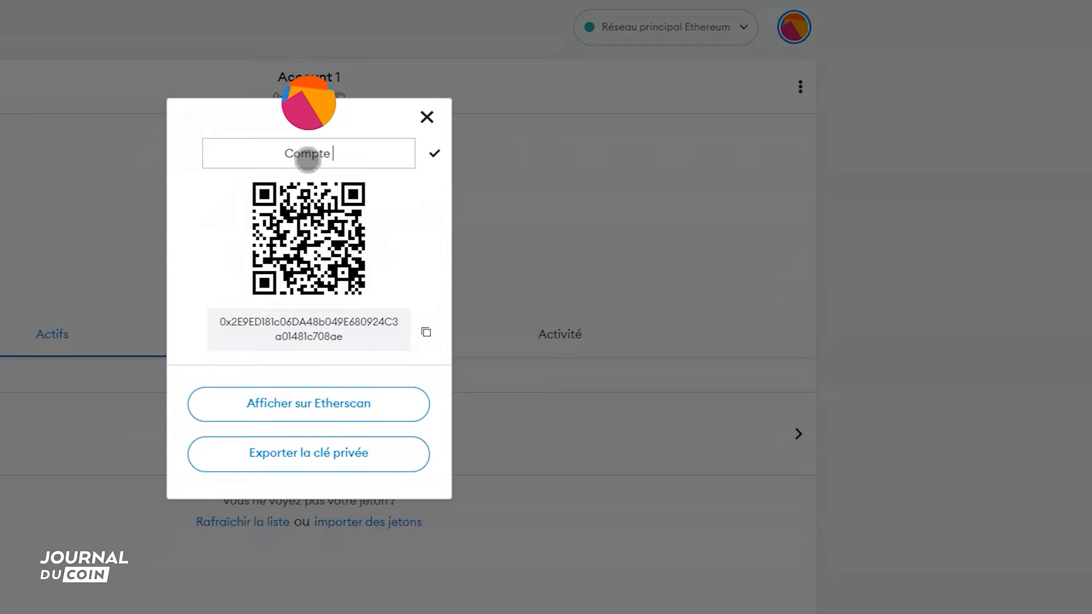
type("1")
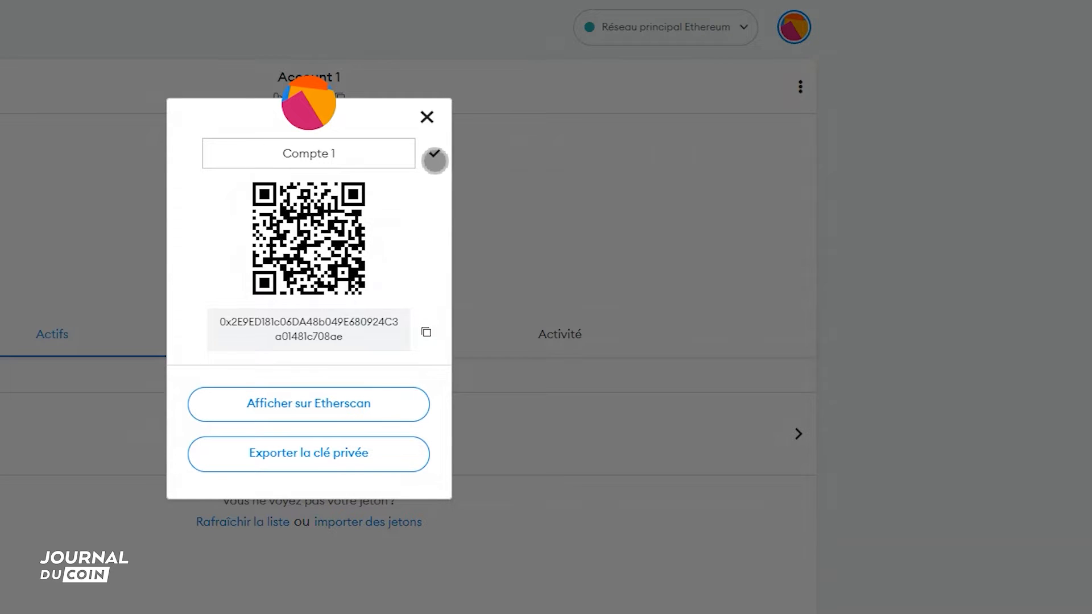
left_click(435, 157)
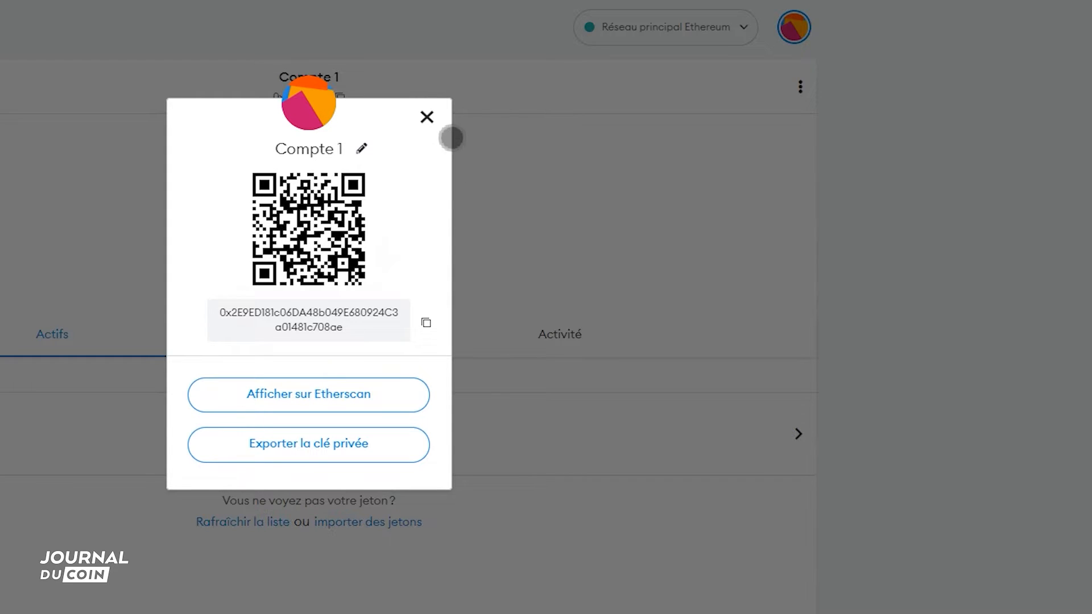
left_click(428, 118)
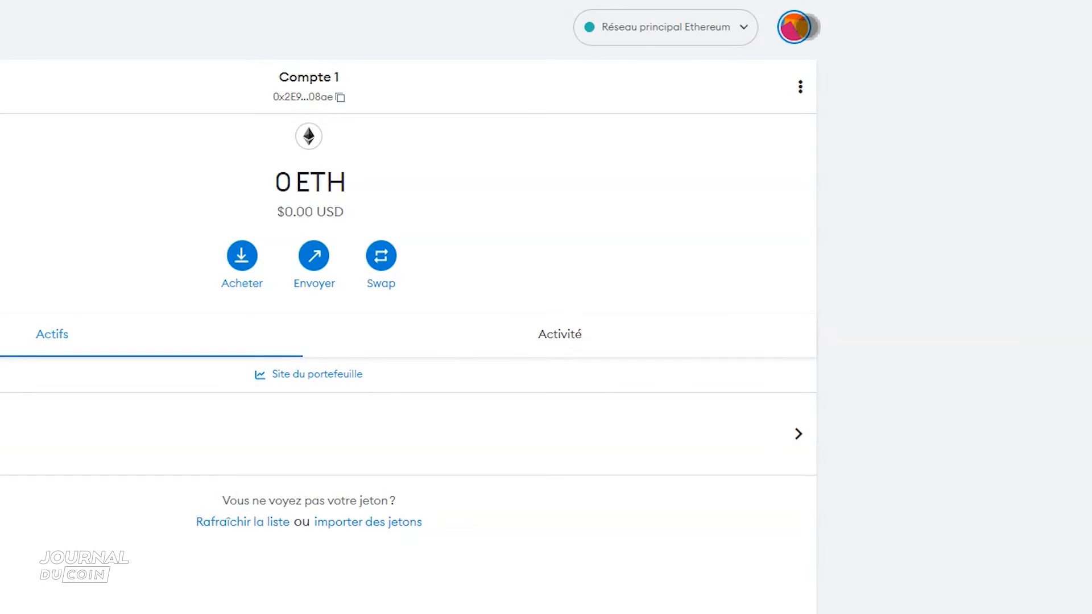
- Review the account import form for both the private key and JSON file types, and cancel the import
left_click(810, 24)
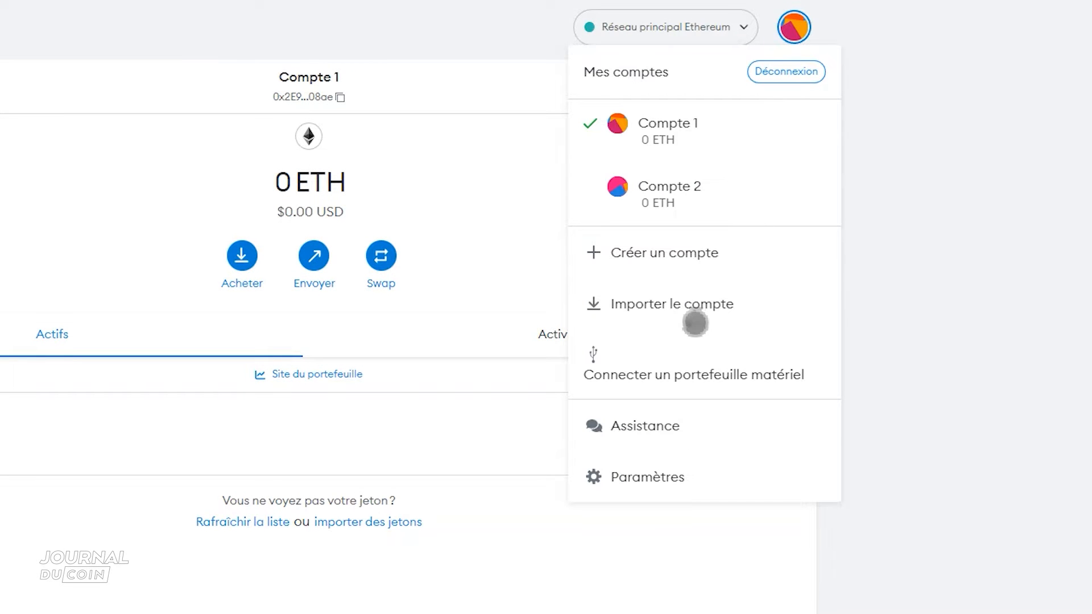
left_click(693, 303)
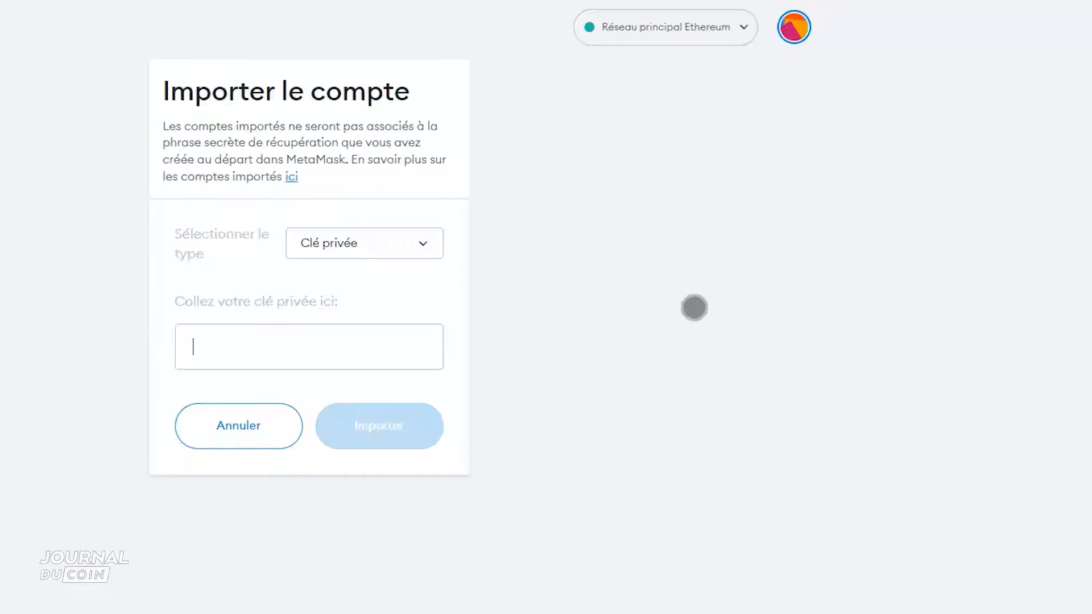
left_click(382, 241)
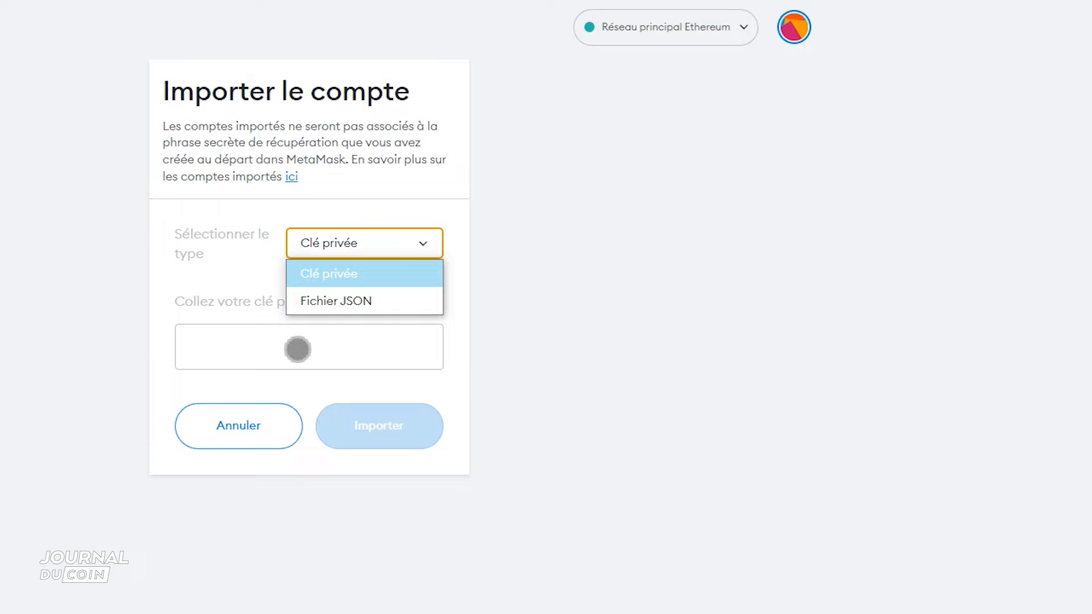
left_click(339, 300)
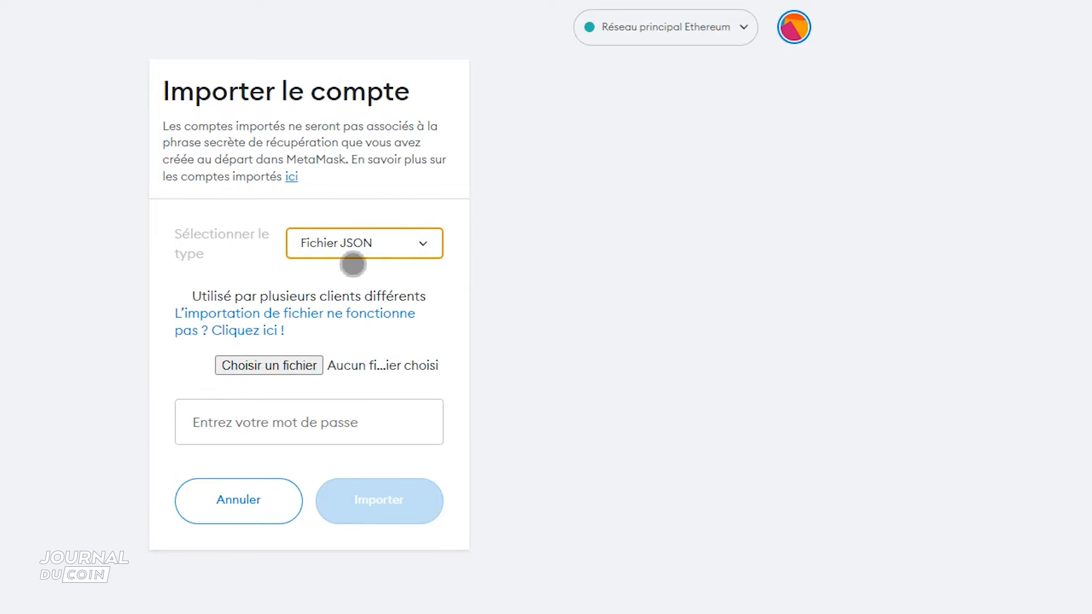
left_click(370, 233)
left_click(373, 273)
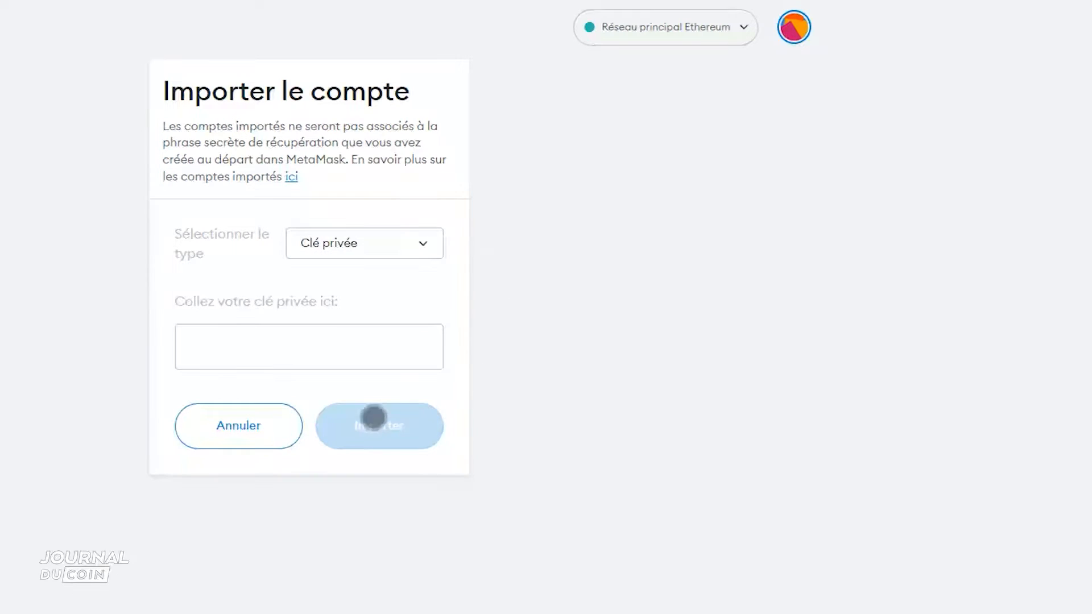
left_click(263, 428)
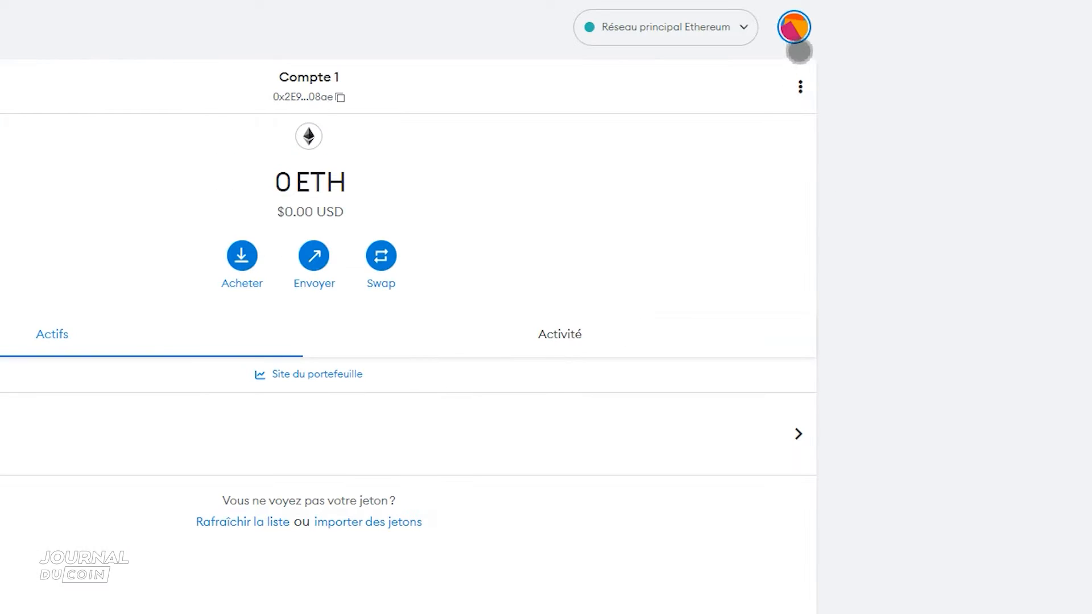
- Start connecting a hardware wallet and choose Ledger as the device
left_click(797, 43)
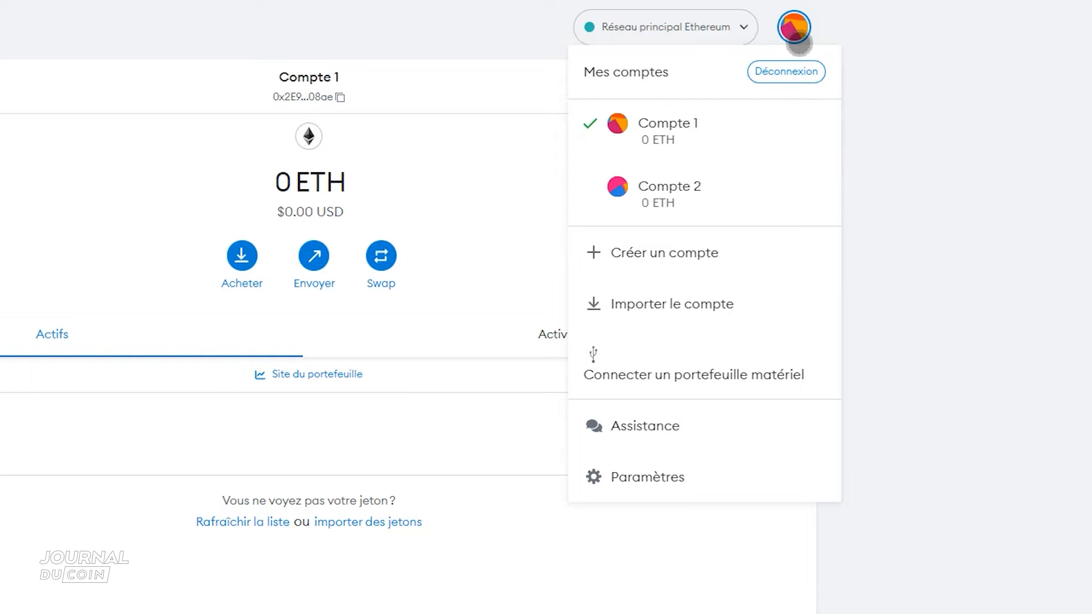
left_click(737, 373)
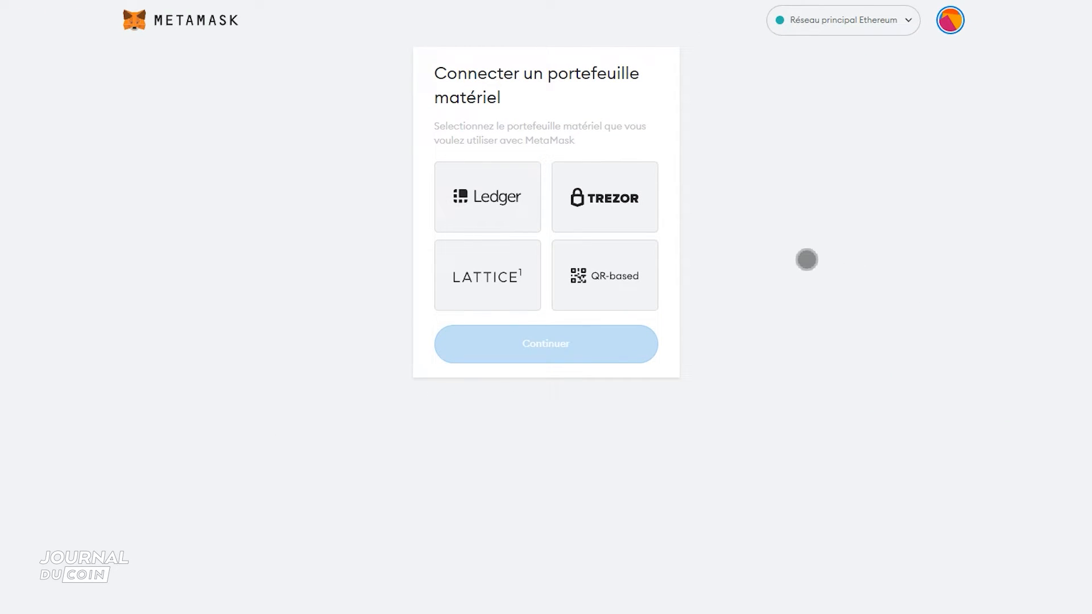
left_click(491, 210)
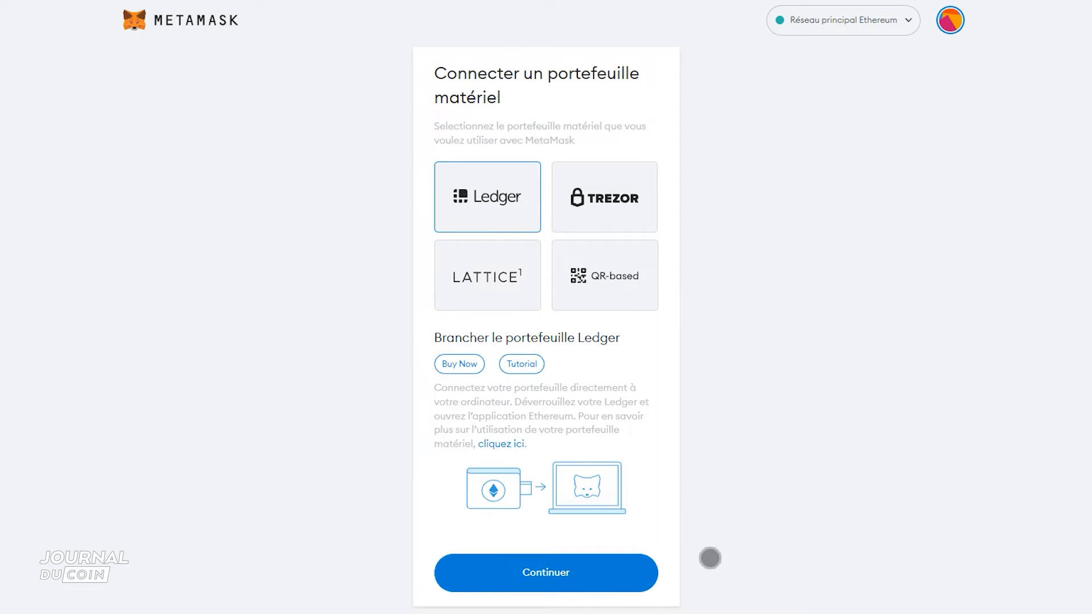
- Try to connect the Ledger by selecting the device in the browser's connection prompt and authorizing it
left_click(546, 572)
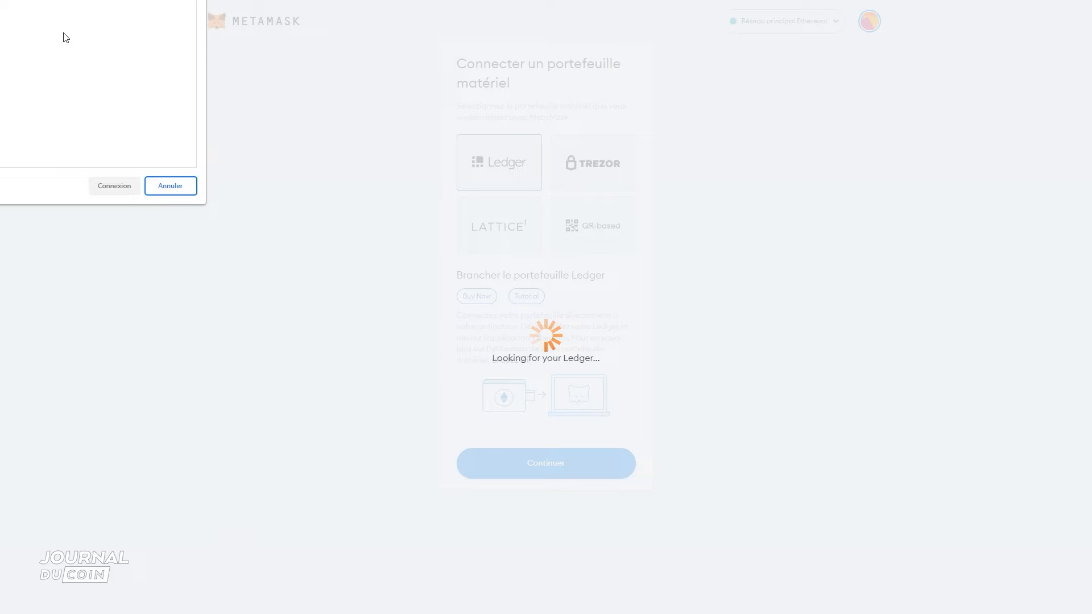
left_click(63, 3)
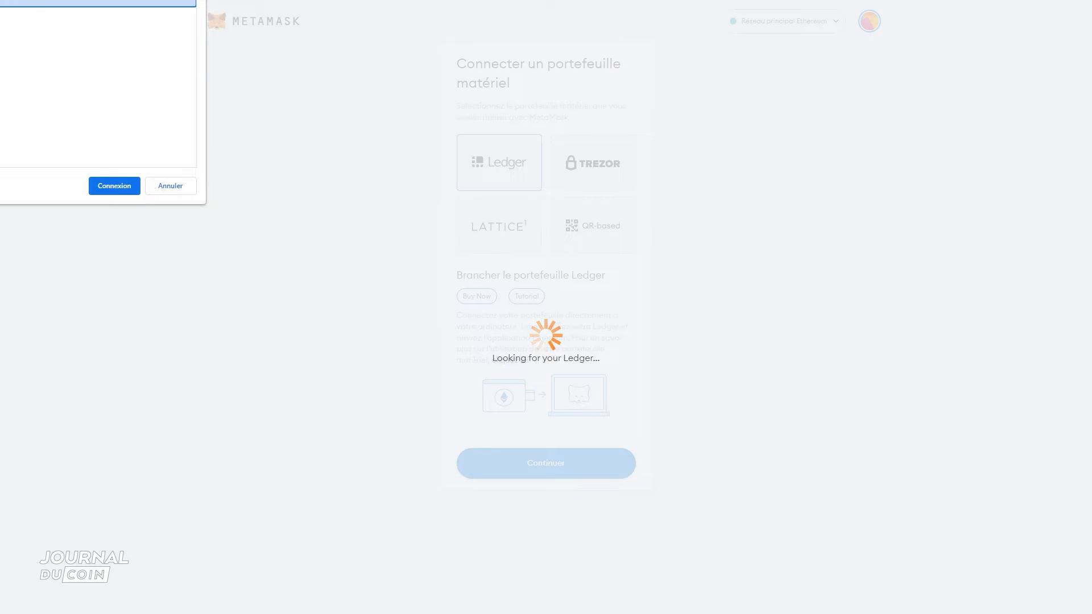
left_click(108, 187)
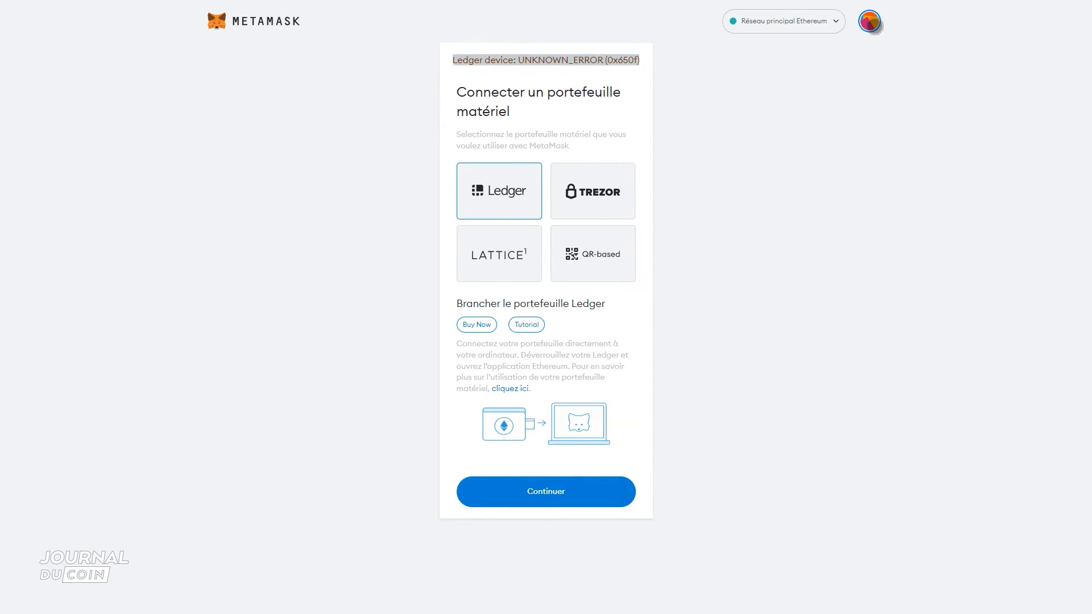
- Set the preferred Ledger connection type to Ledger Live in the advanced settings and close the settings
left_click(870, 22)
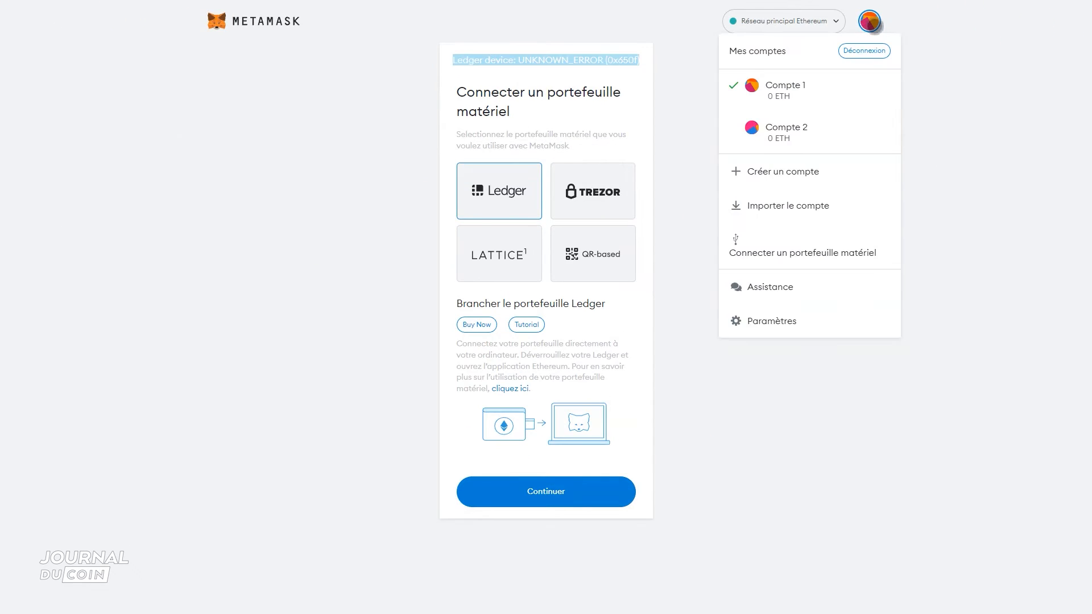
left_click(785, 329)
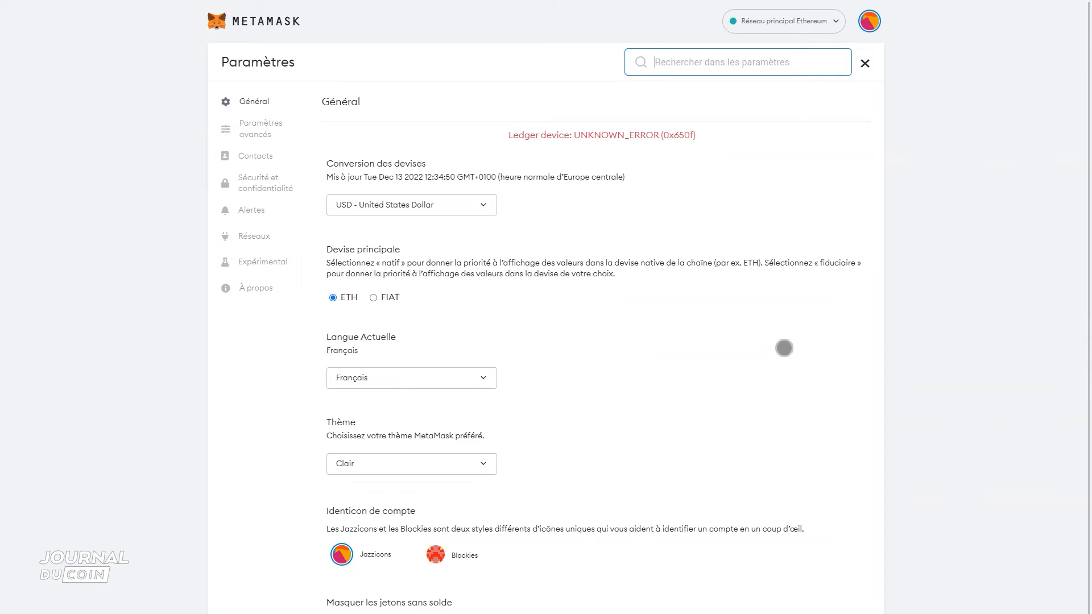
left_click(261, 129)
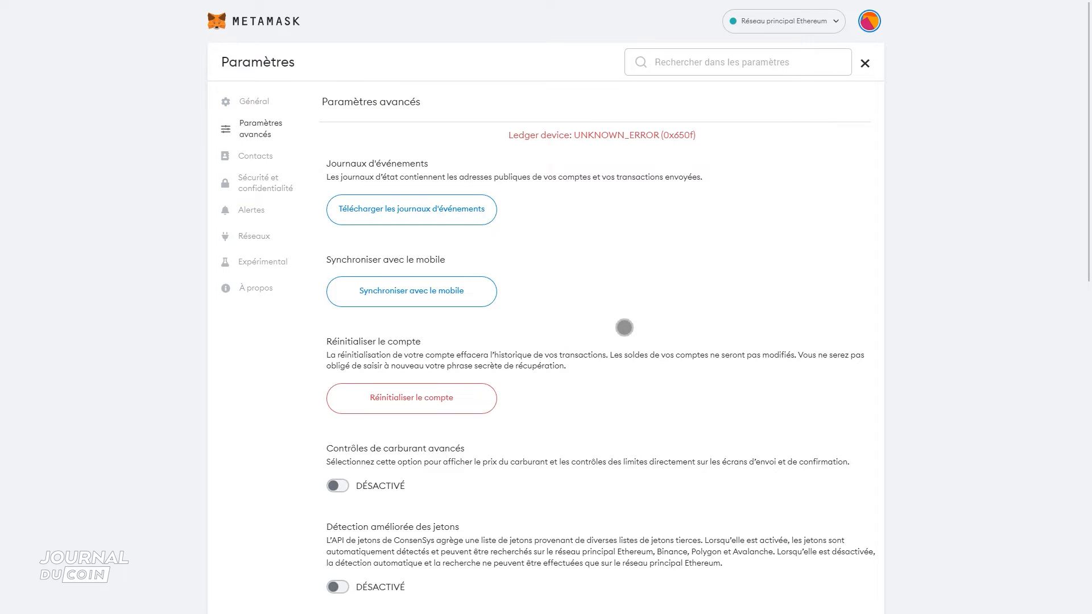
scroll(624, 327, "down", 15)
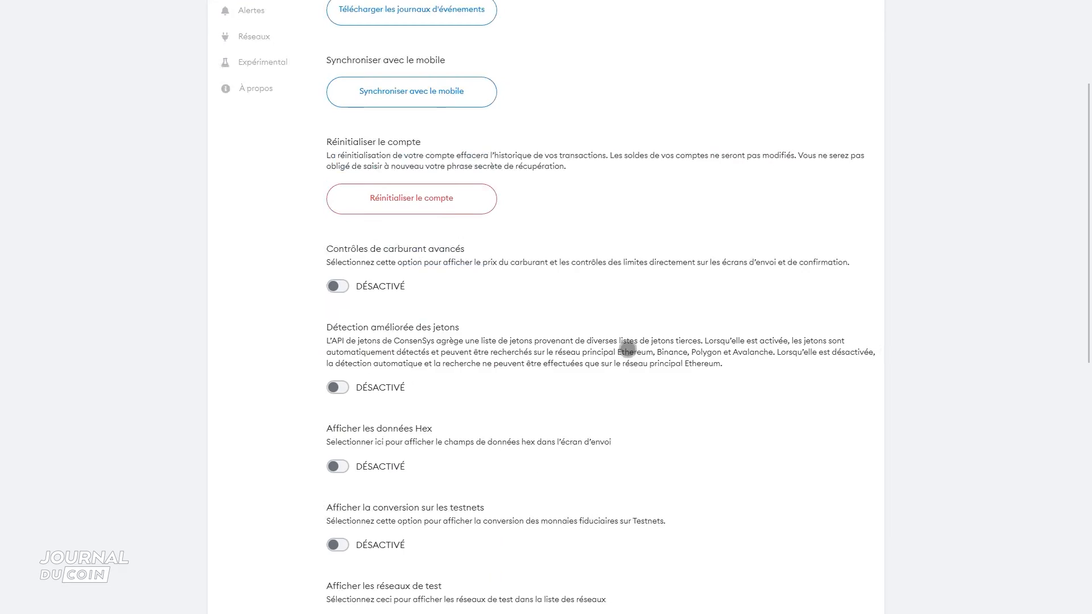
left_click(435, 490)
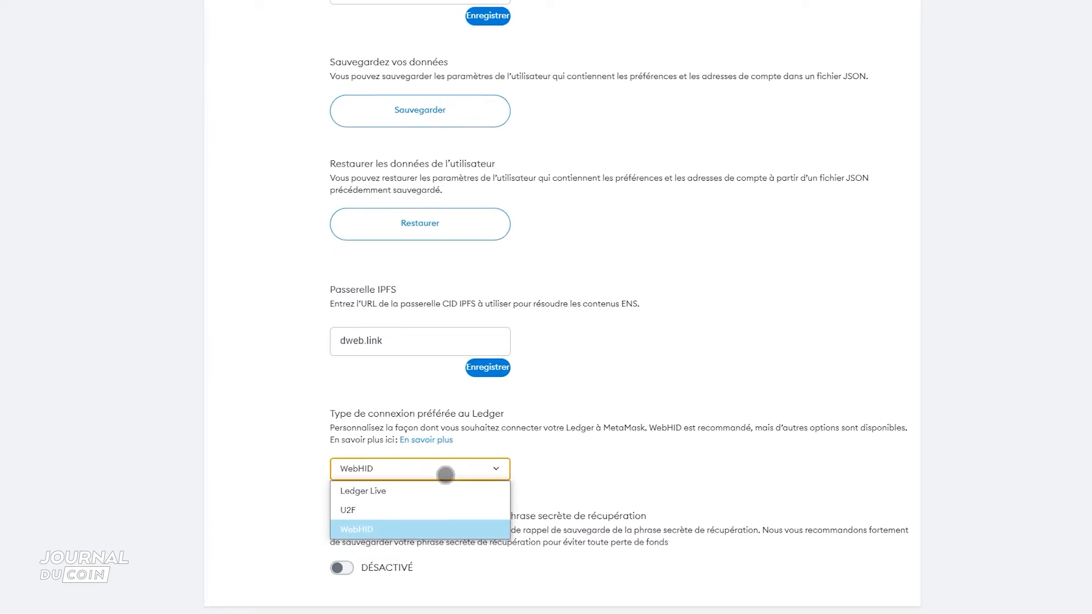
left_click(433, 492)
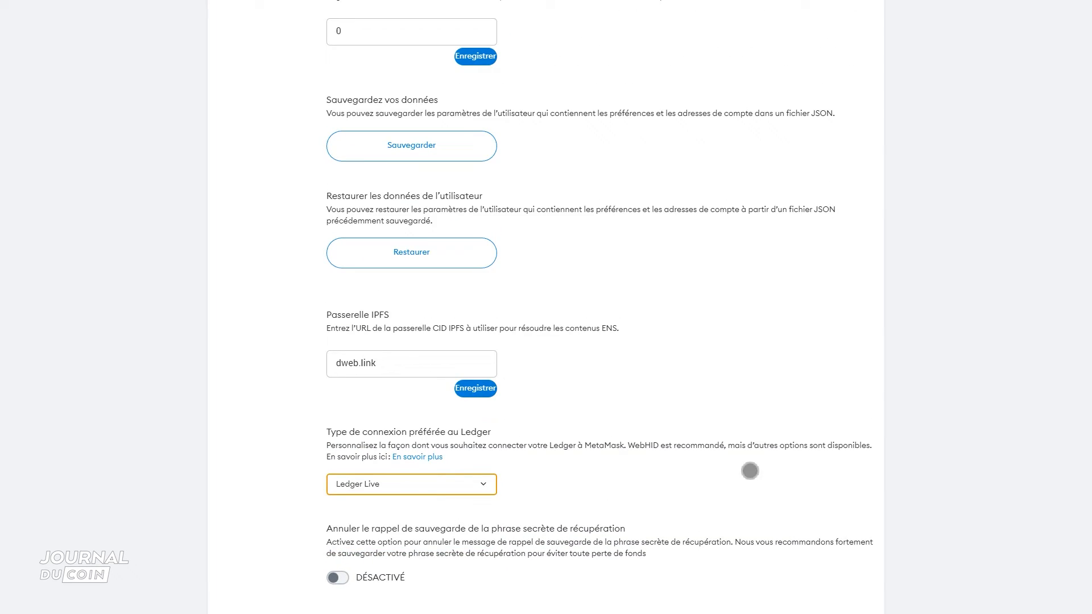
scroll(750, 470, "up", 15)
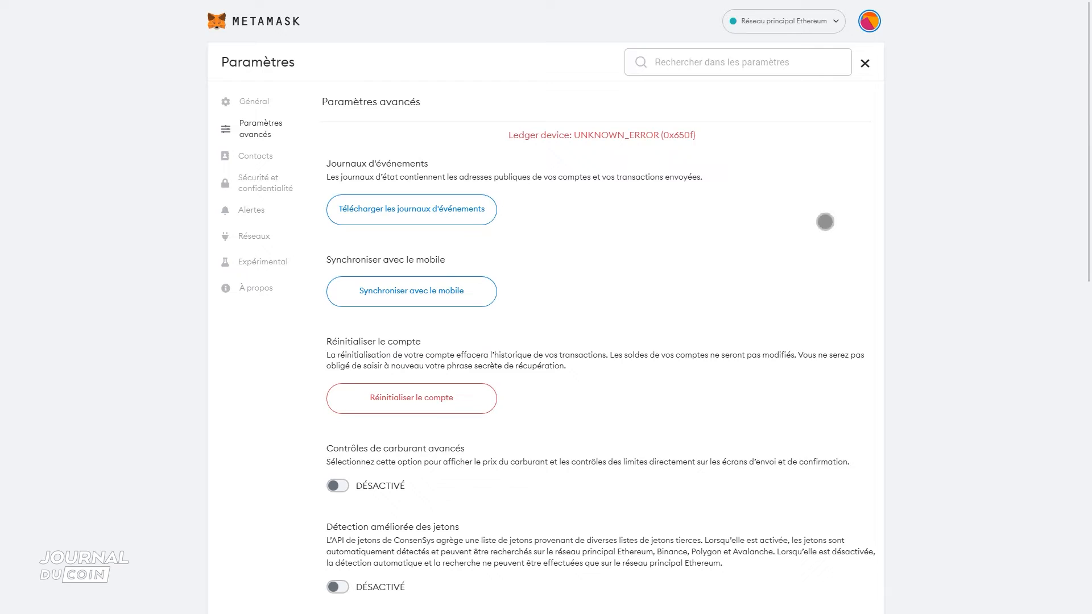
left_click(868, 65)
- Restart the Ledger hardware wallet connection, allow Ledger Live to open, and open its Ethereum connection bridge
left_click(870, 21)
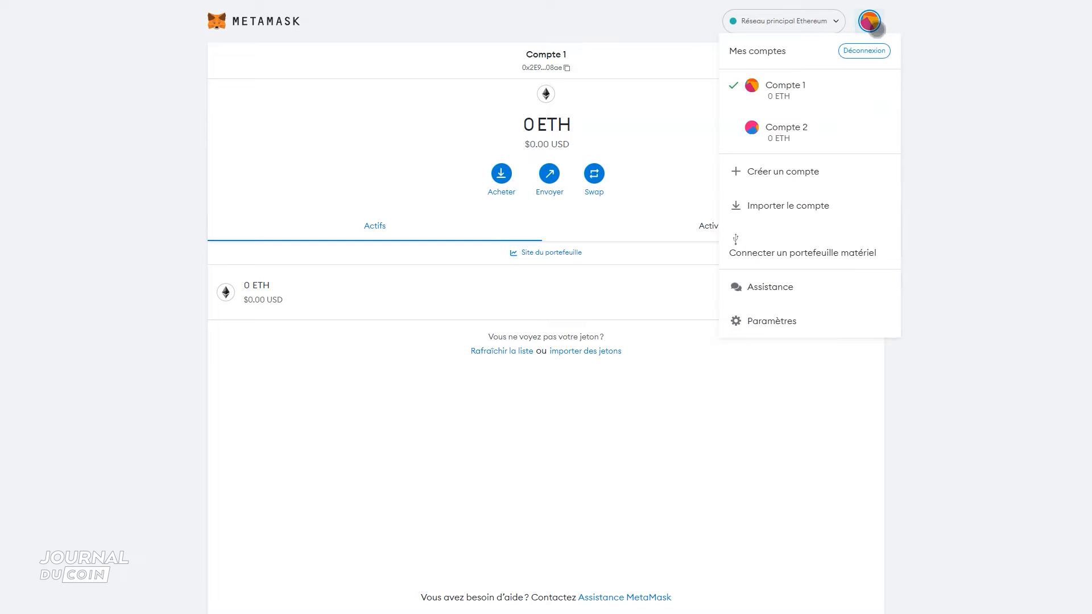
left_click(802, 253)
left_click(498, 164)
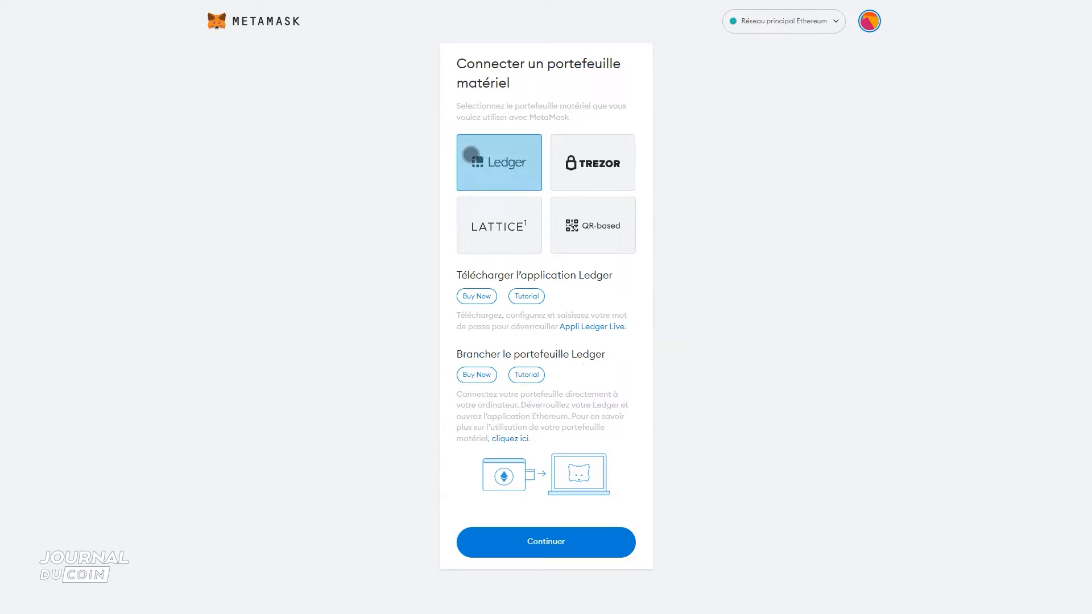
left_click(603, 539)
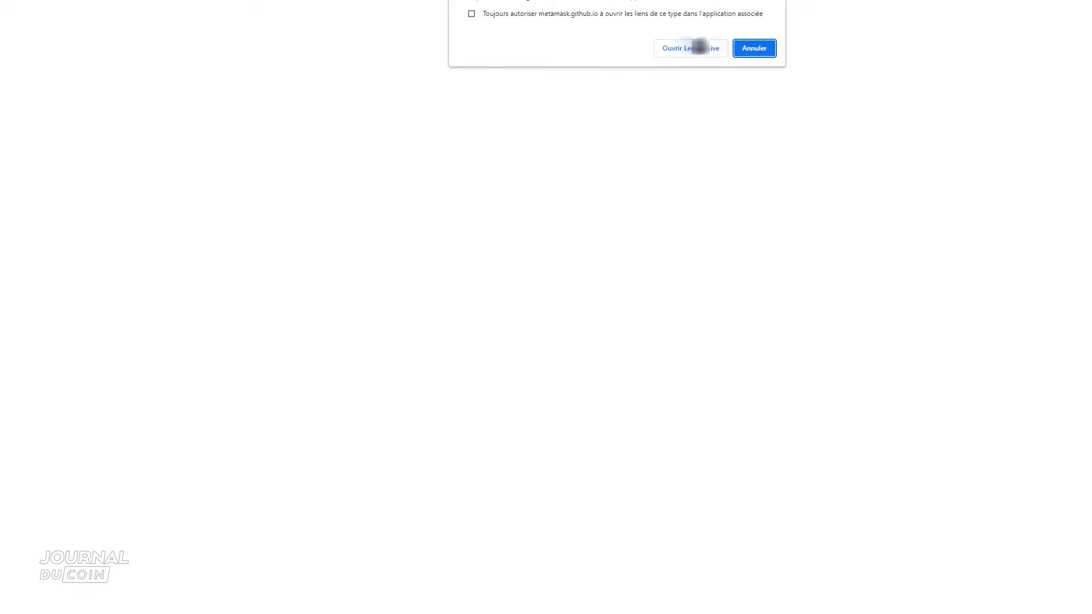
left_click(695, 48)
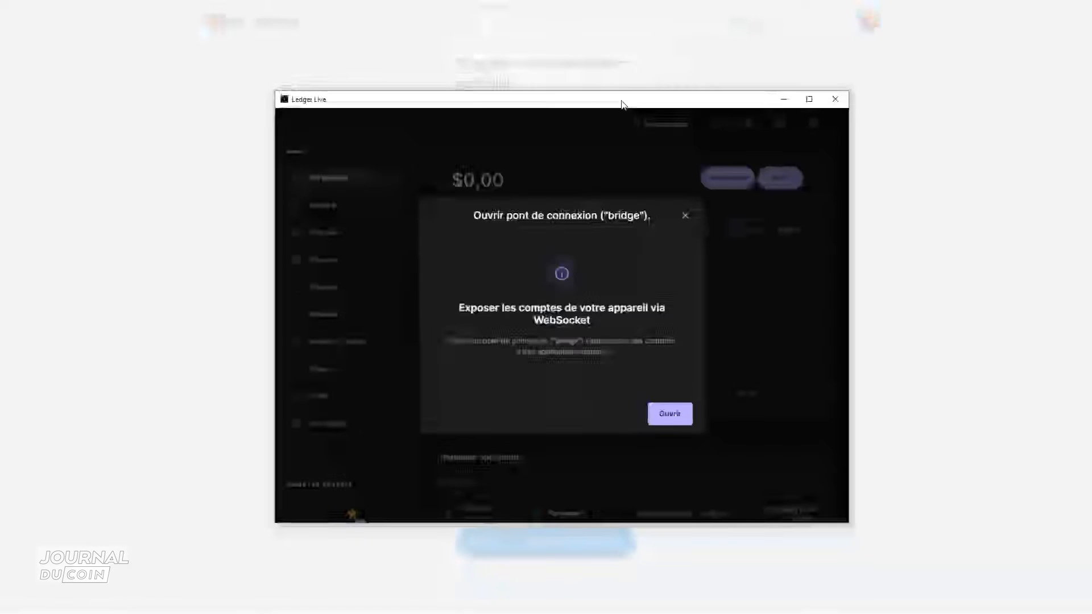
left_click(660, 415)
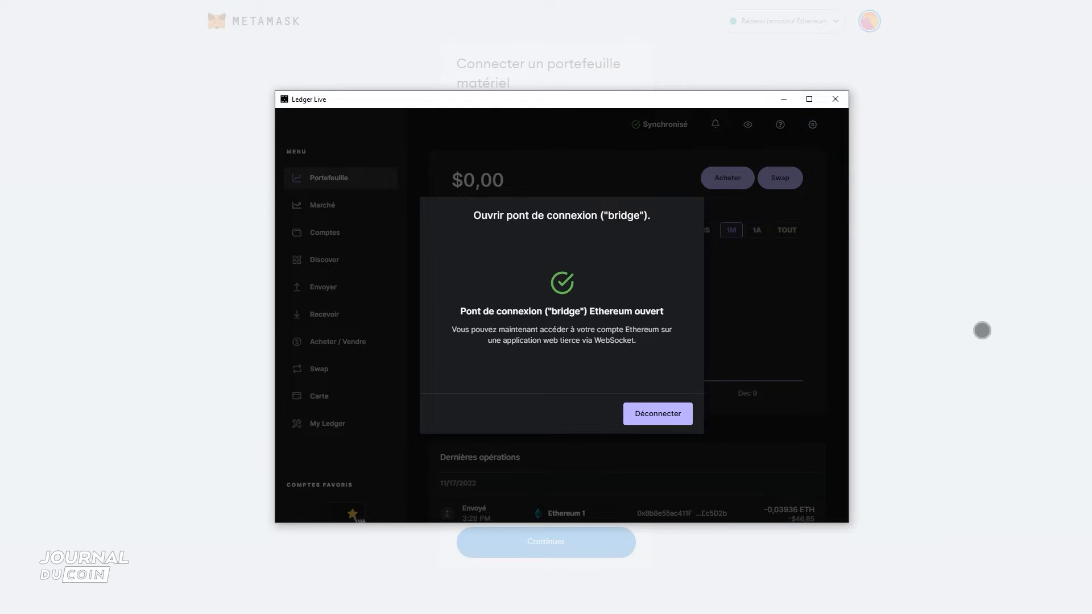
- Return to MetaMask, select the first account on the Ledger and unlock it for use in the wallet
left_click(982, 326)
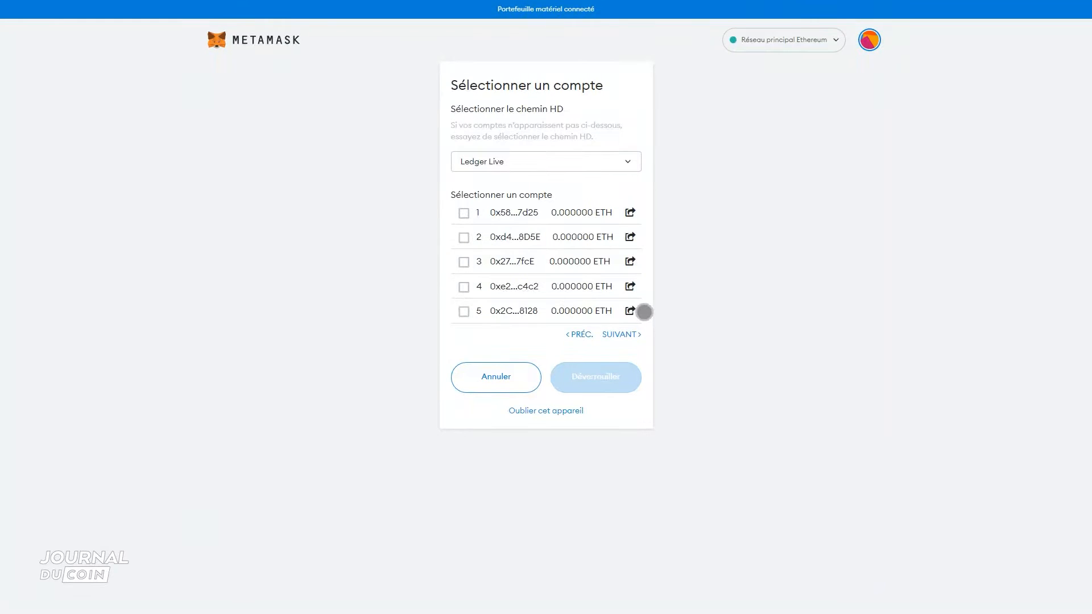
left_click(464, 194)
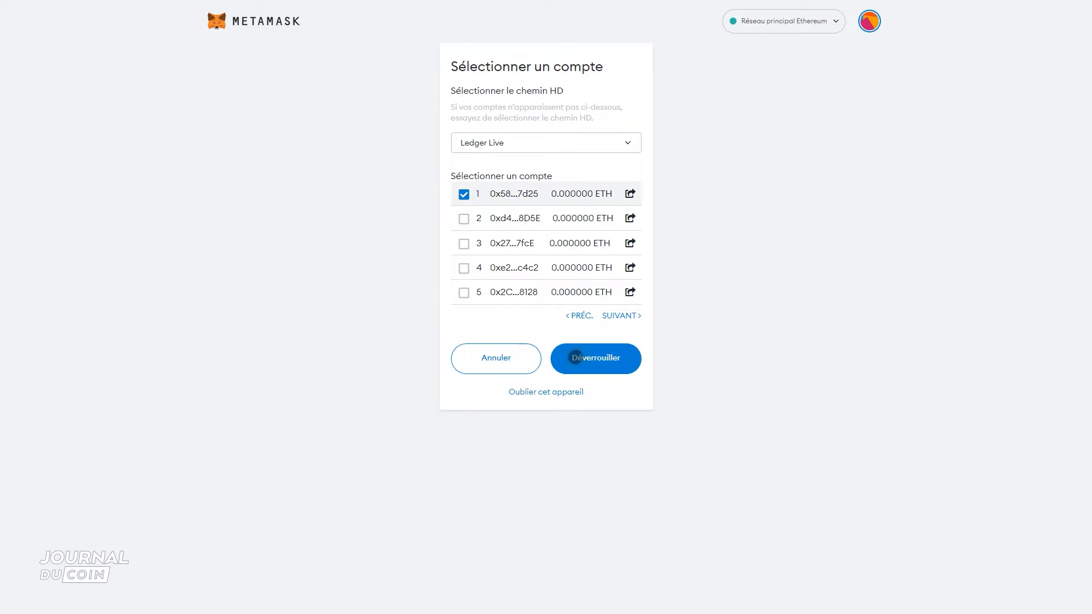
left_click(629, 359)
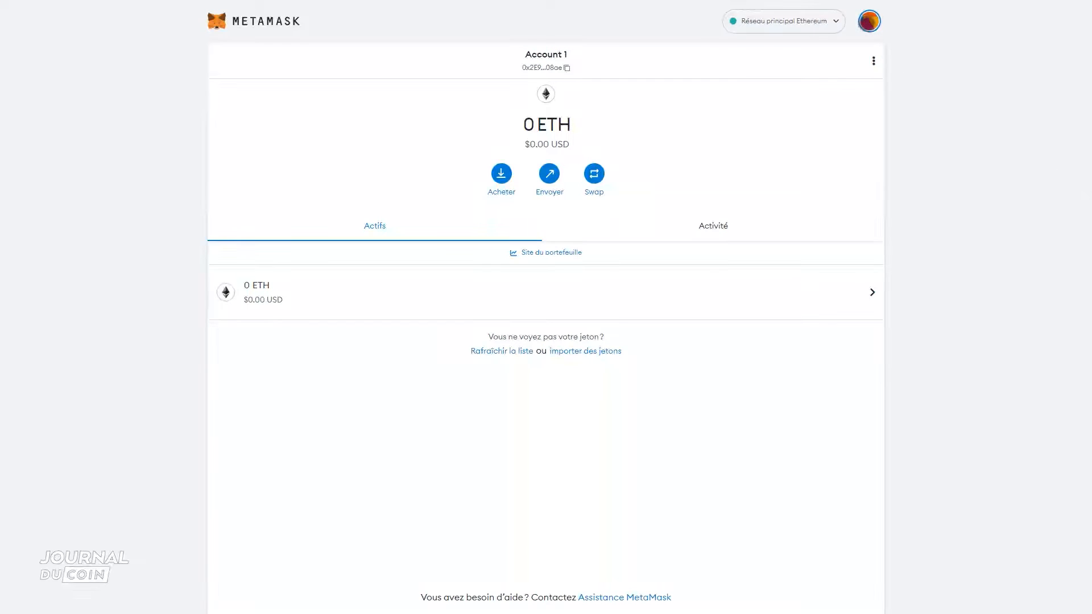
- Set the currency conversion to EUR - Euro in the general settings
left_click(869, 21)
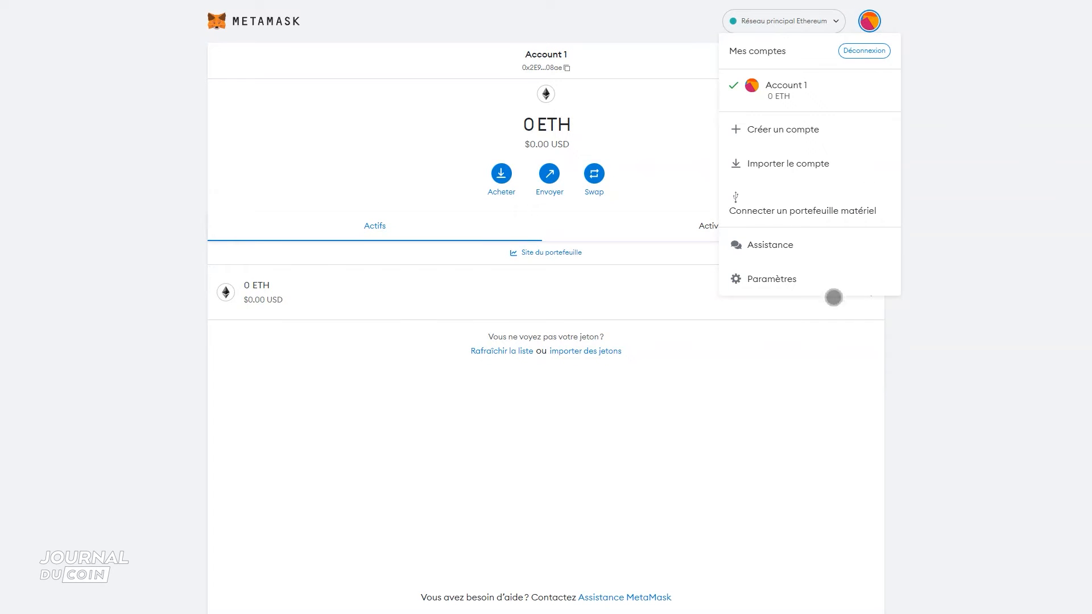
left_click(833, 282)
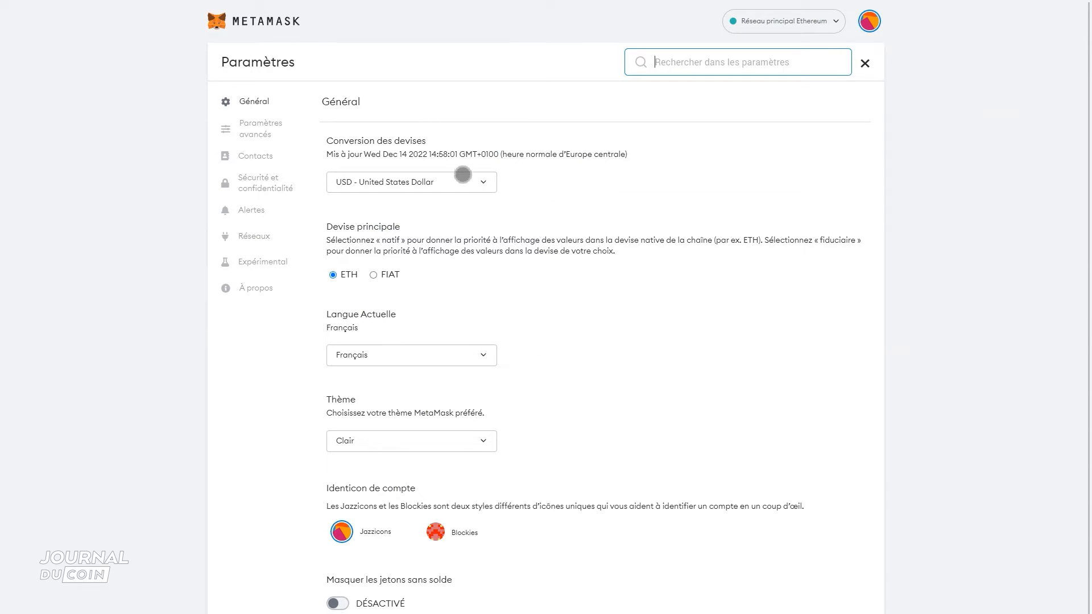
left_click(464, 183)
left_click_drag(492, 444, 494, 278)
left_click(417, 291)
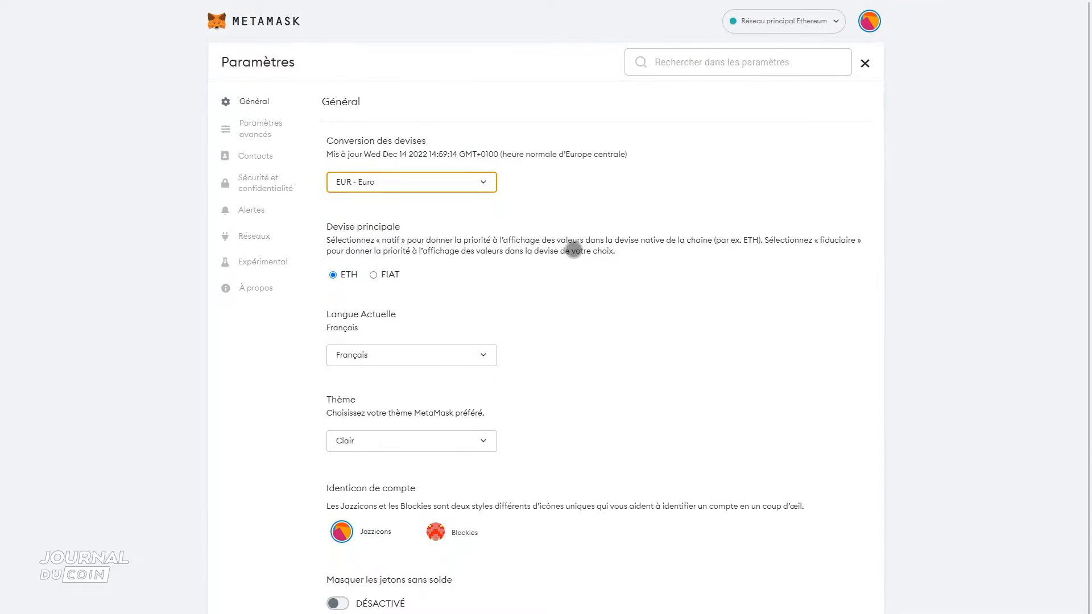
- Try FIAT as the primary currency, check how the account balance is displayed, and switch back to ETH
left_click(391, 276)
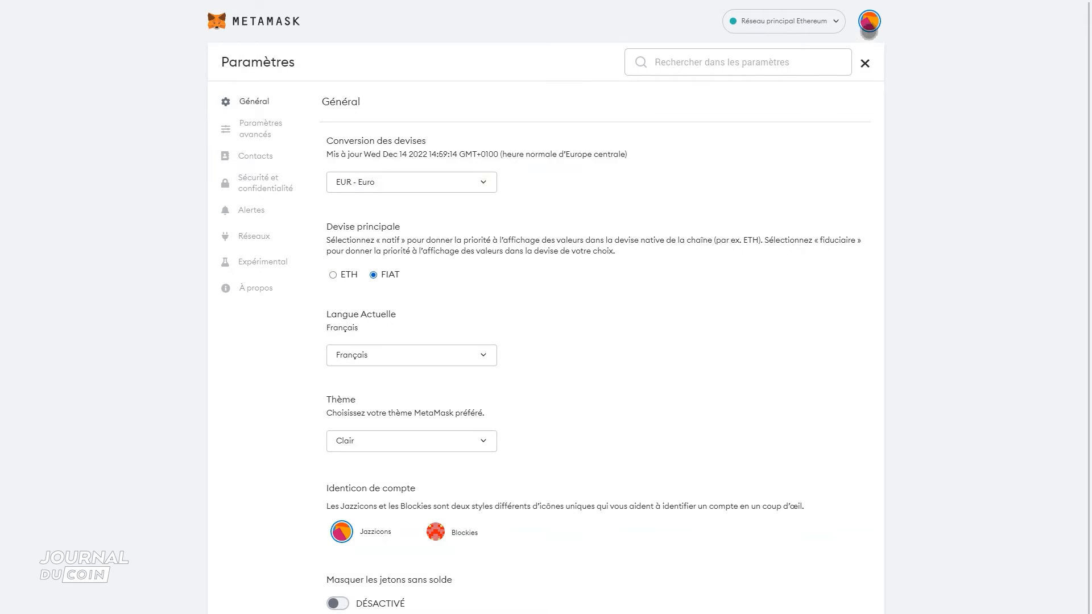
left_click(868, 27)
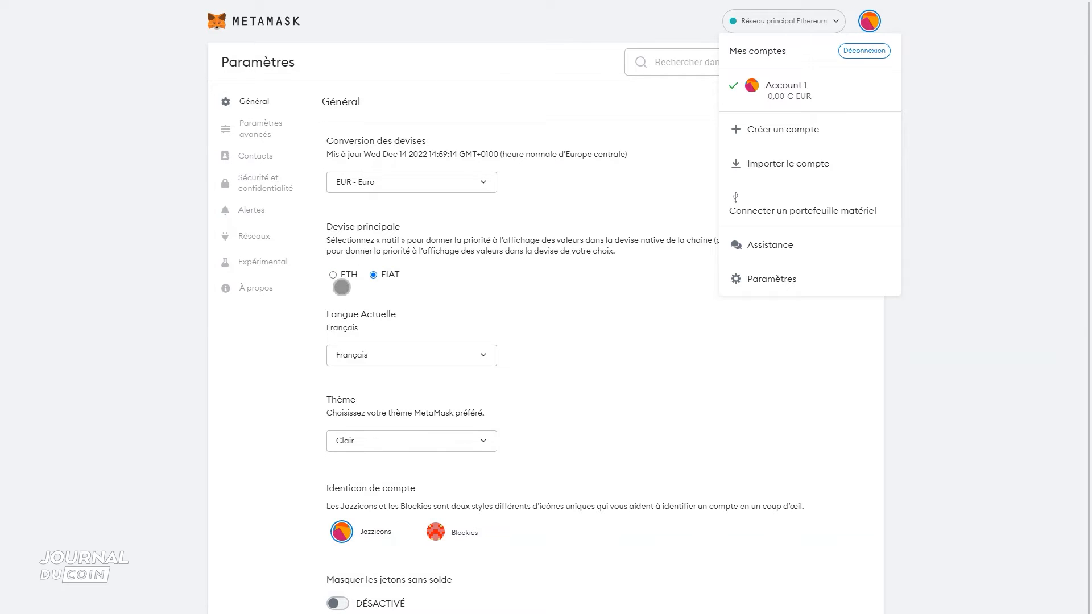
left_click(341, 287)
left_click(341, 276)
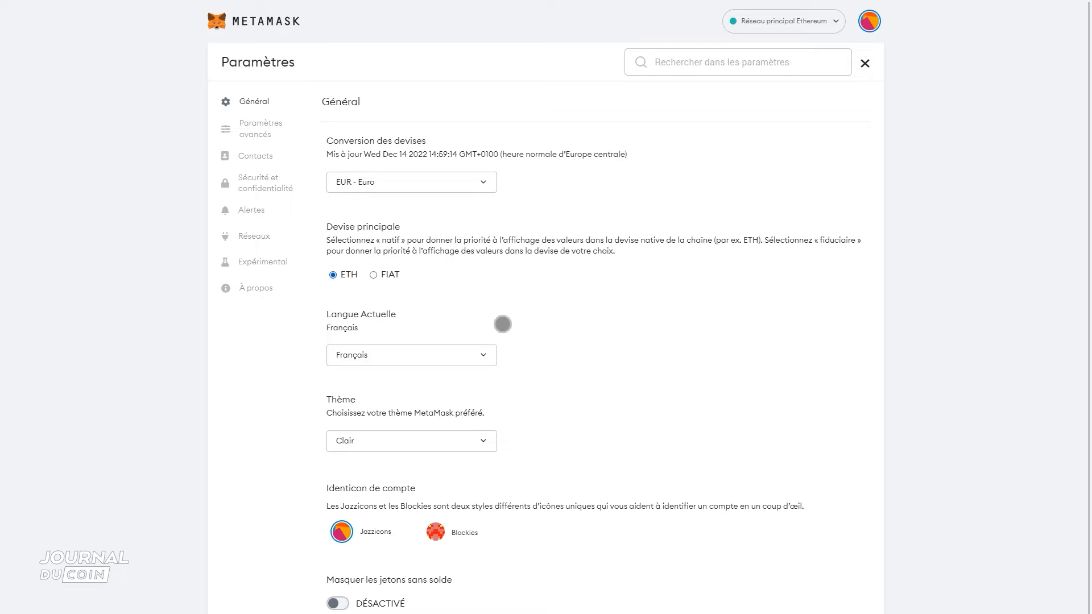
- Look through the theme choices, try the Blockies account icon style and switch back to Jazzicons
left_click(455, 441)
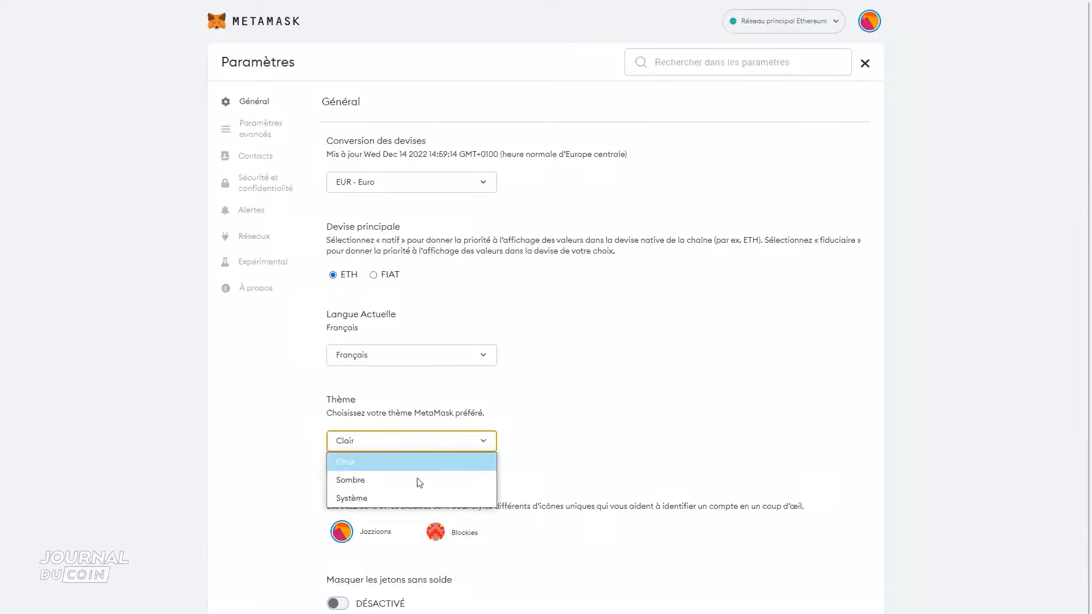
left_click(419, 482)
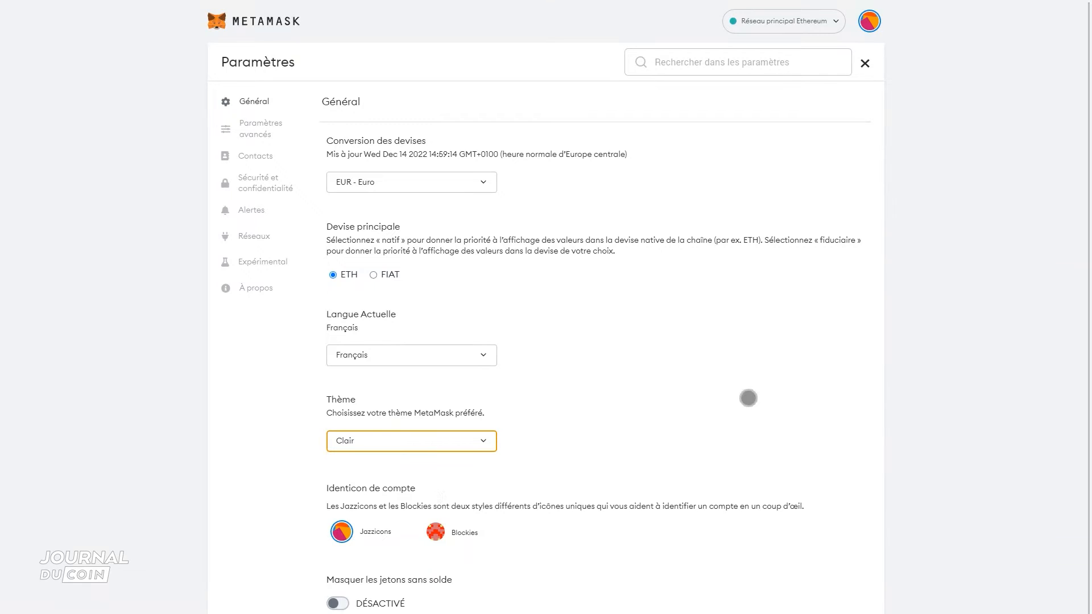
left_click(433, 531)
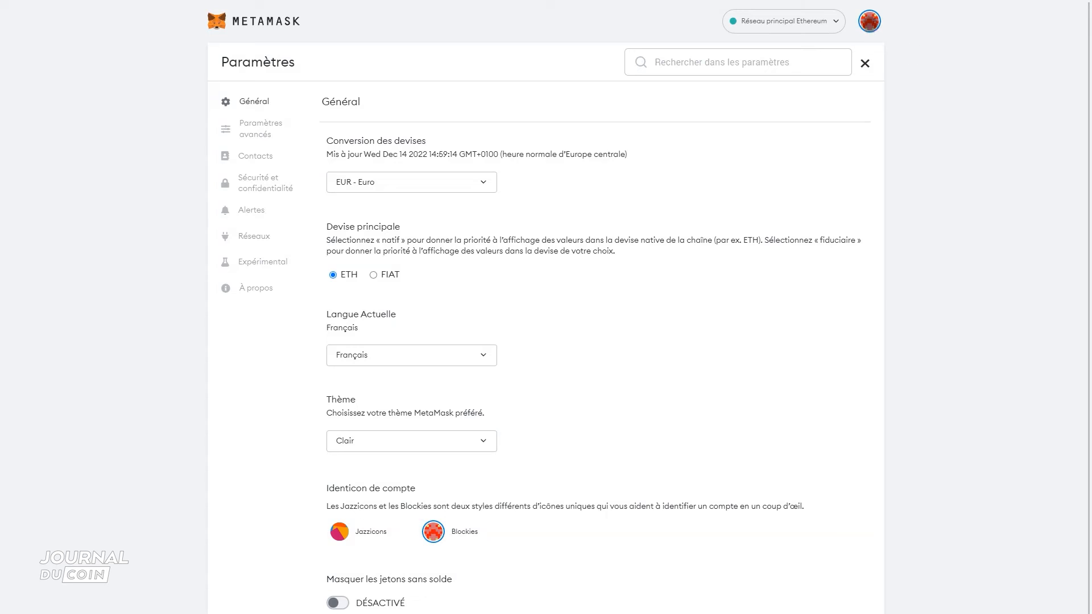
left_click(339, 534)
scroll(567, 505, "down", 1)
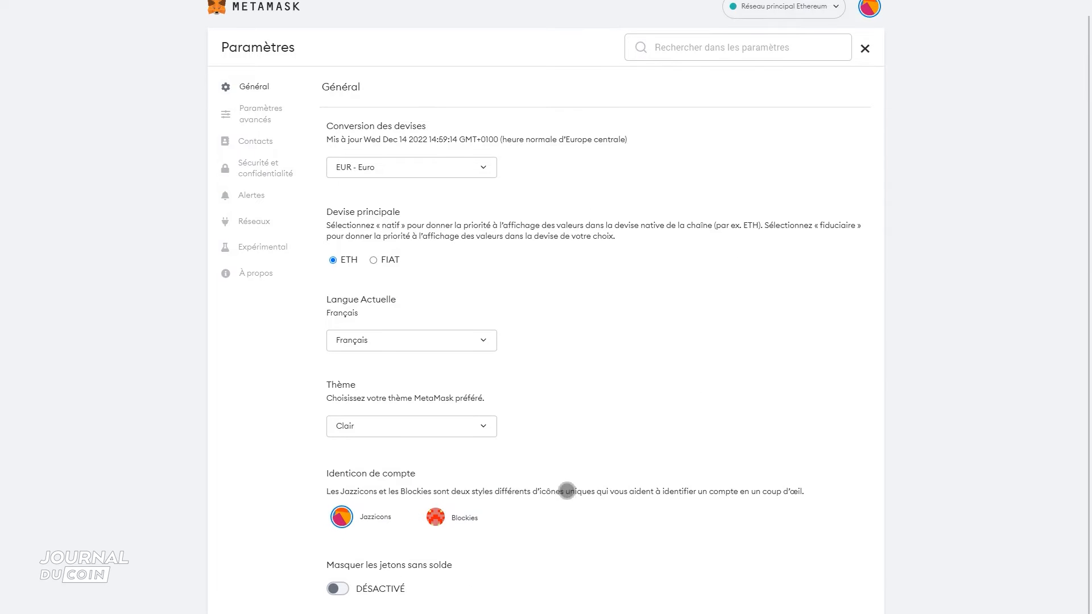
scroll(567, 490, "up", 1)
- Review the advanced settings from the event logs down to the preferred Ledger connection type
left_click(263, 128)
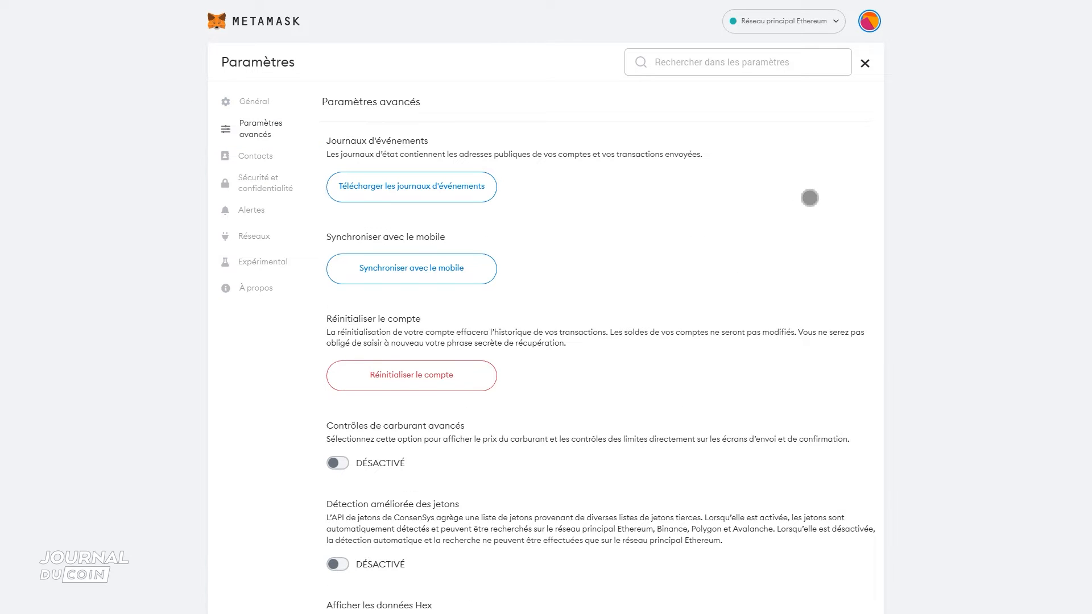
scroll(785, 236, "down", 2)
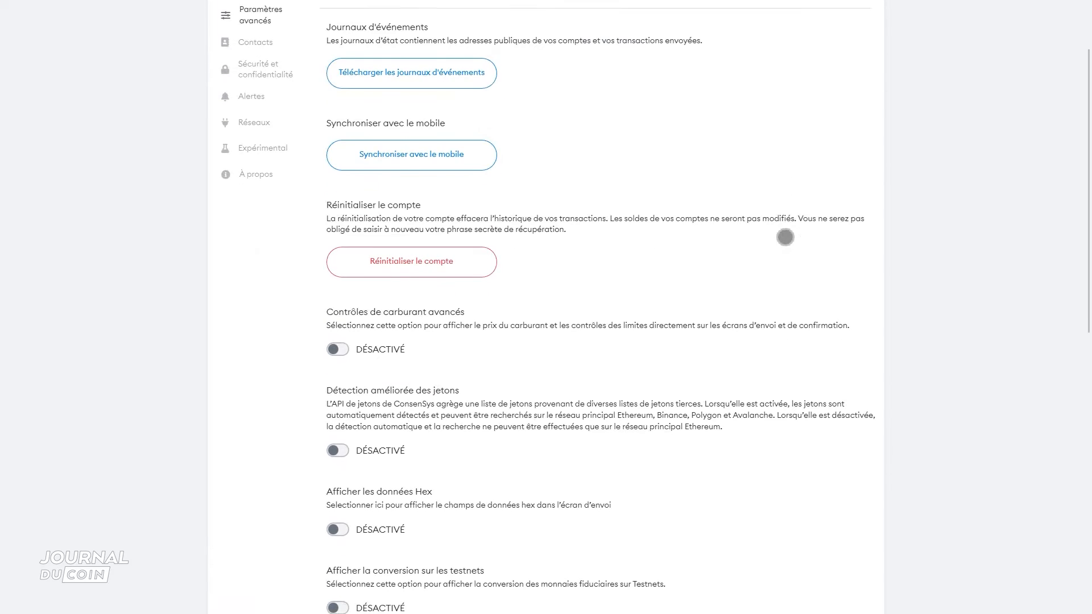
scroll(785, 236, "down", 5)
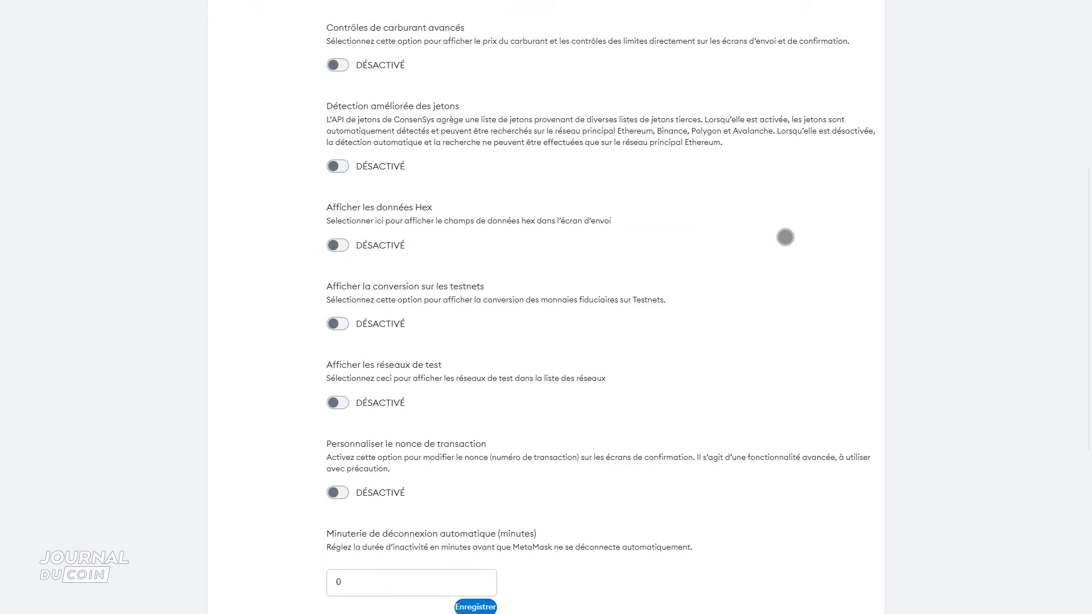
scroll(784, 236, "down", 10)
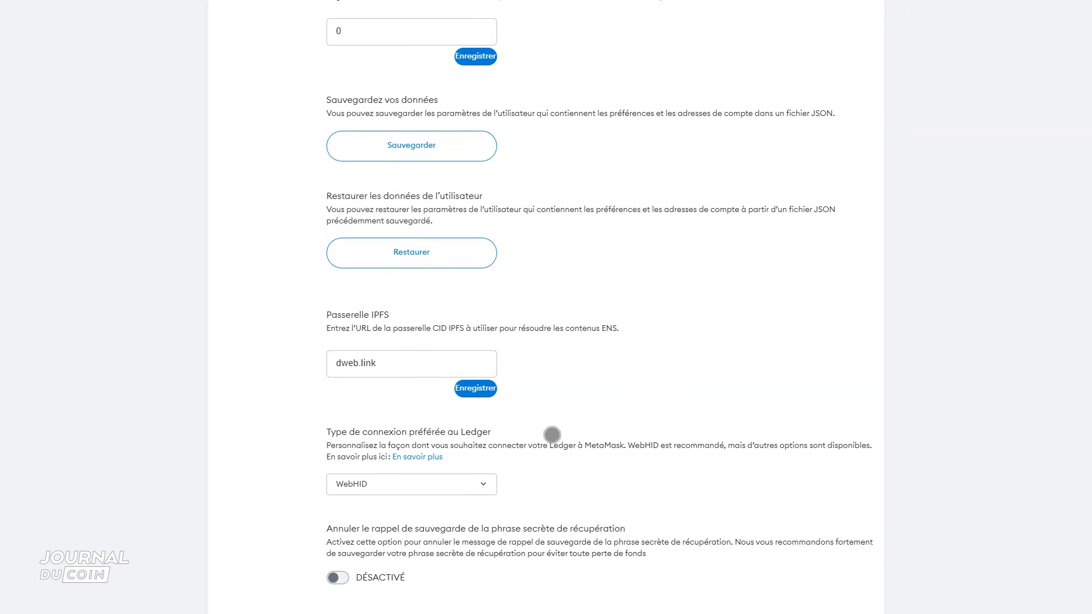
scroll(682, 383, "up", 15)
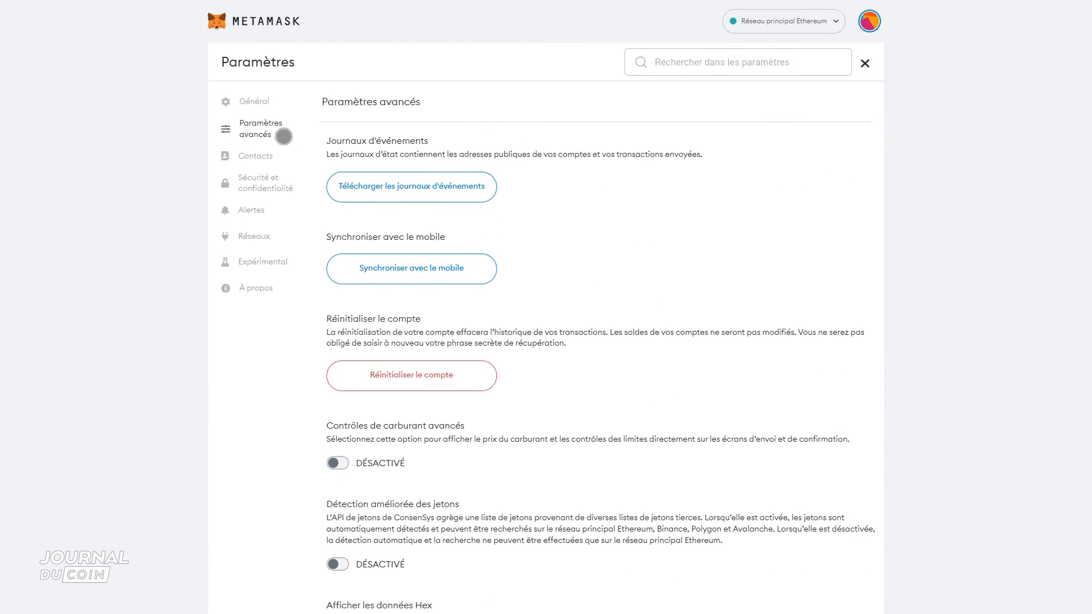
- View the new contact form in the contacts settings and cancel it without adding a contact
left_click(247, 155)
left_click(603, 333)
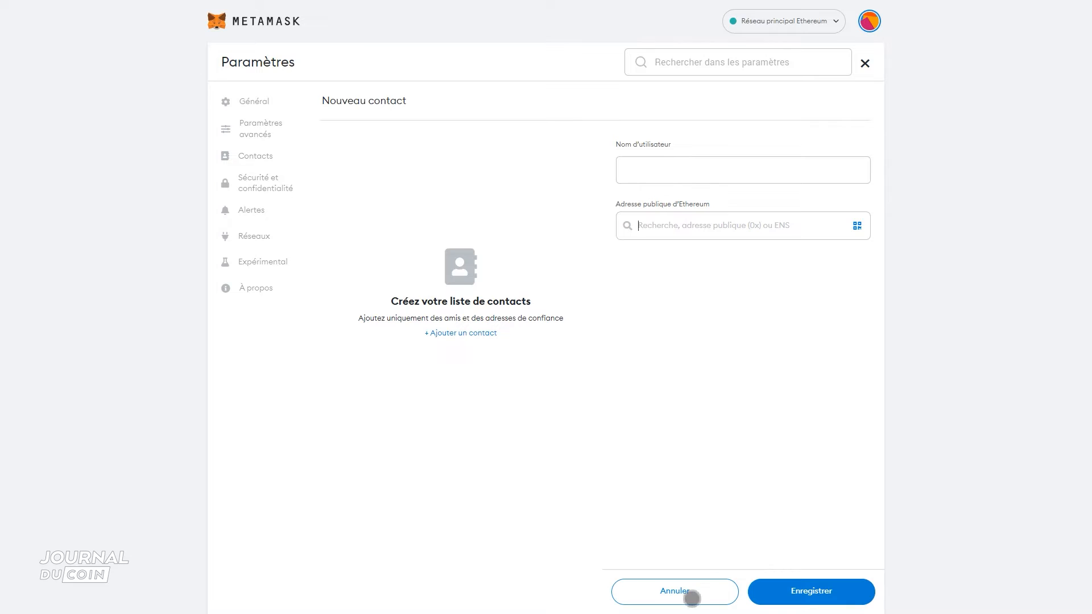
left_click(692, 592)
- Reveal the secret recovery phrase from the security and privacy settings by entering the account password, and close it
left_click(244, 184)
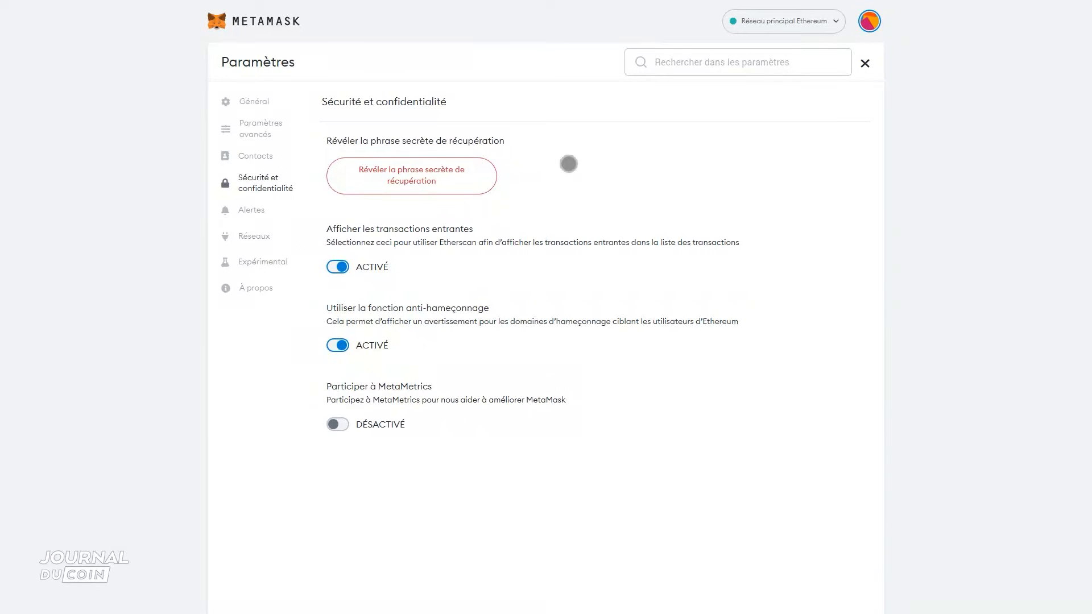
left_click(434, 183)
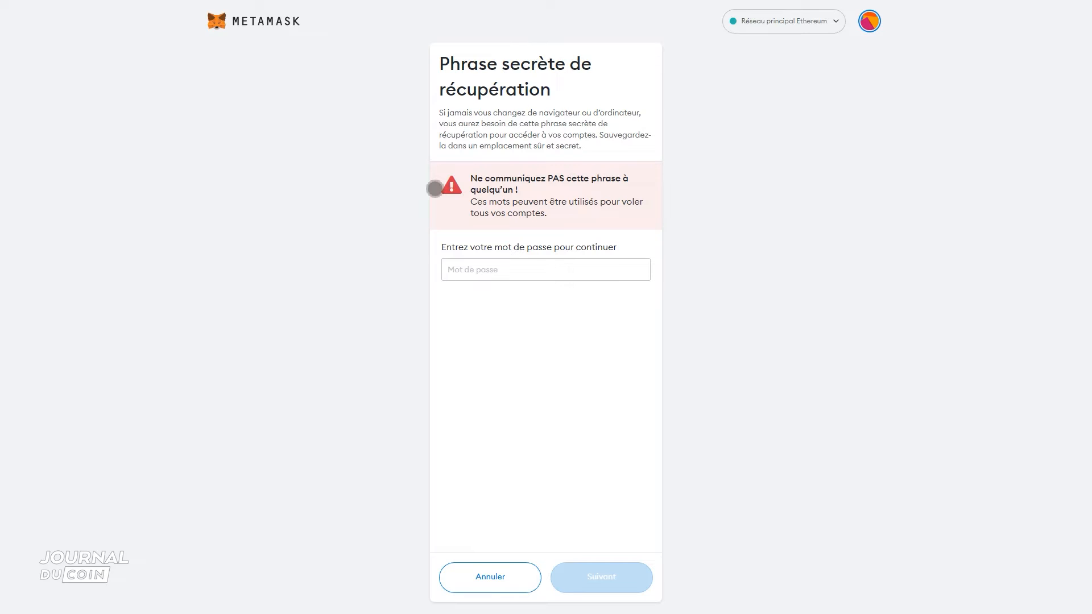
type("••••••••")
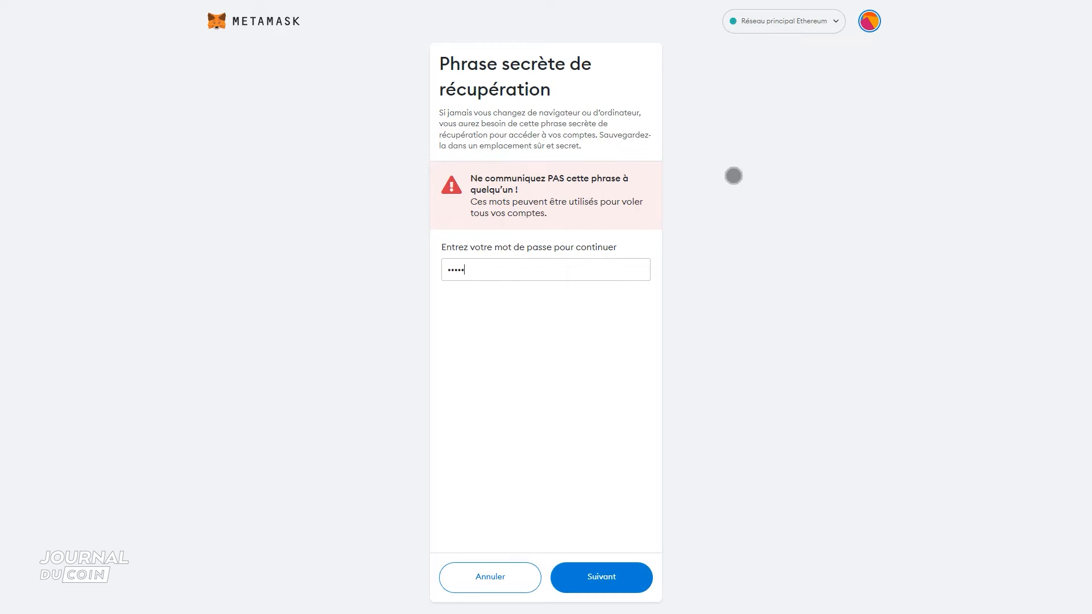
left_click(616, 574)
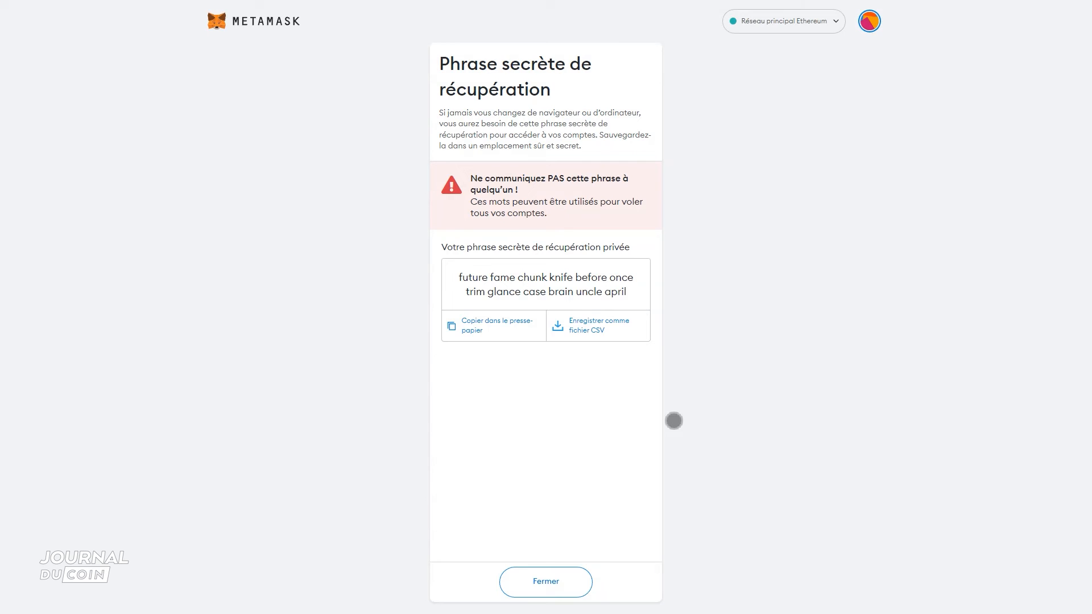
left_click(561, 583)
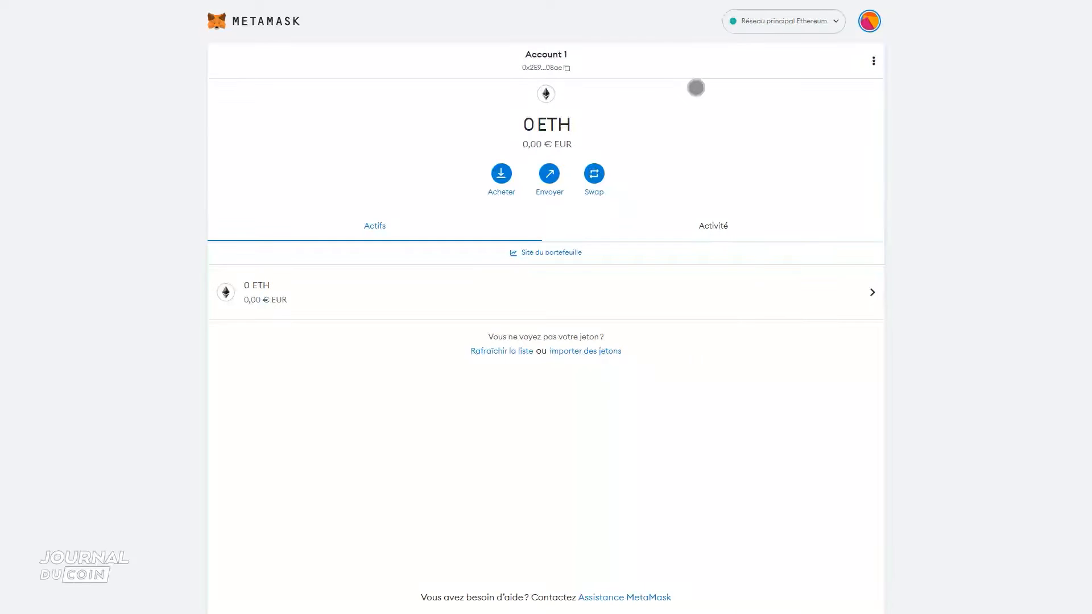
- Return to the security and privacy settings, check the remaining options, and view the alert settings
left_click(869, 21)
left_click(765, 278)
left_click(261, 183)
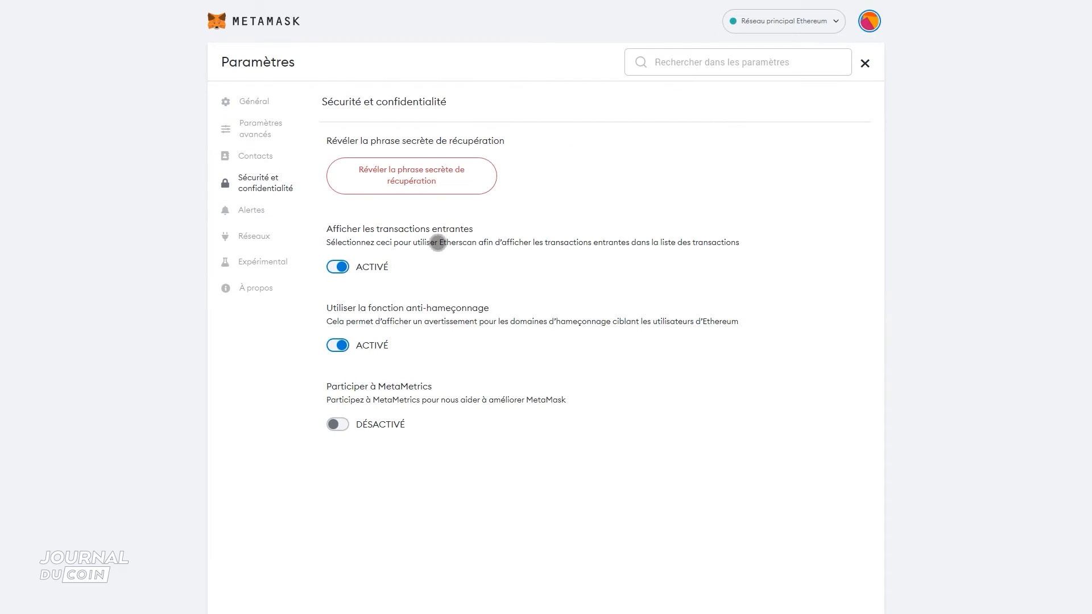
left_click(252, 214)
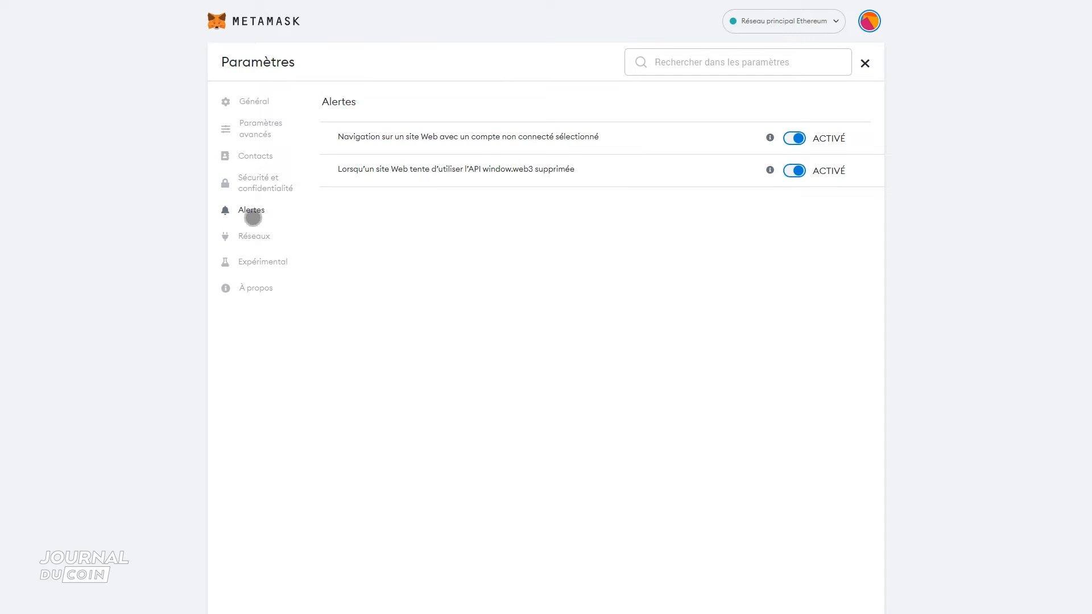
- Add Avalanche Network C-Chain from the popular custom networks, approve it, and switch the wallet to it
left_click(267, 235)
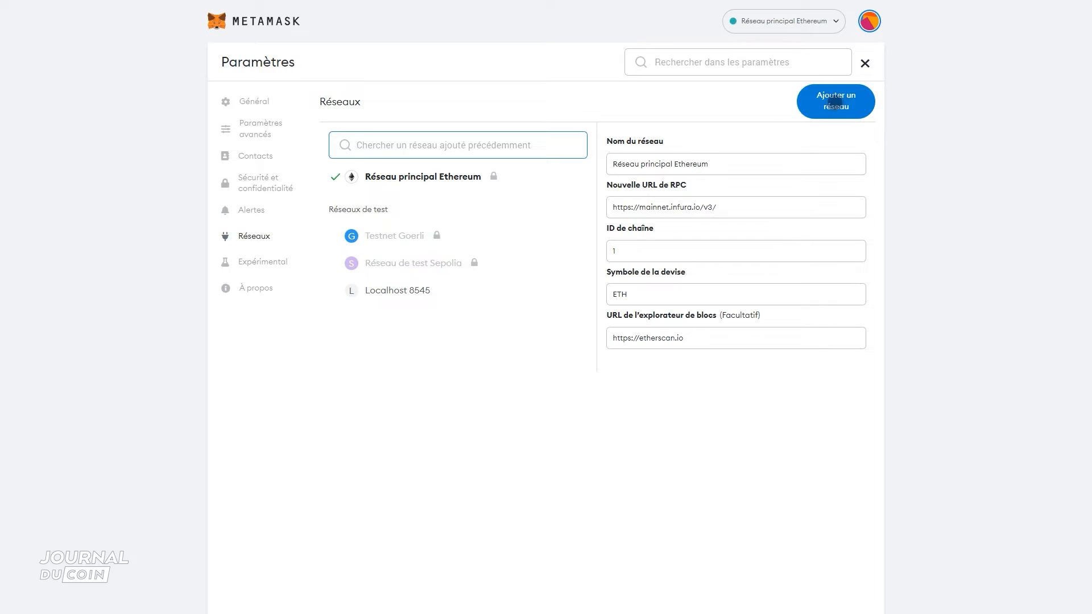
left_click(840, 103)
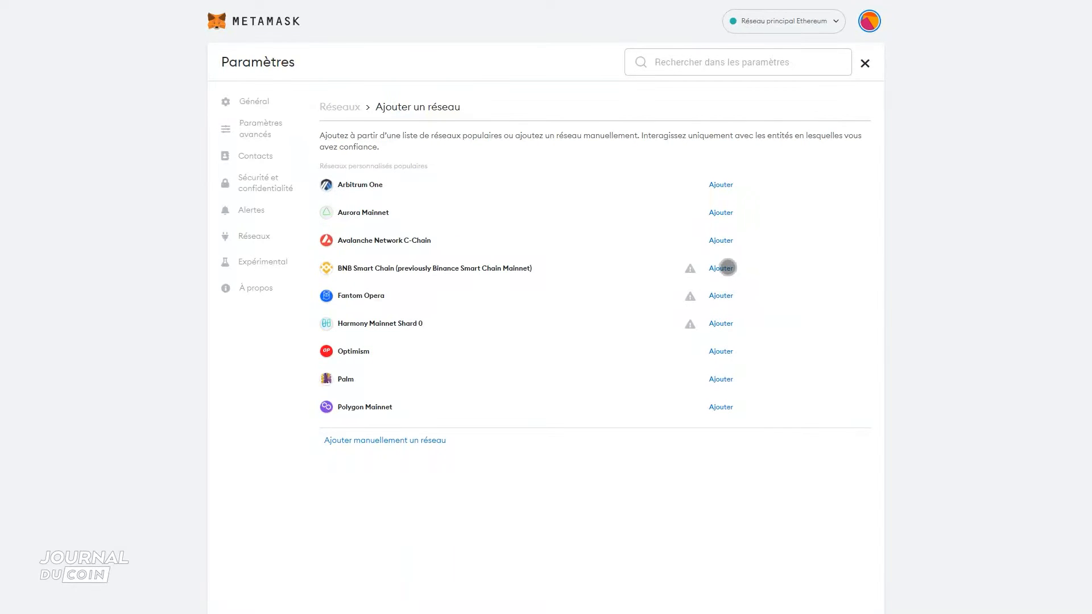
double_click(727, 244)
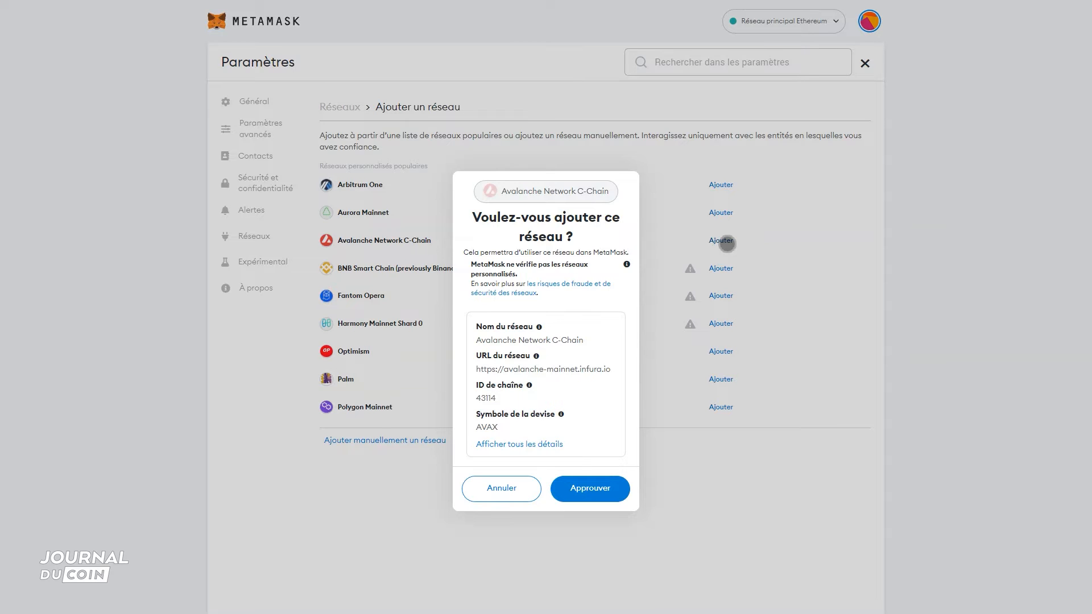
left_click(602, 491)
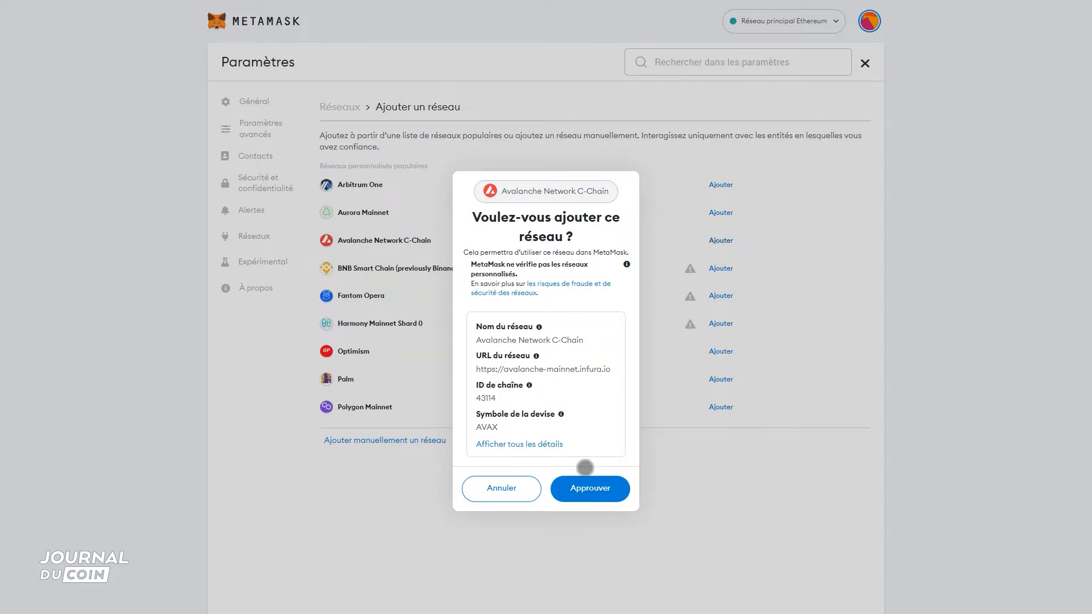
left_click(589, 490)
left_click(576, 398)
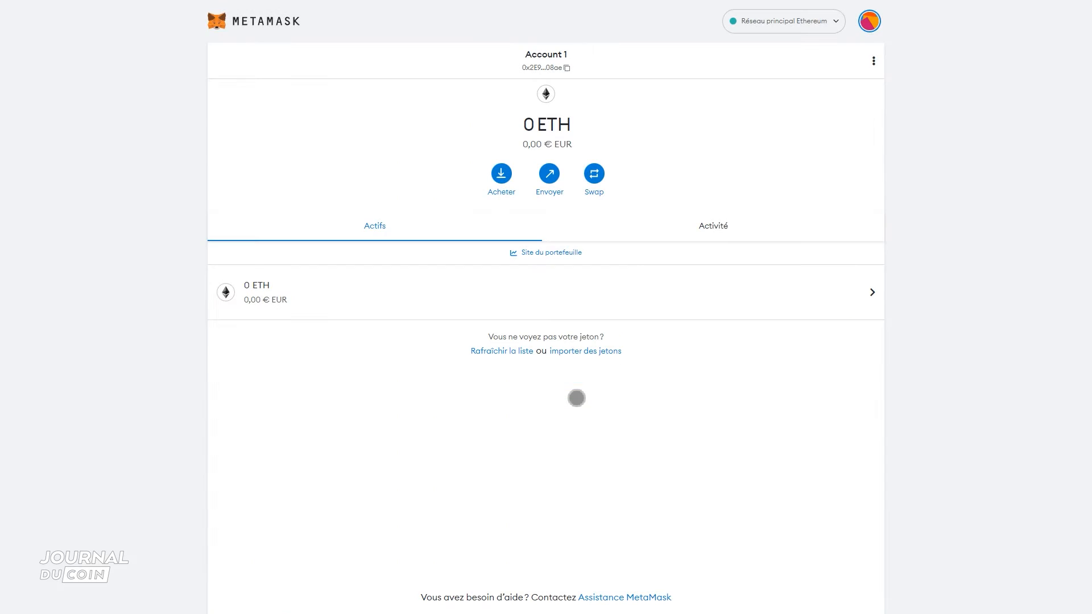
- Examine the configured details of Avalanche Network C-Chain and the Ethereum main network in the network settings
left_click(869, 21)
left_click(764, 280)
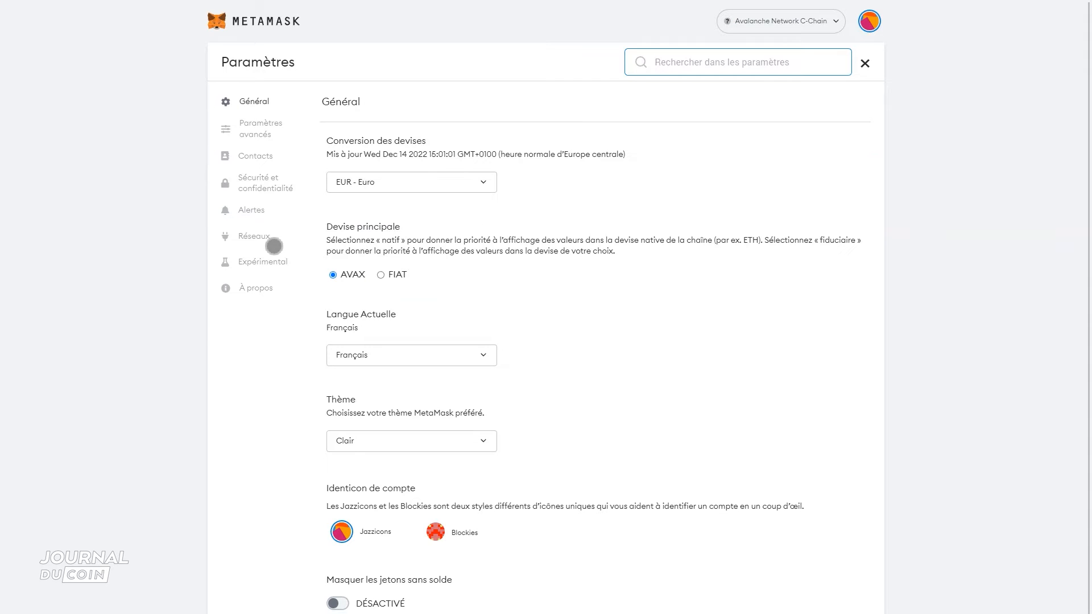
left_click(267, 239)
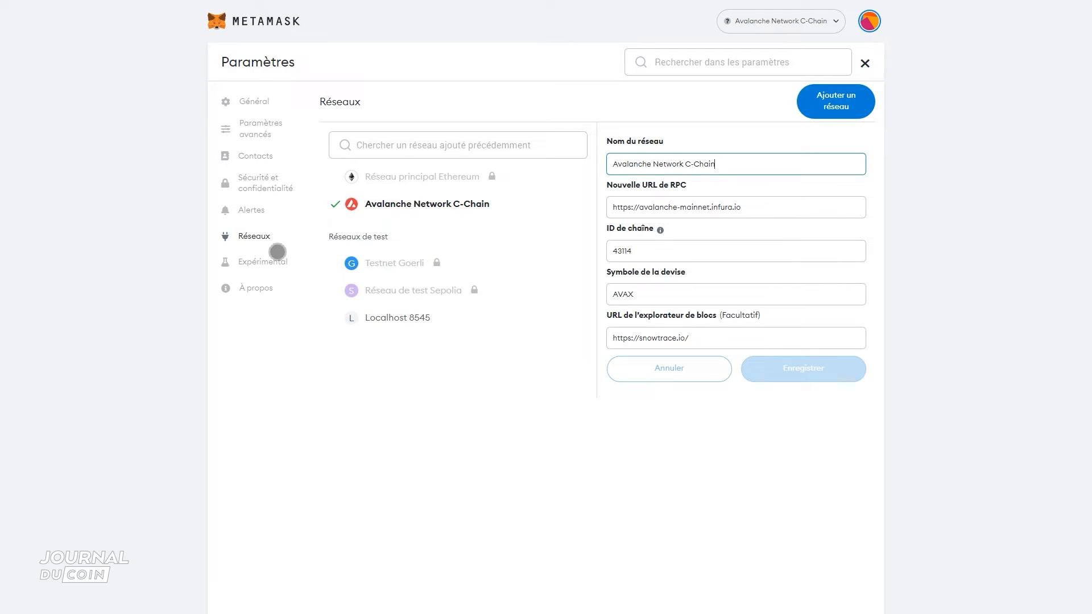
left_click(462, 183)
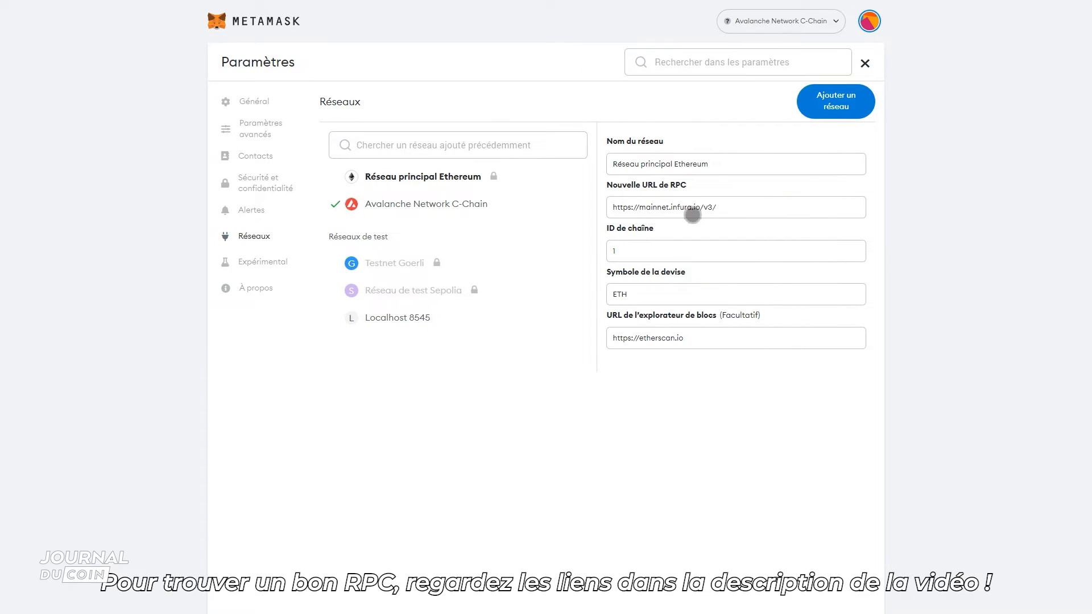
right_click(391, 182)
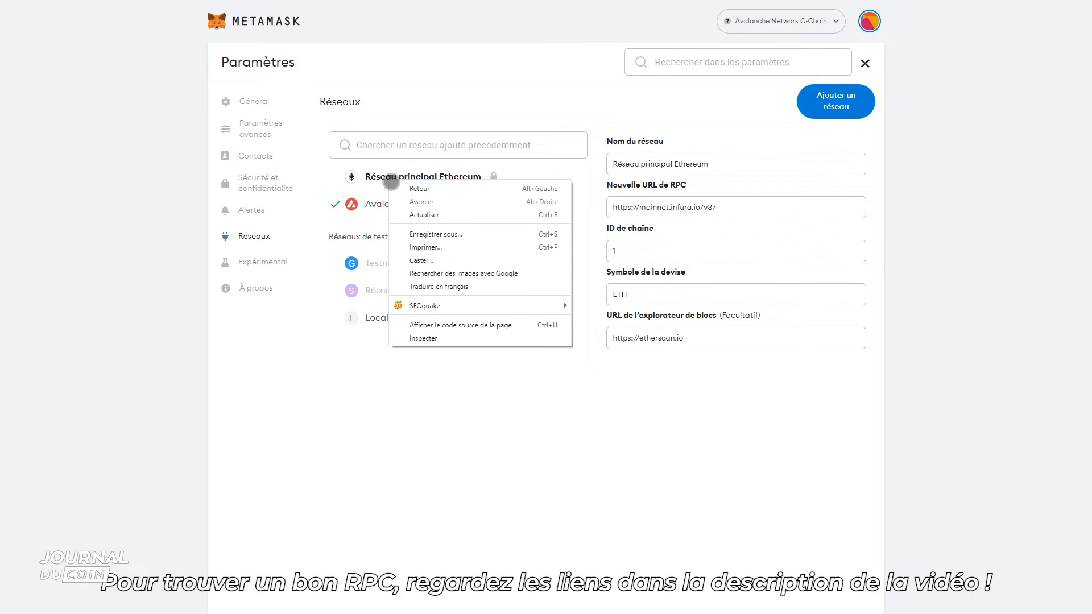
left_click(531, 185)
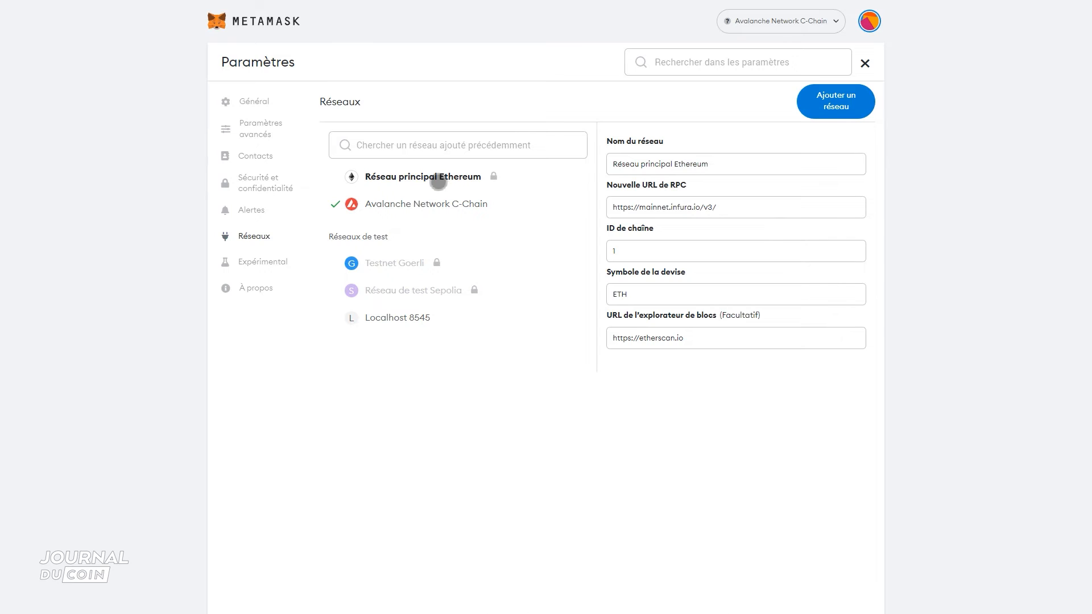
left_click(455, 203)
left_click(449, 186)
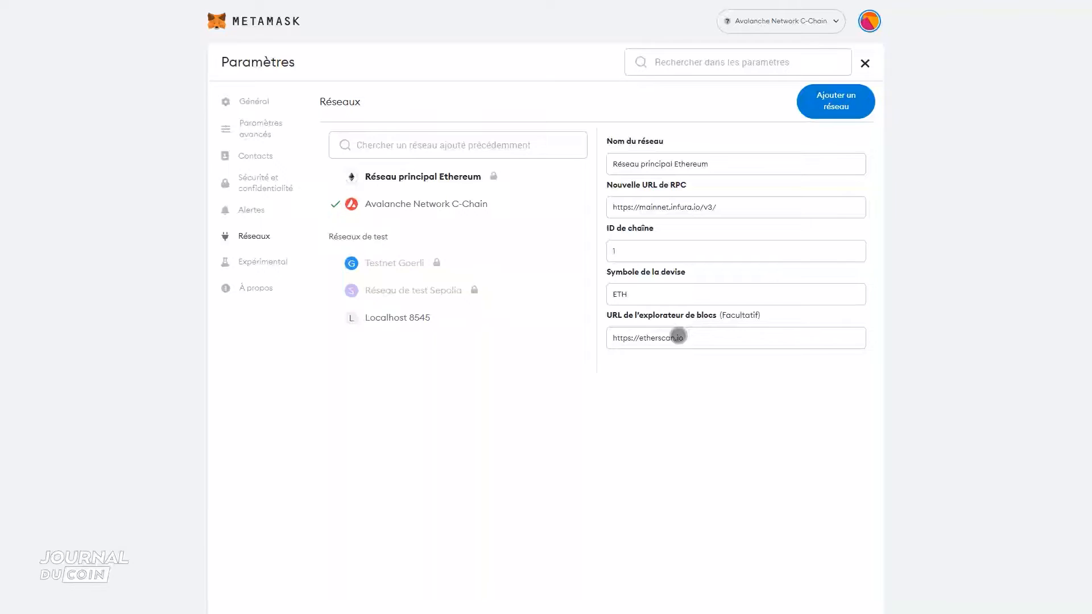
- View the form for adding a network manually and cancel it without adding one
left_click(836, 101)
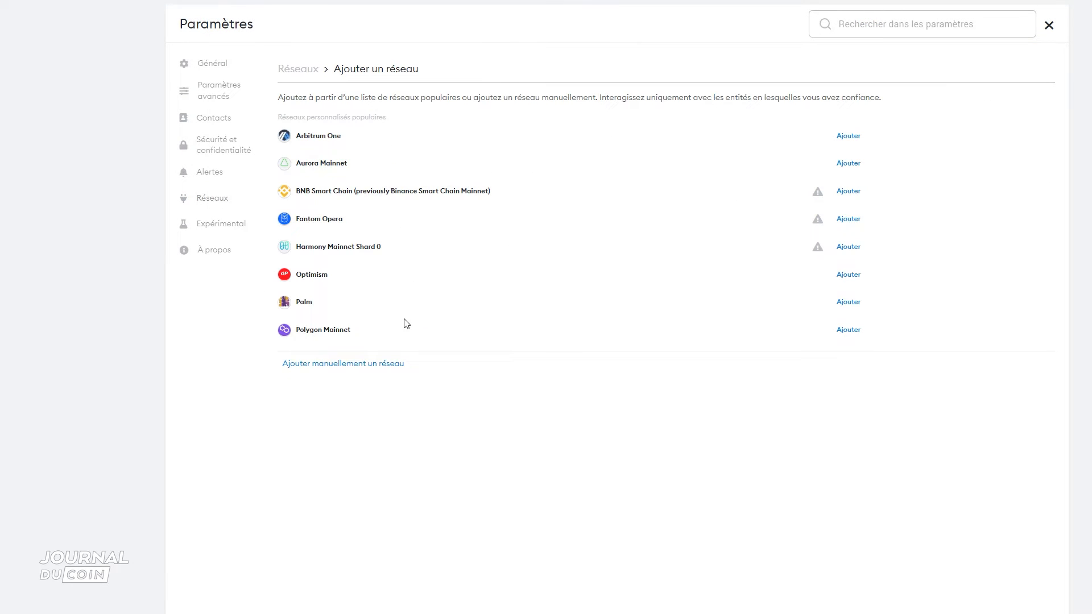
left_click(389, 365)
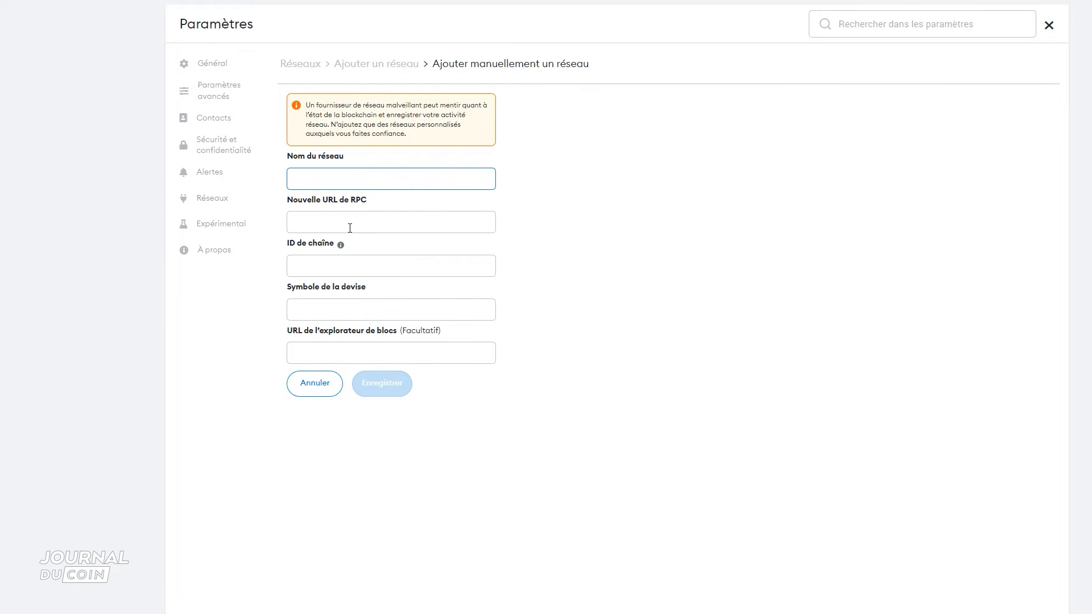
left_click(306, 386)
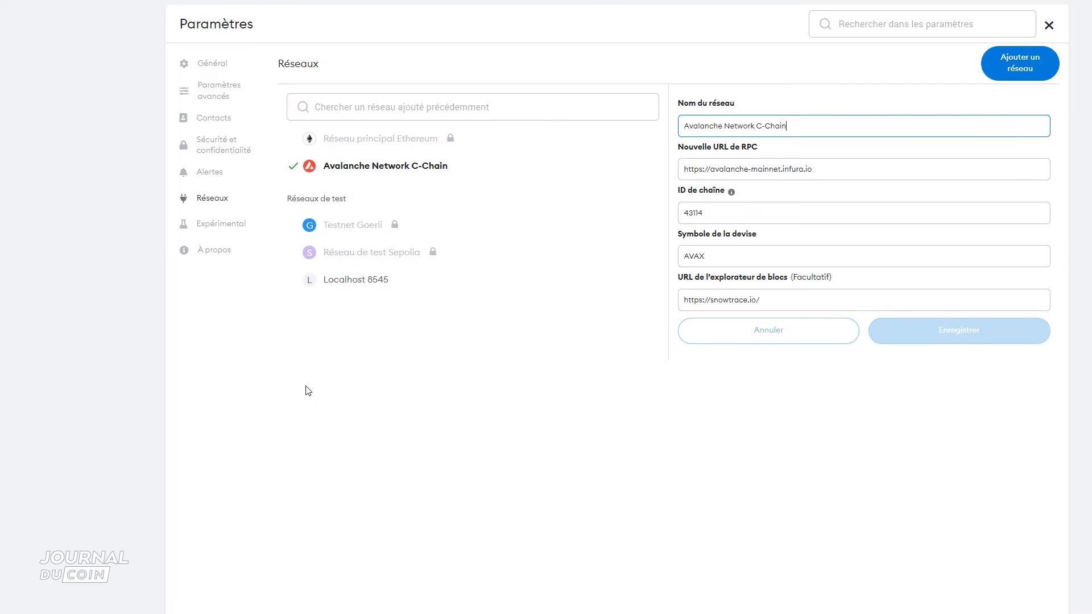
- Compare the Ethereum main network's RPC URL, chain ID and explorer details with those of Avalanche
left_click(378, 142)
right_click(378, 141)
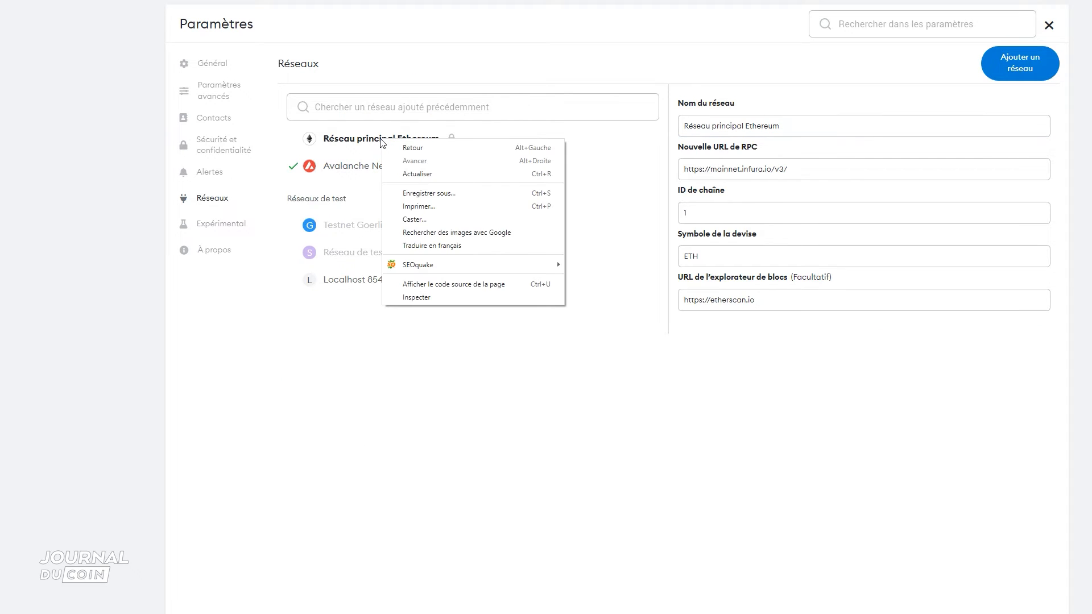
left_click(375, 142)
triple_click(451, 143)
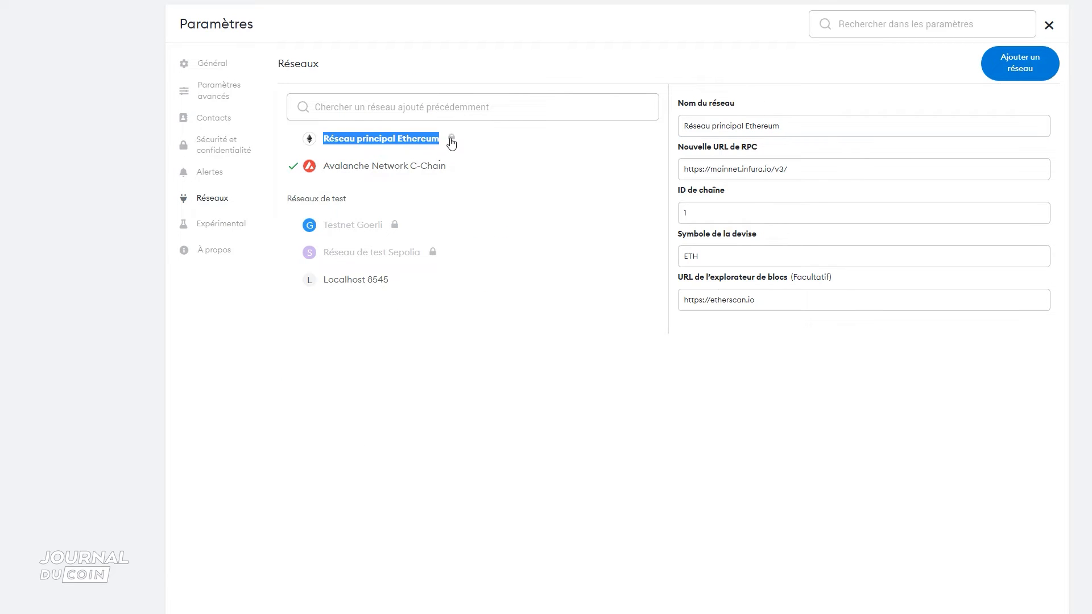
left_click(556, 169)
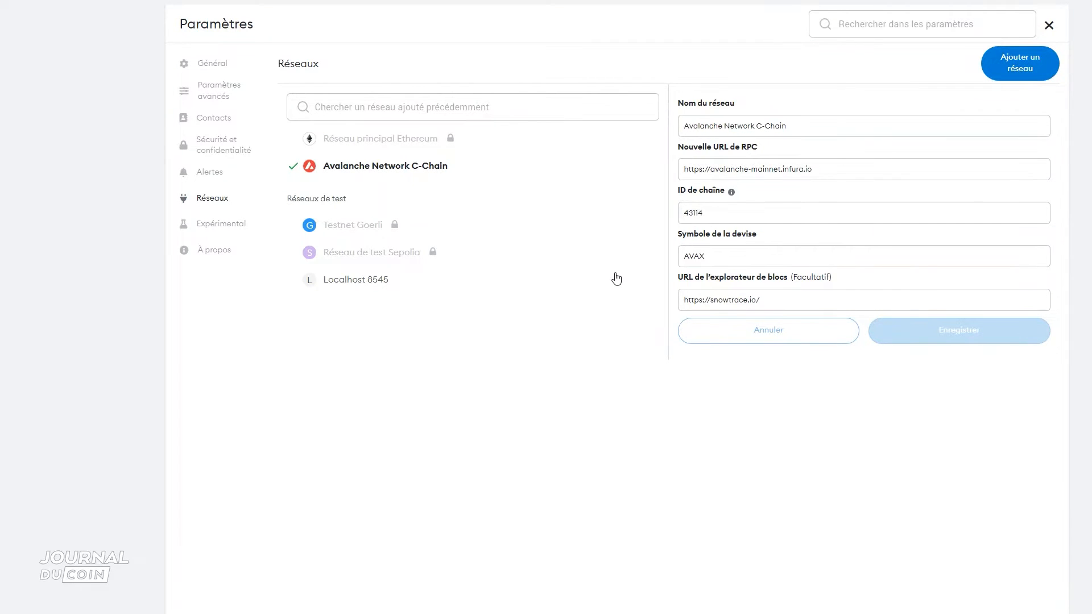
left_click(429, 150)
left_click(430, 167)
- View the experimental settings and the About page
left_click(217, 229)
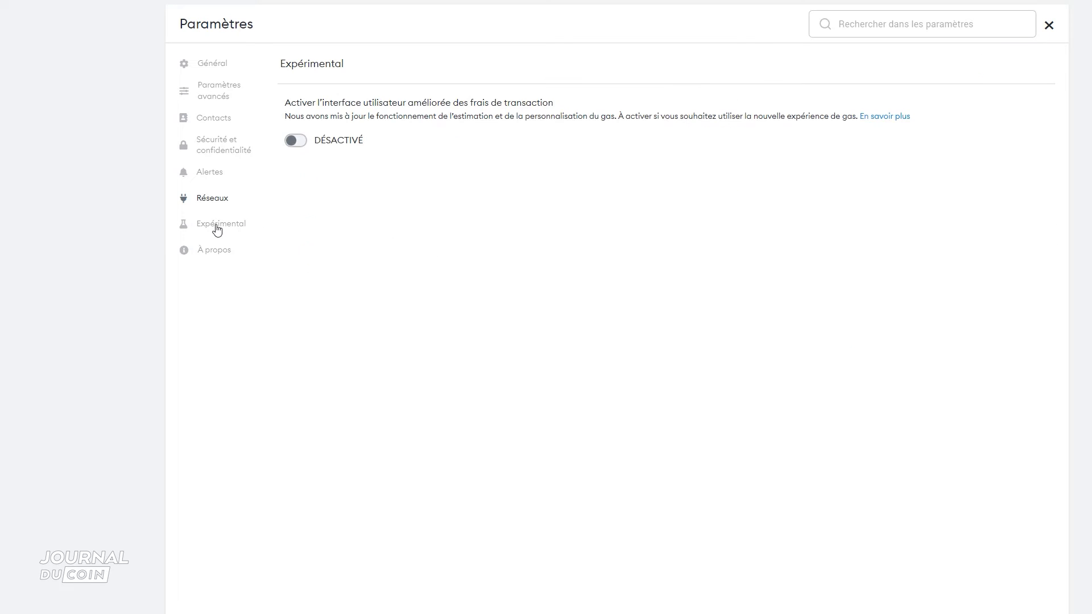
left_click(221, 257)
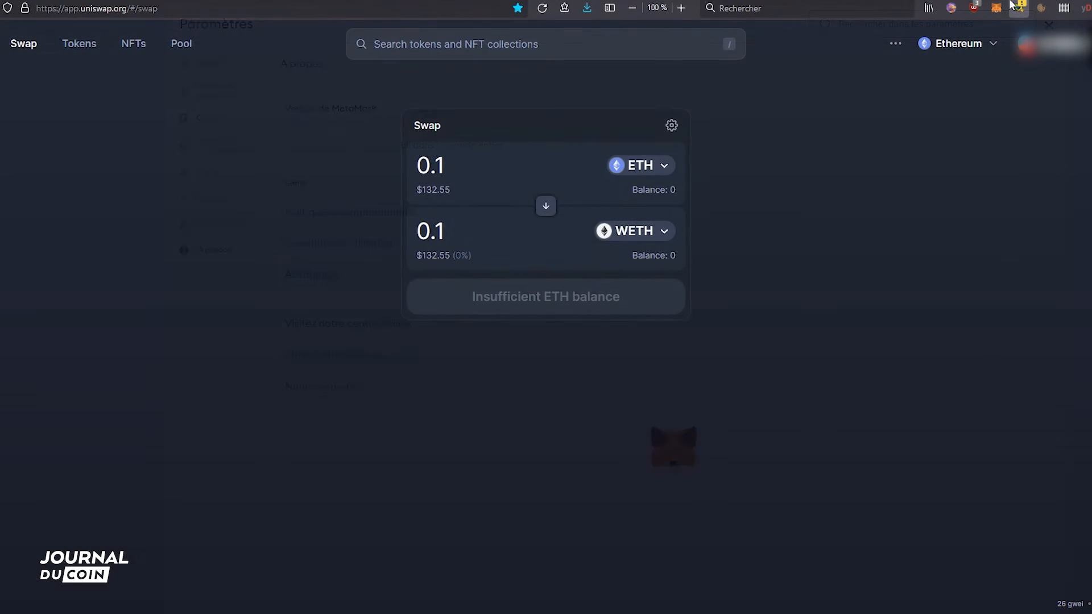
- From the Uniswap page, connect the Ledger hardware wallet to MetaMask using the Ledger Live HD path and unlock its first listed account
left_click(999, 8)
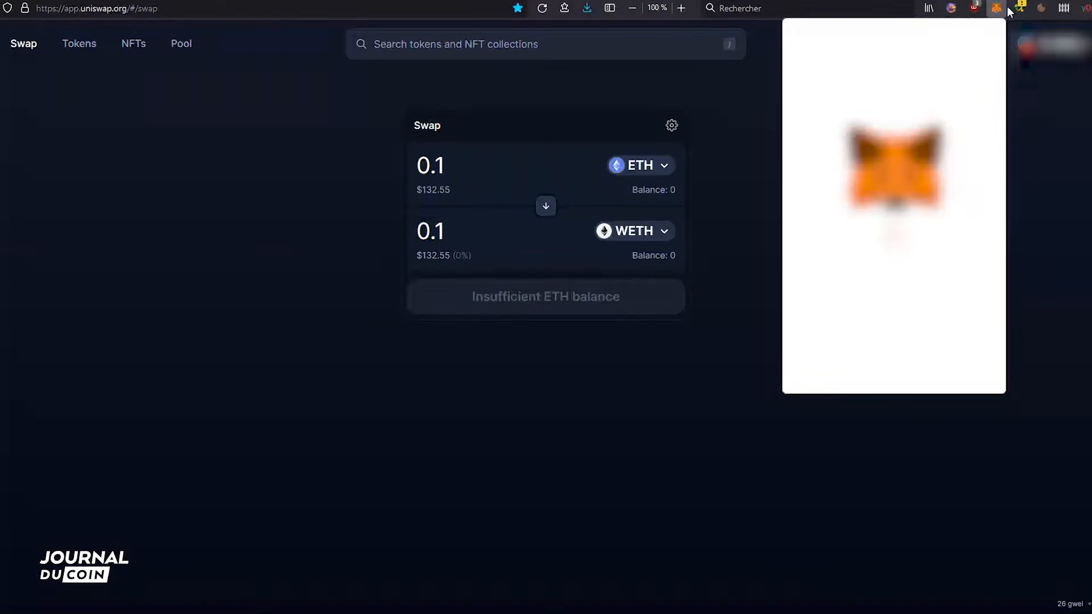
left_click(976, 68)
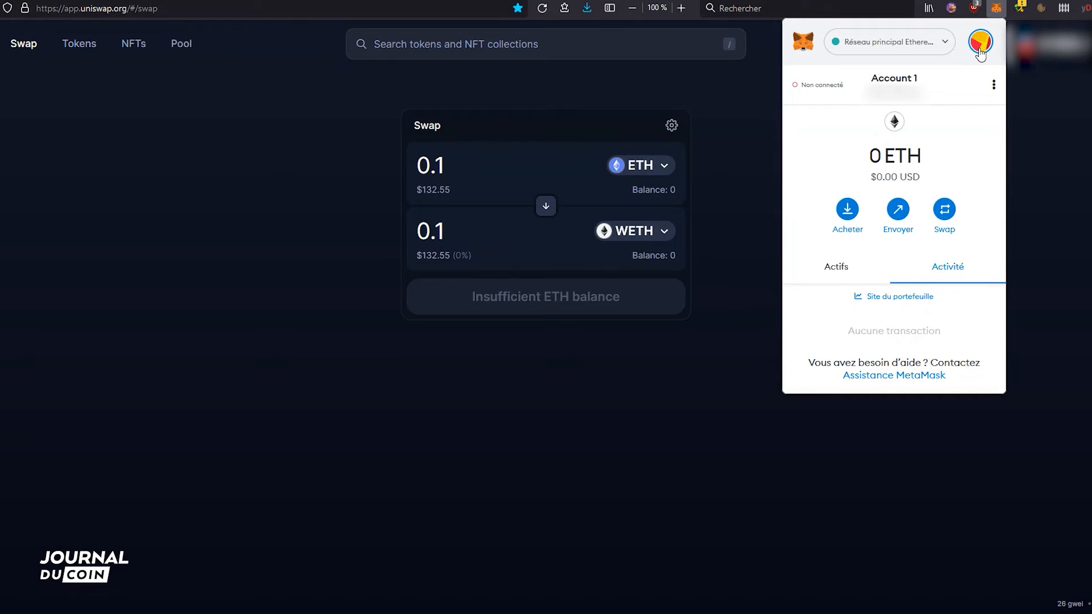
left_click(980, 52)
left_click(922, 248)
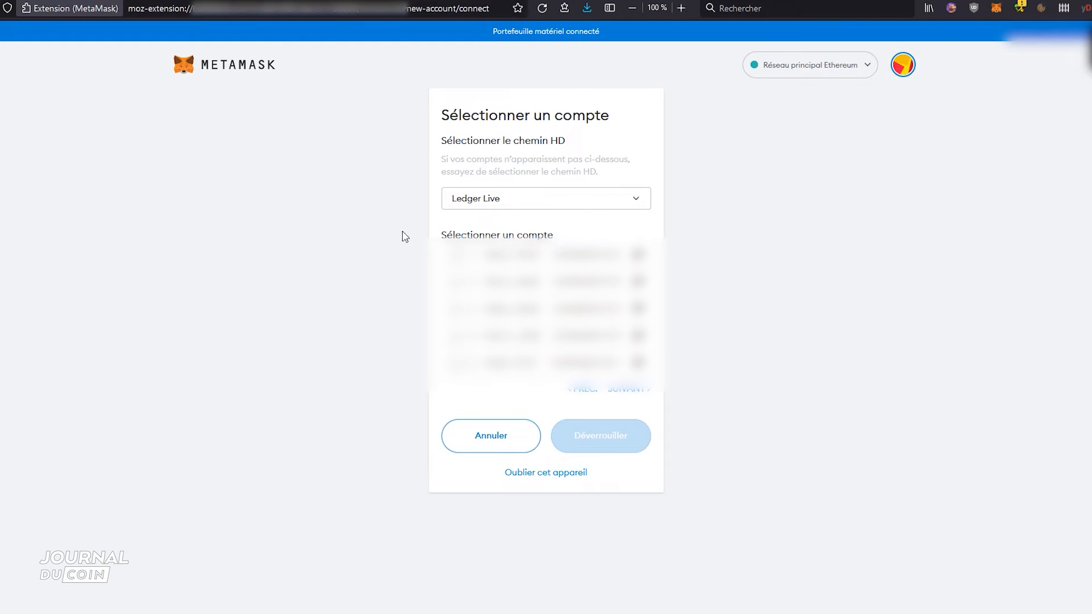
left_click(455, 255)
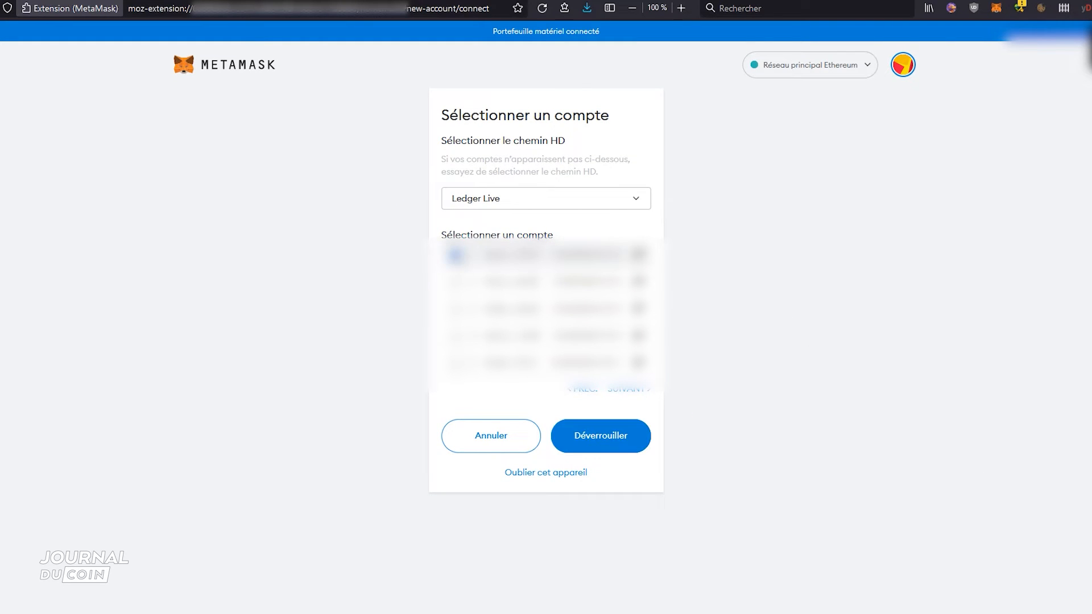
left_click(626, 421)
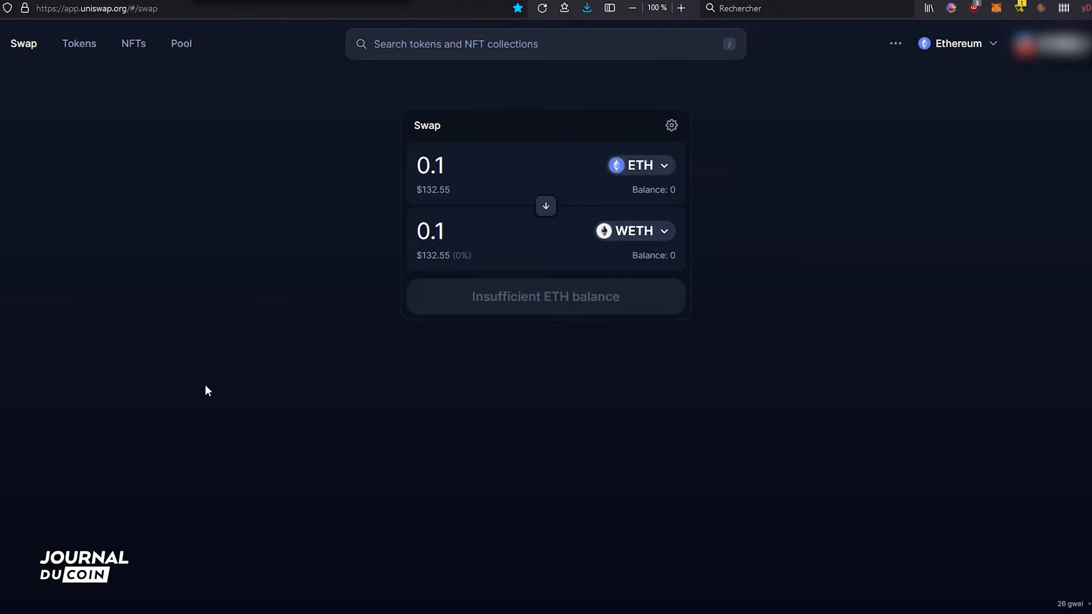
- Switch MetaMask from the Ledger 1 account to another account that holds ETH
left_click(994, 9)
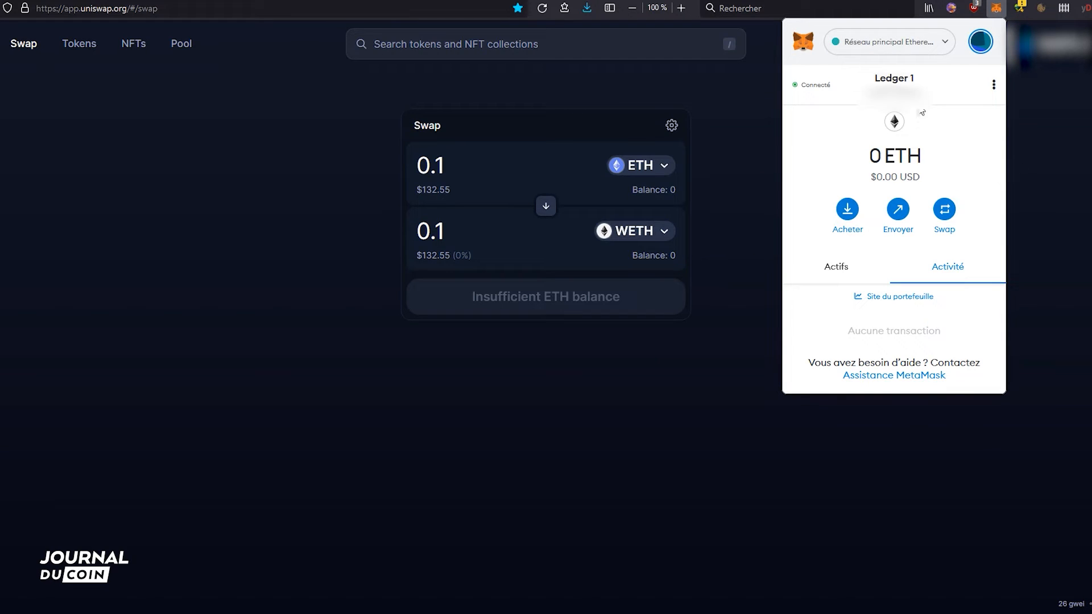
left_click(981, 42)
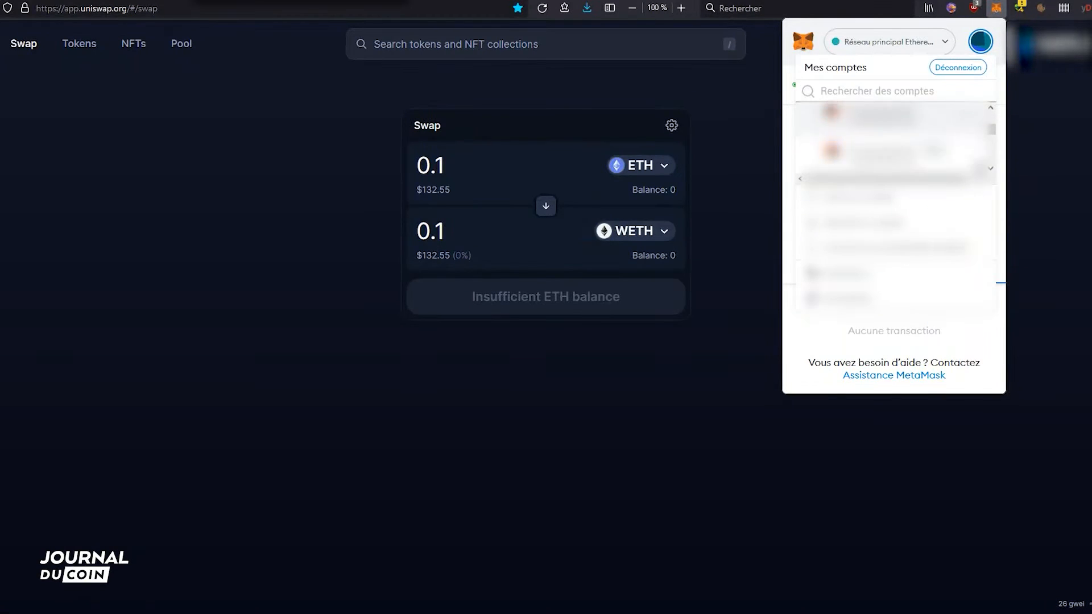
left_click(887, 151)
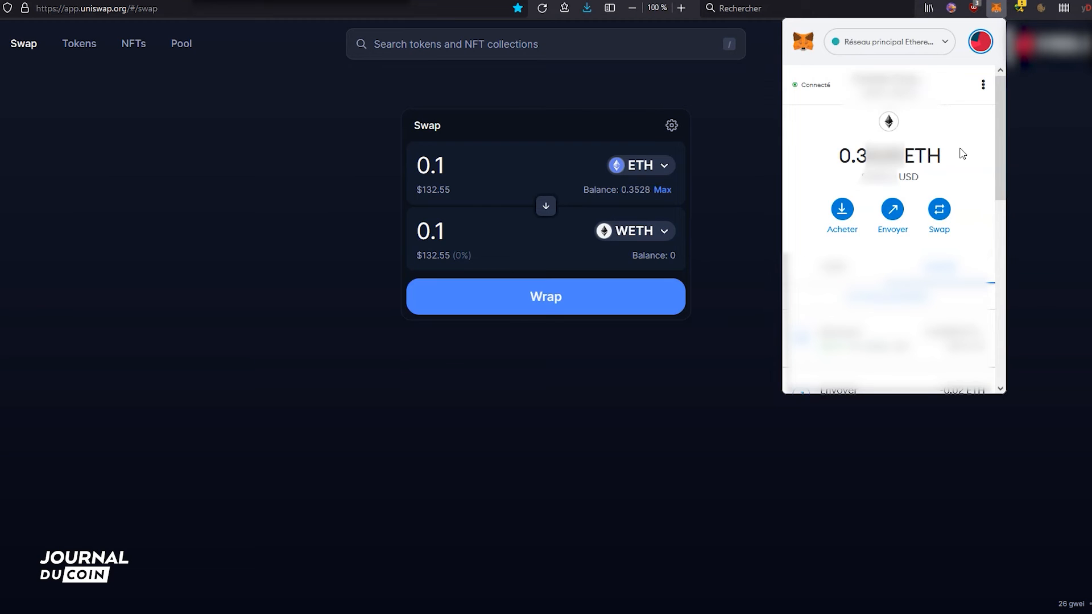
- Send the maximum ETH amount from the current account to the Ledger 1 address and confirm the transaction
left_click(892, 210)
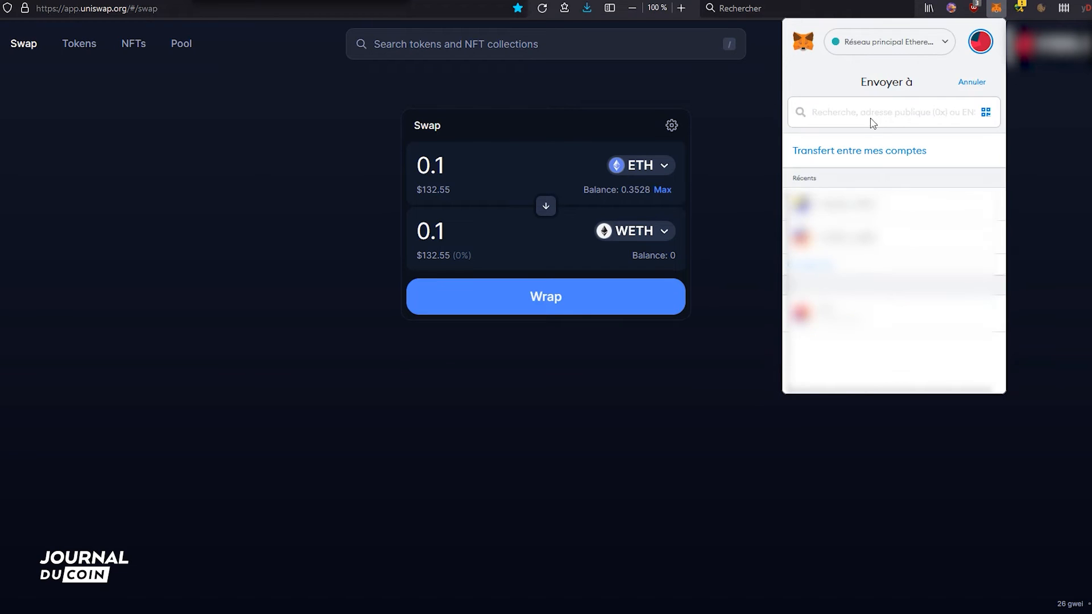
key("ctrl+v")
left_click(872, 105)
key("ctrl+v")
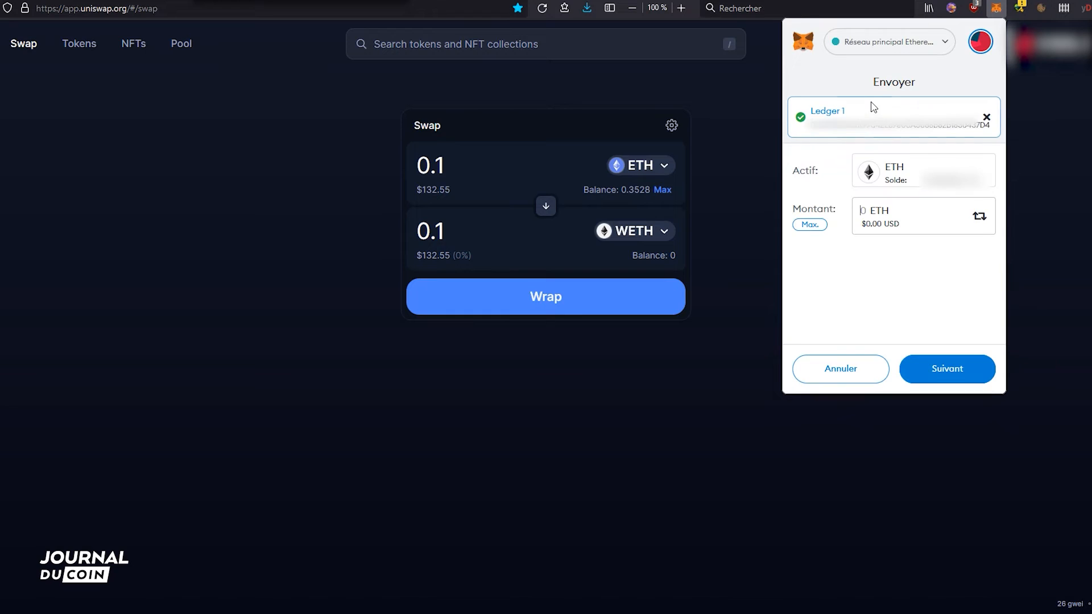
left_click(810, 225)
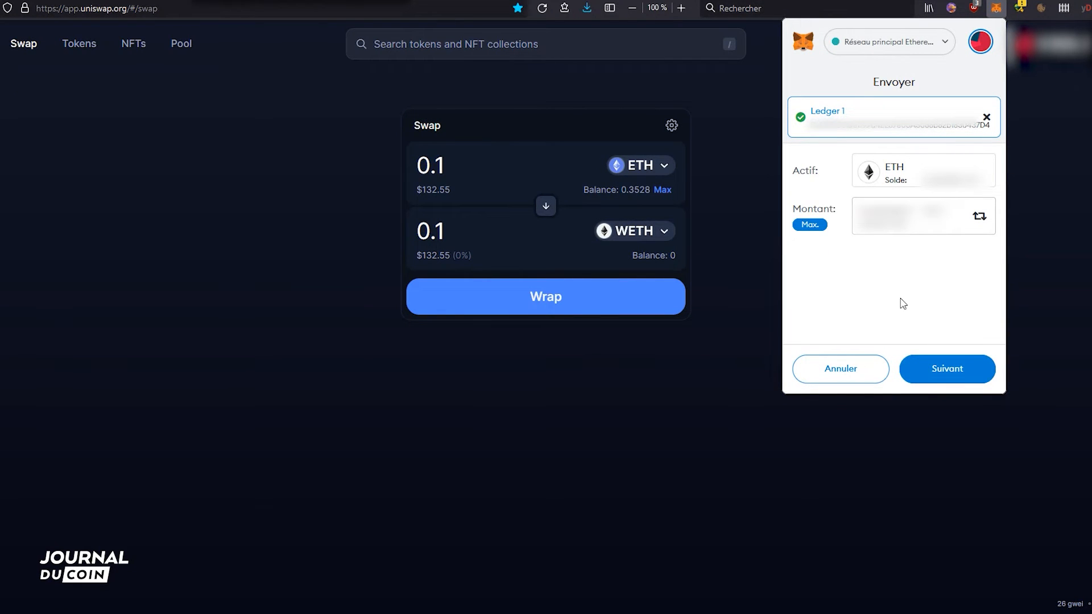
left_click(947, 370)
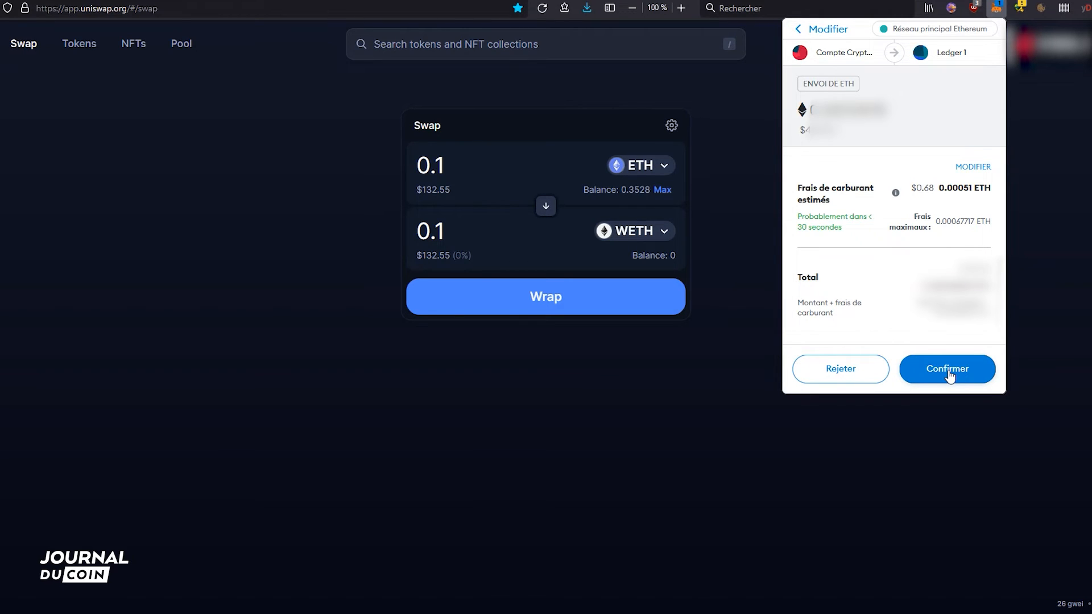
left_click(947, 371)
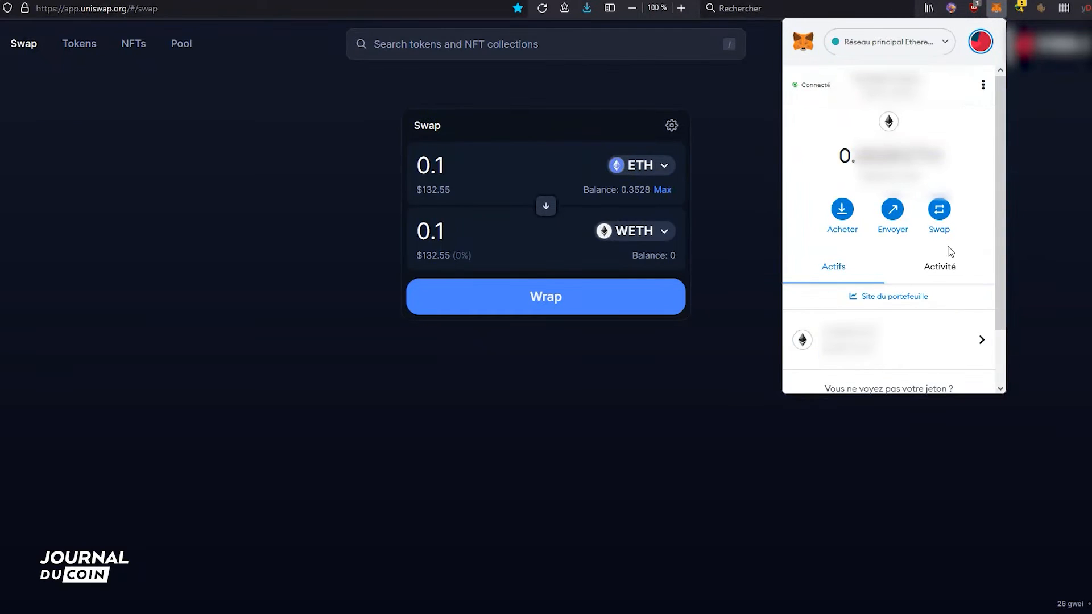
- Switch MetaMask to the Ledger 1 account and check its activity and assets
left_click(980, 42)
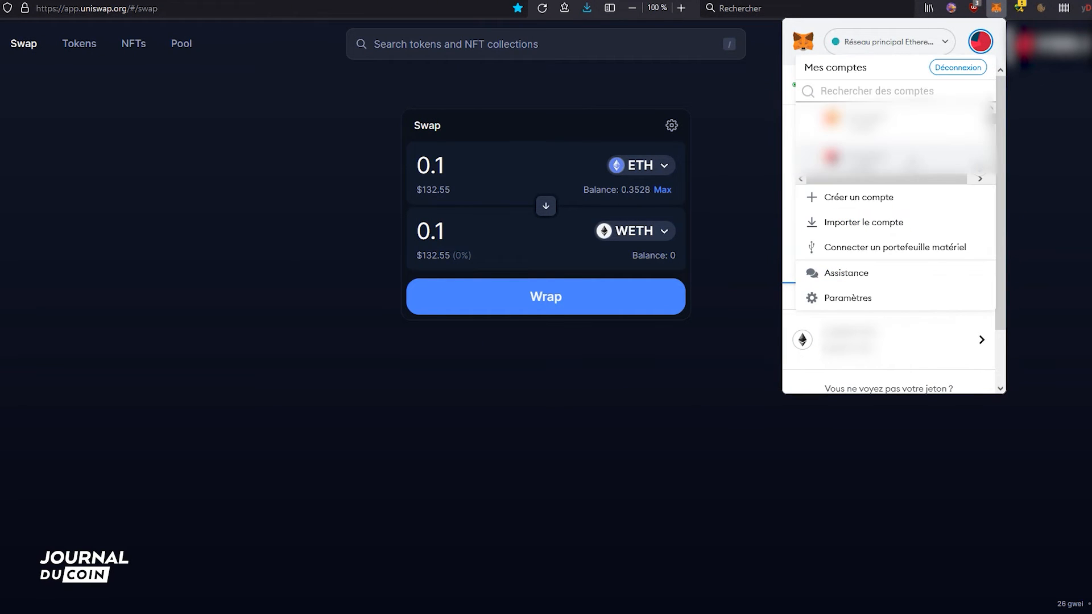
scroll(913, 161, "down", 6)
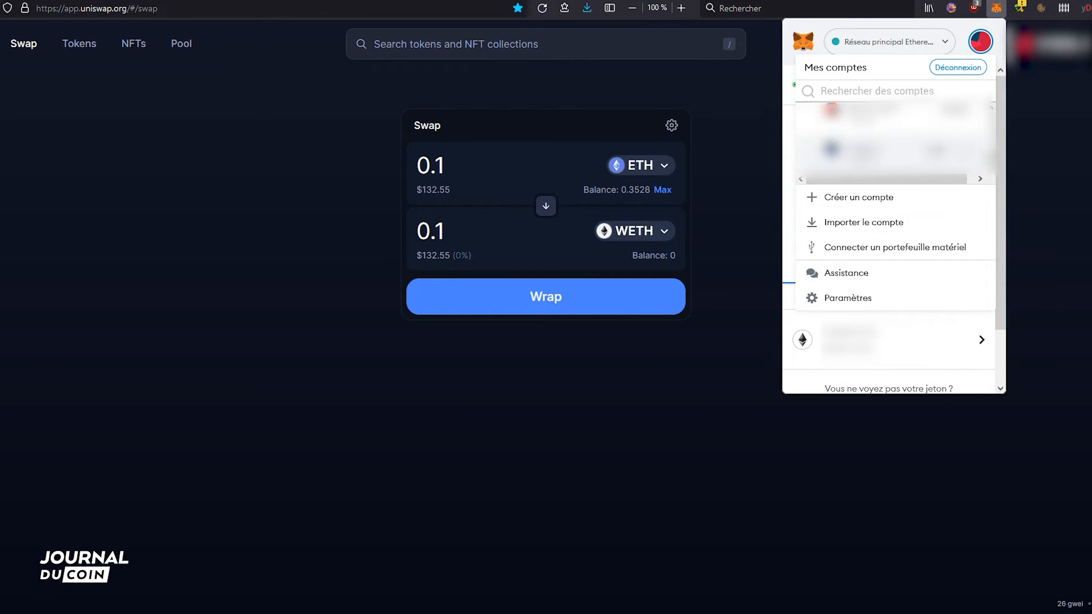
left_click(899, 152)
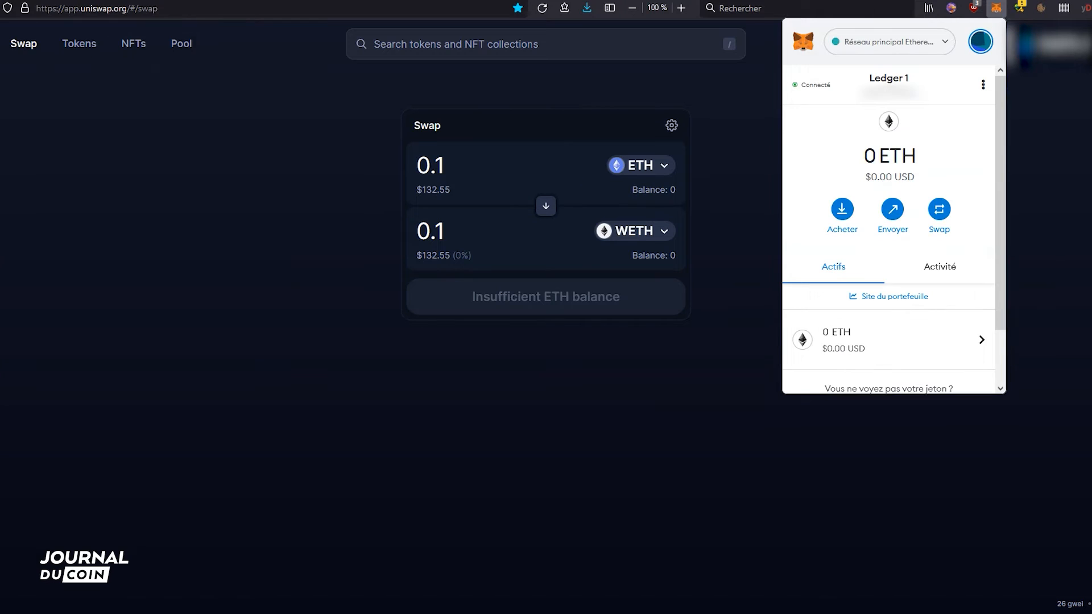
left_click(940, 267)
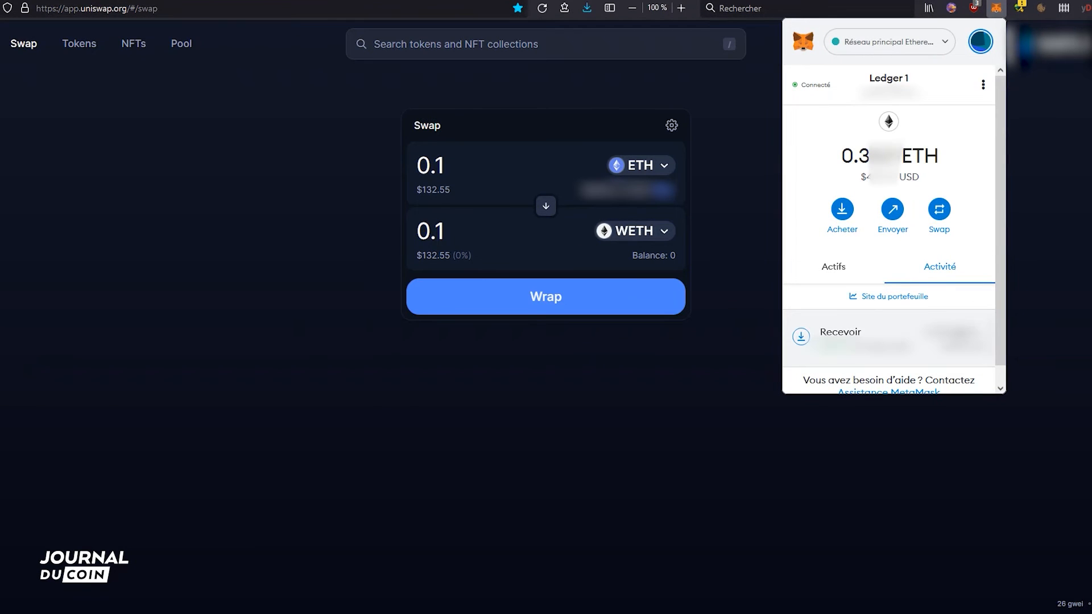
left_click(850, 278)
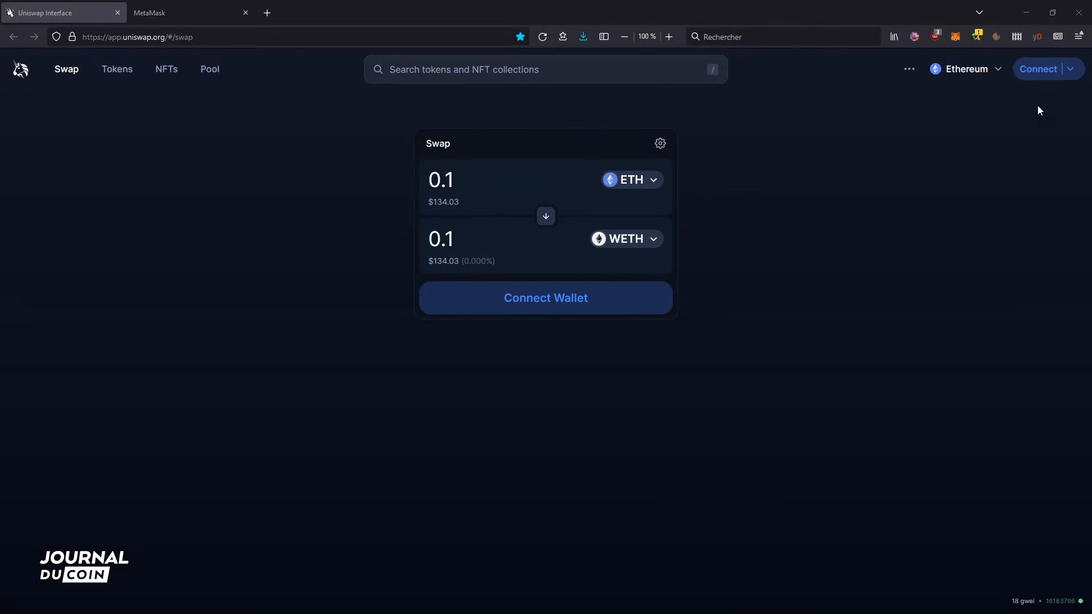
- Connect Uniswap to the MetaMask wallet with the selected account
left_click(1038, 69)
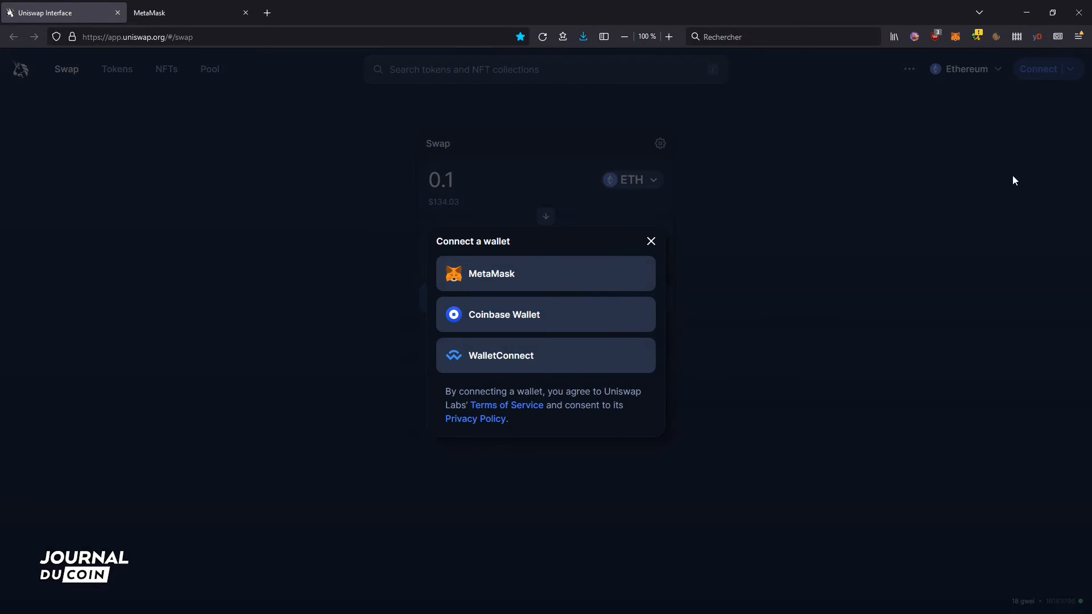
left_click(609, 281)
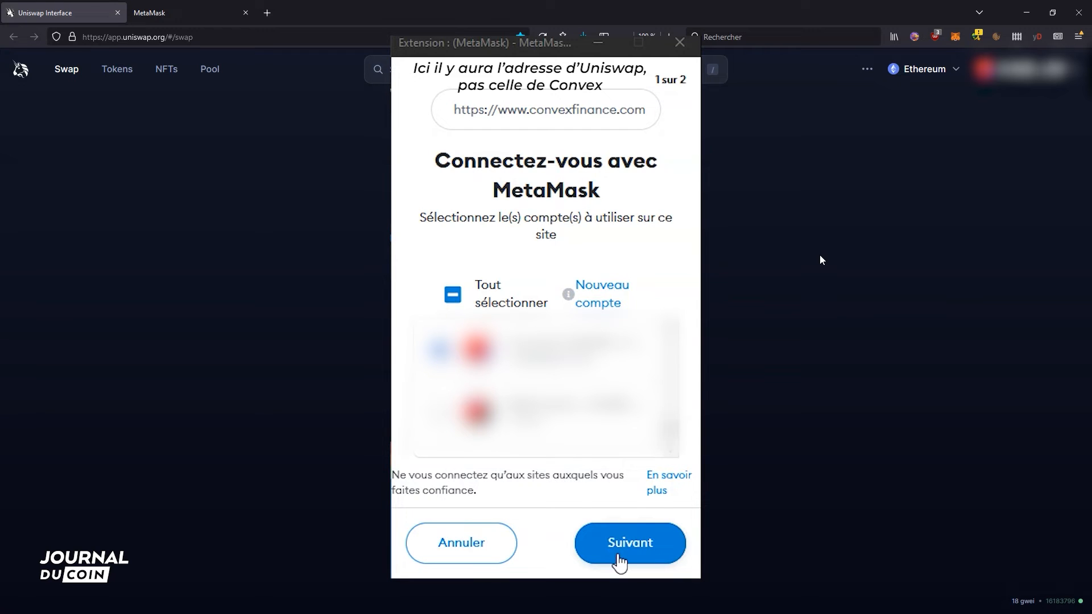
left_click(618, 563)
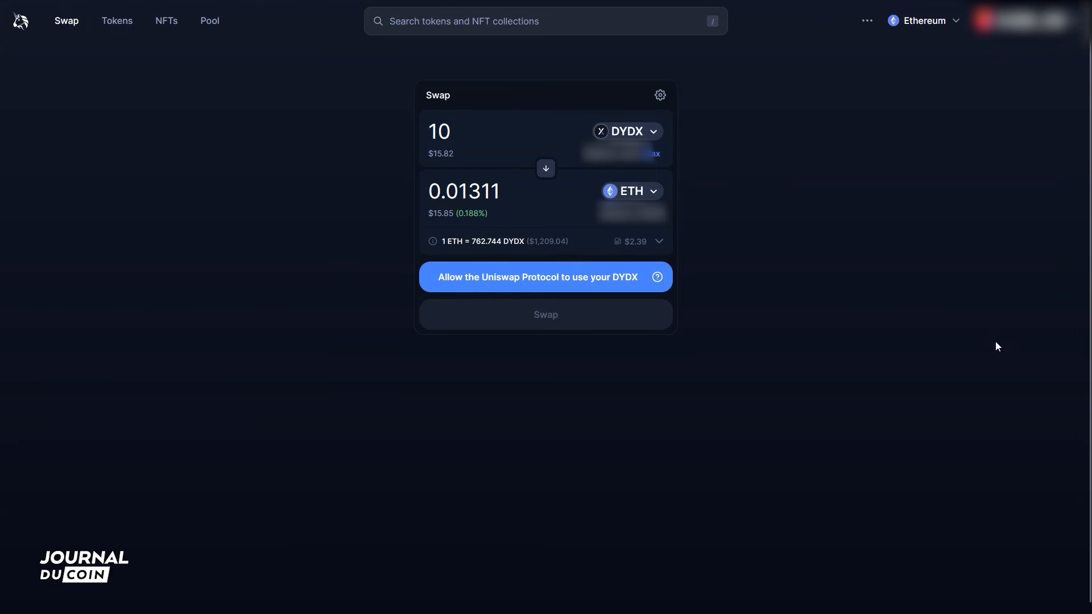
- Allow the Uniswap Protocol to use DYDX and confirm the authorization in MetaMask
left_click(621, 285)
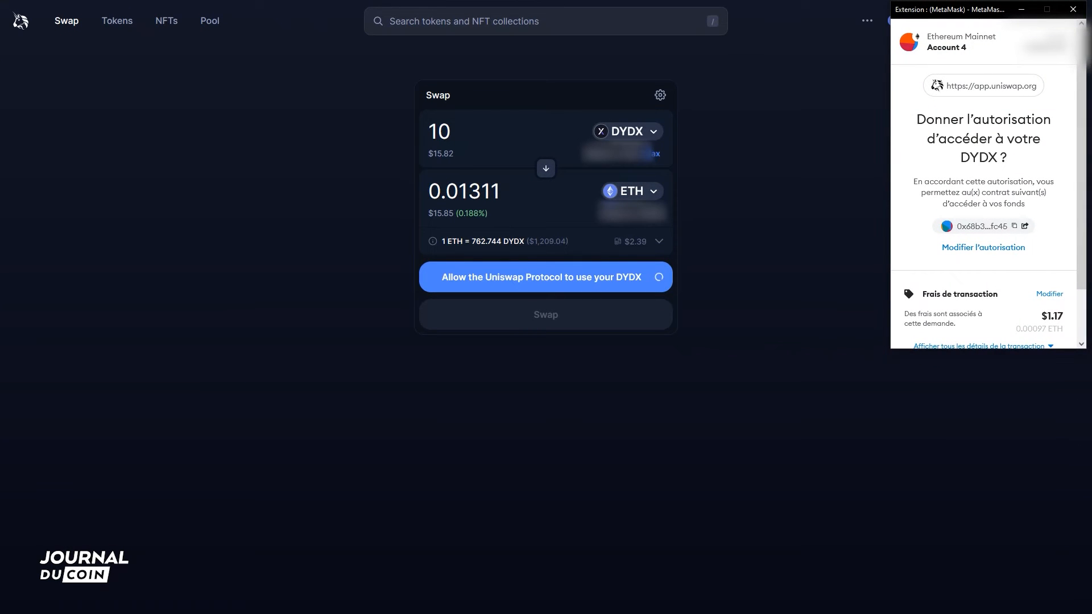
scroll(1062, 204, "down", 1)
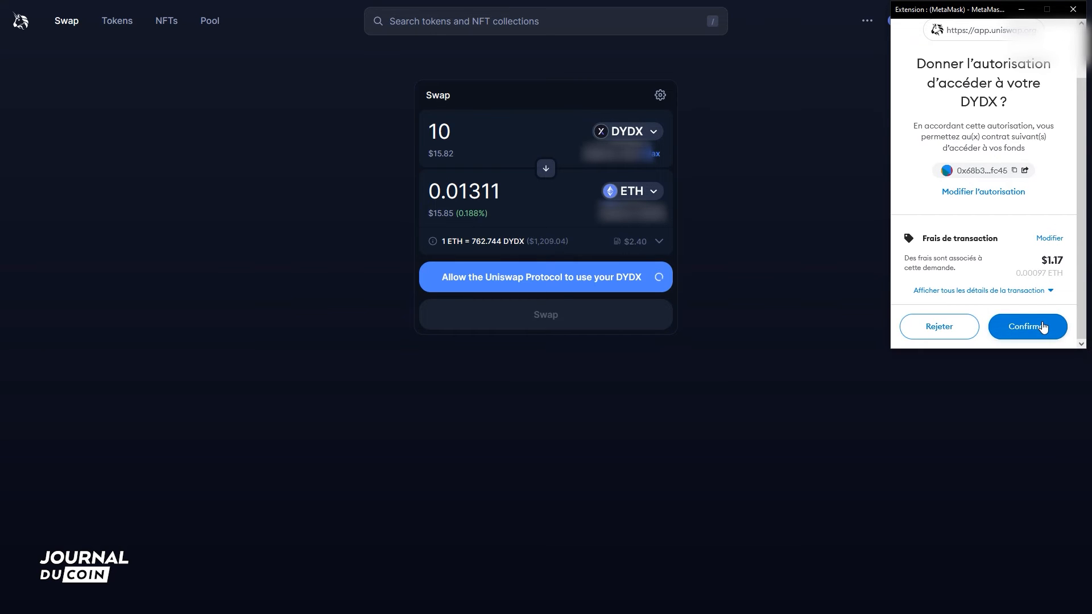
left_click(1043, 327)
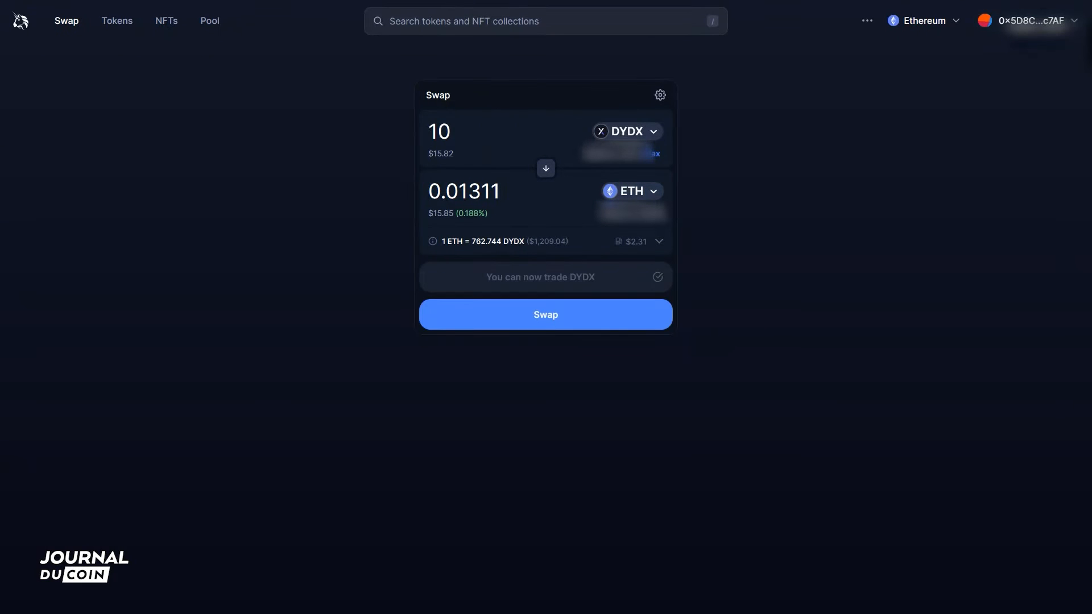
- Submit the swap of 10 DYDX for ETH, review its fees in MetaMask, and reject the transaction
left_click(649, 310)
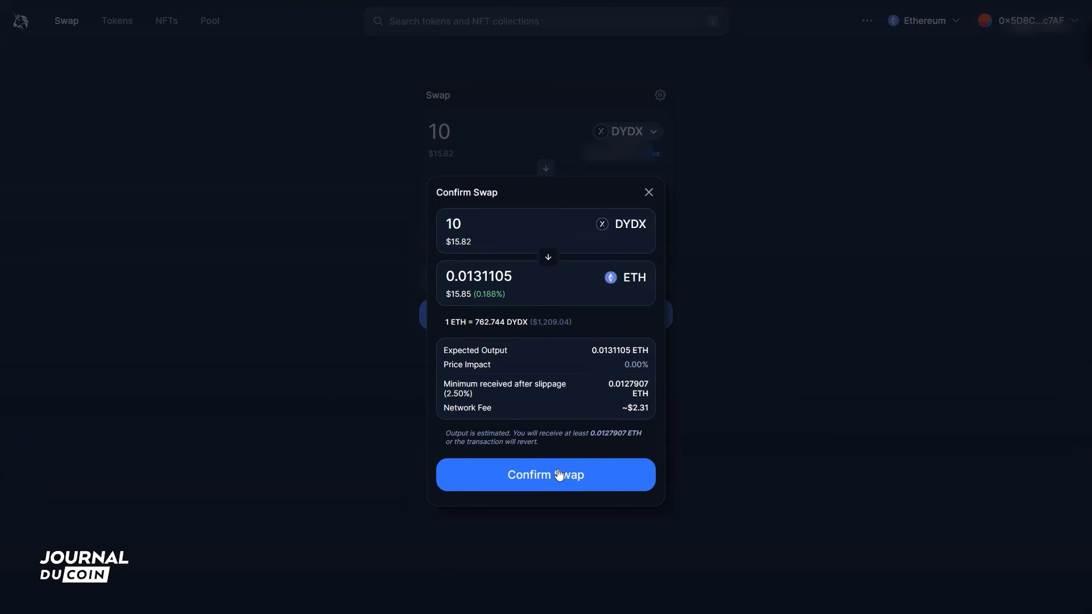
left_click(559, 475)
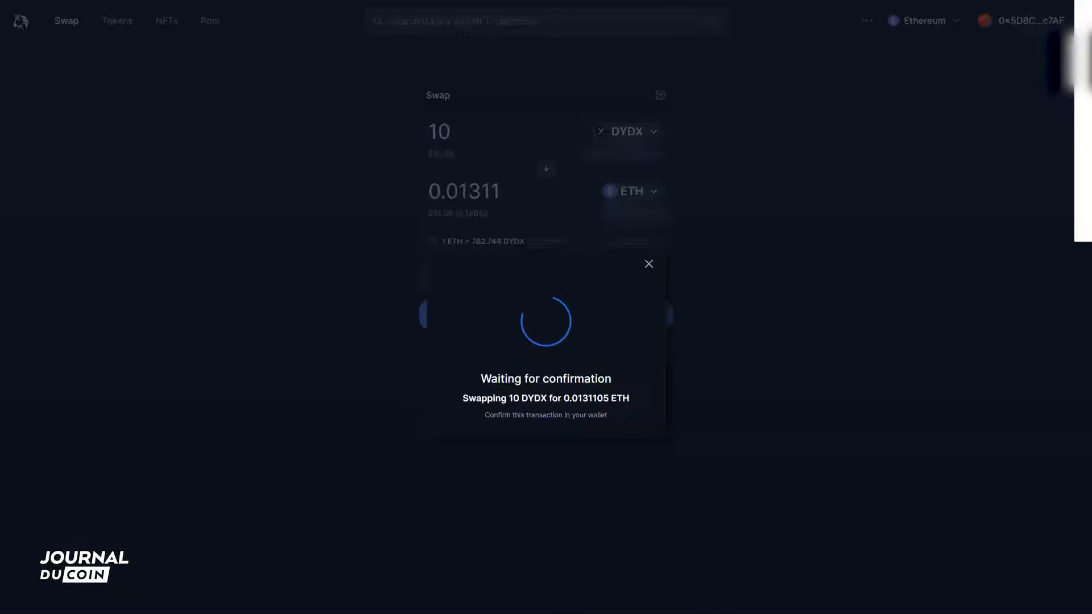
left_click_drag(1091, 0, 975, 14)
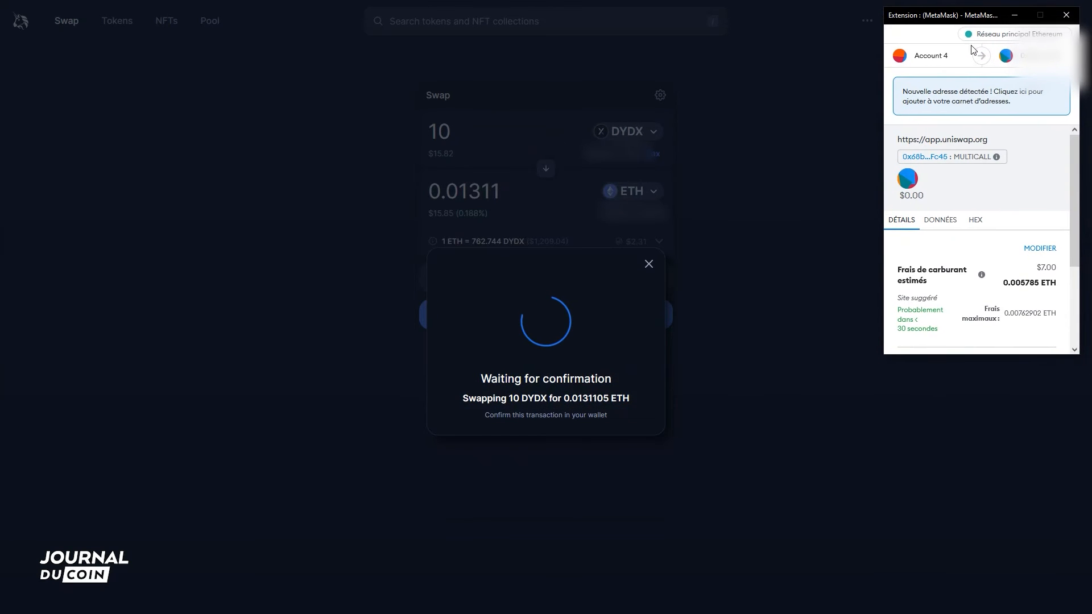
scroll(1063, 234, "down", 2)
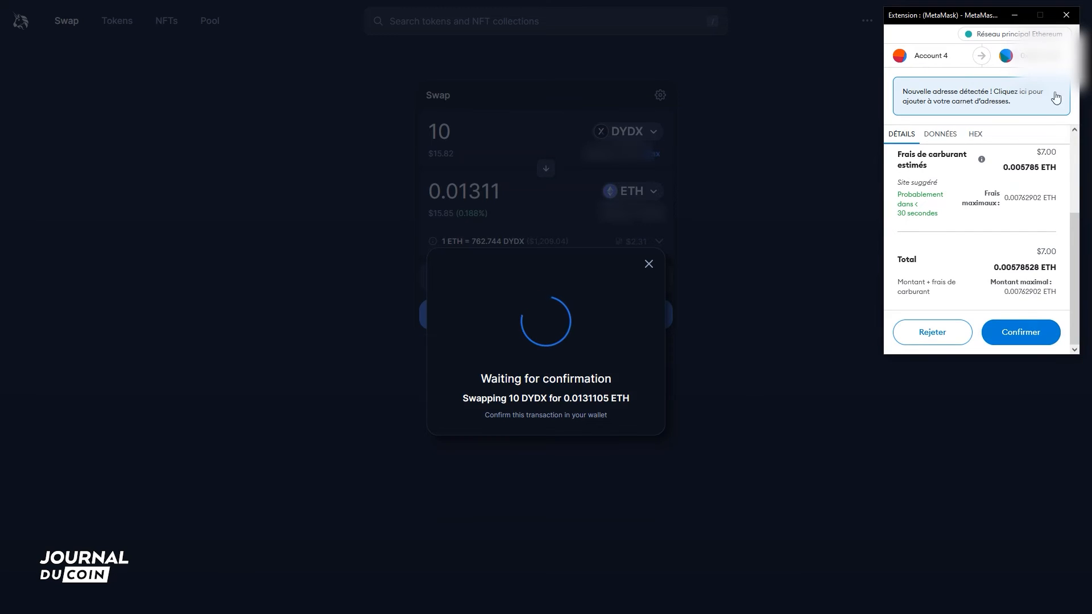
left_click(948, 338)
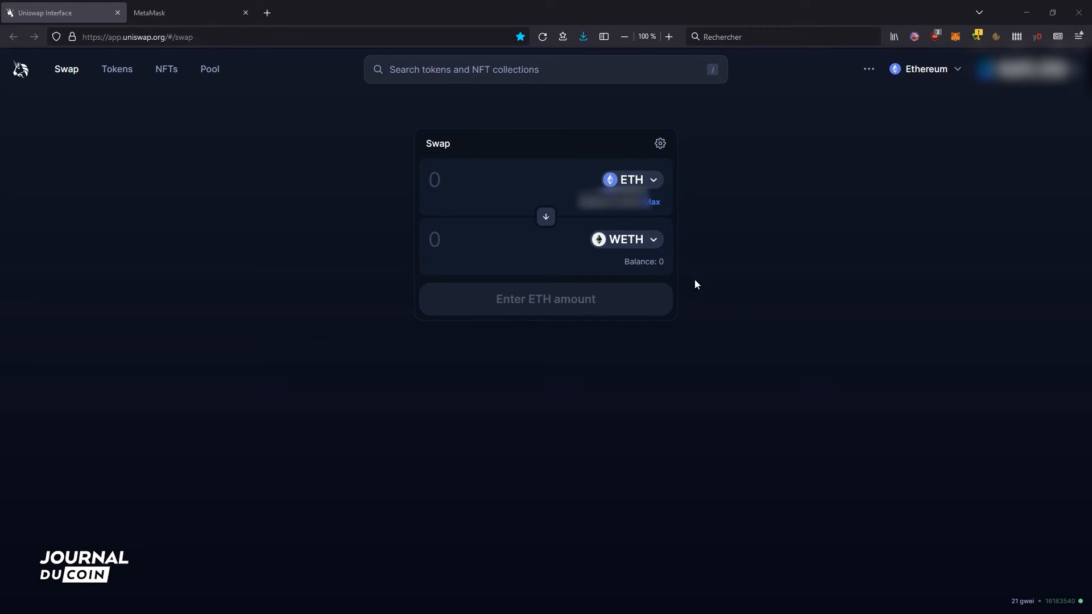
- Enter 0.1 ETH to convert to WETH on Uniswap and submit the wrap
left_click(450, 175)
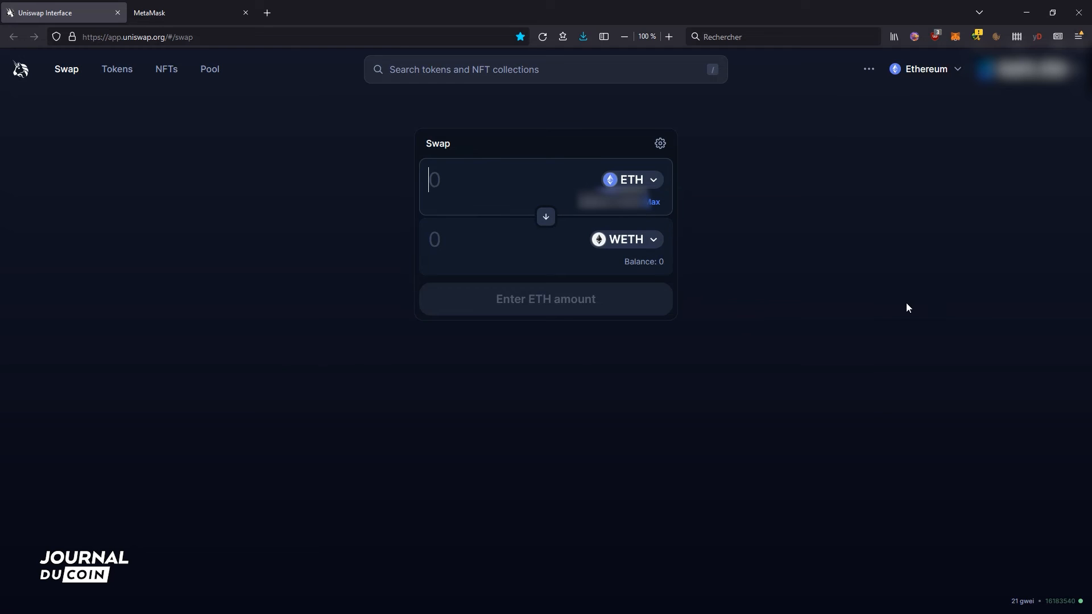
type("0.1")
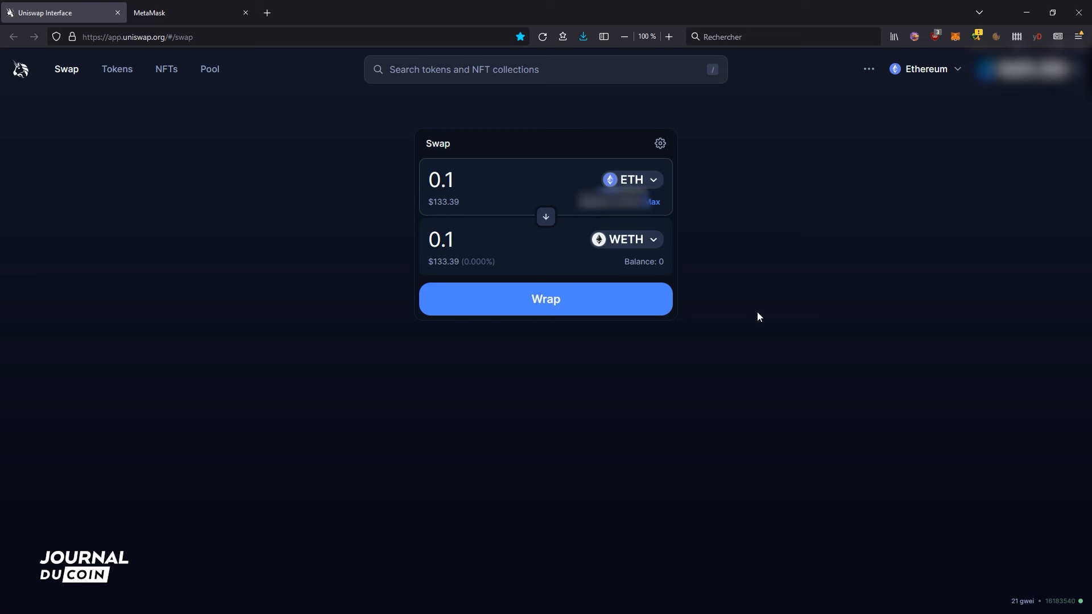
left_click(640, 307)
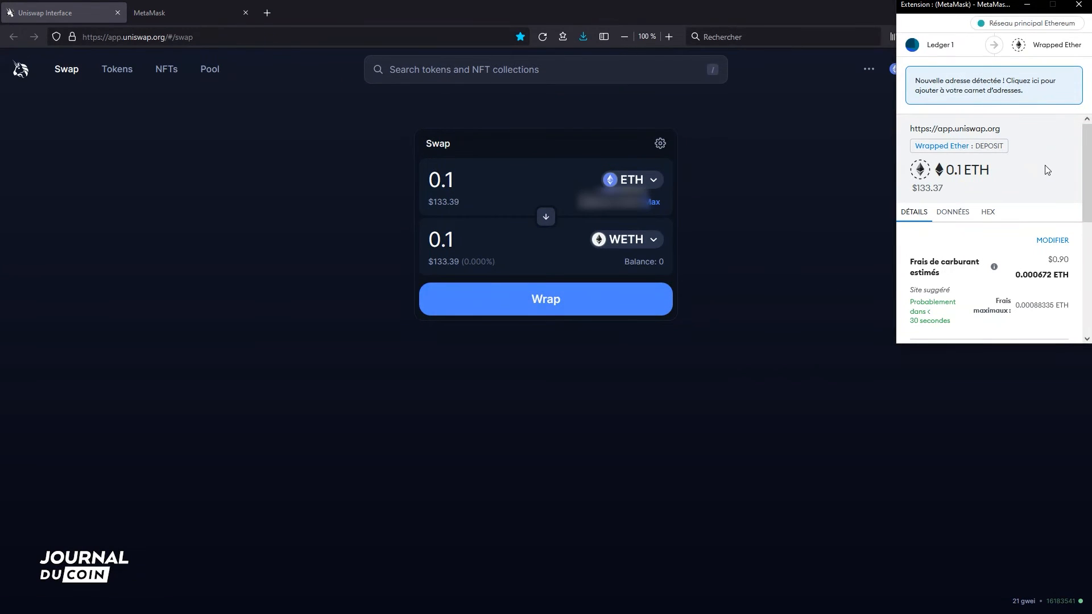
- Examine the wrap transaction's gas limit and priority fee settings, leaving them unsaved
left_click_drag(1086, 140, 1089, 187)
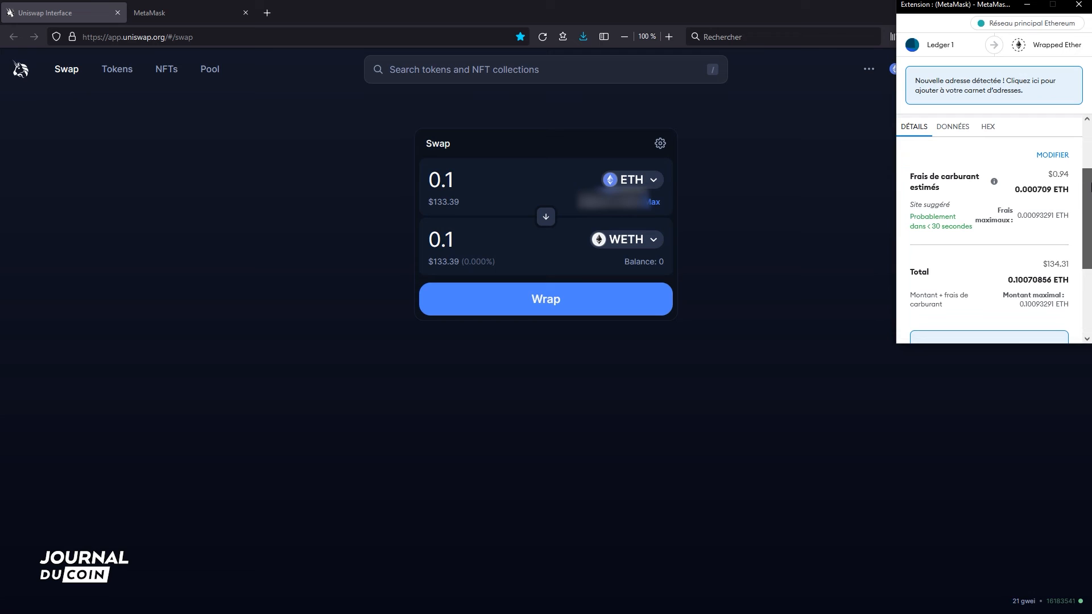
left_click(1053, 155)
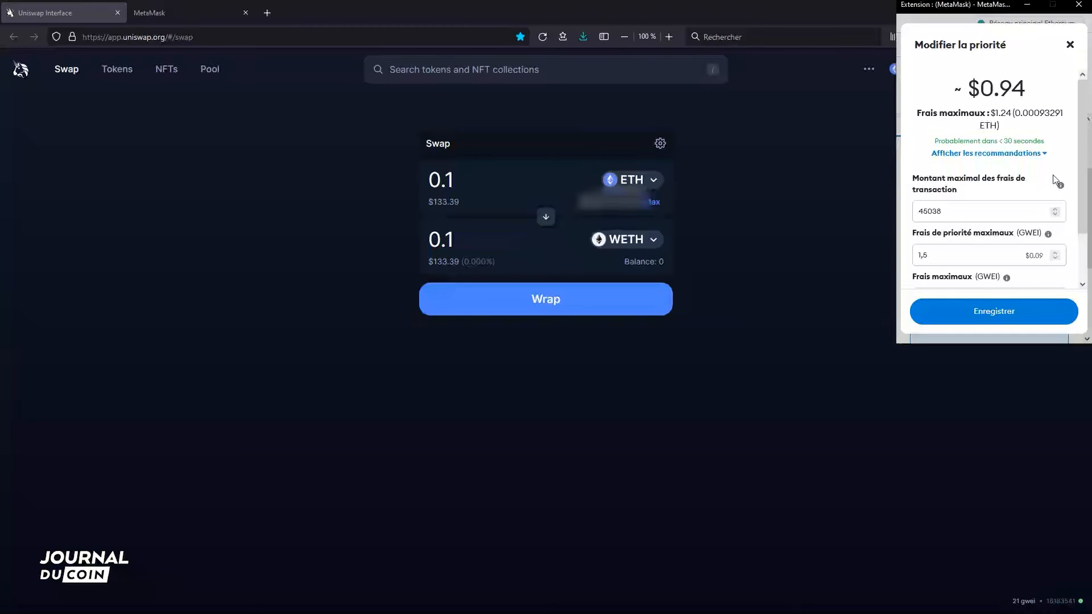
scroll(1013, 230, "down", 2)
scroll(1012, 230, "up", 2)
left_click(1070, 44)
- Confirm the 0.1 ETH wrap transaction from Ledger 1 and open the MetaMask extension
left_click_drag(1088, 219, 1090, 292)
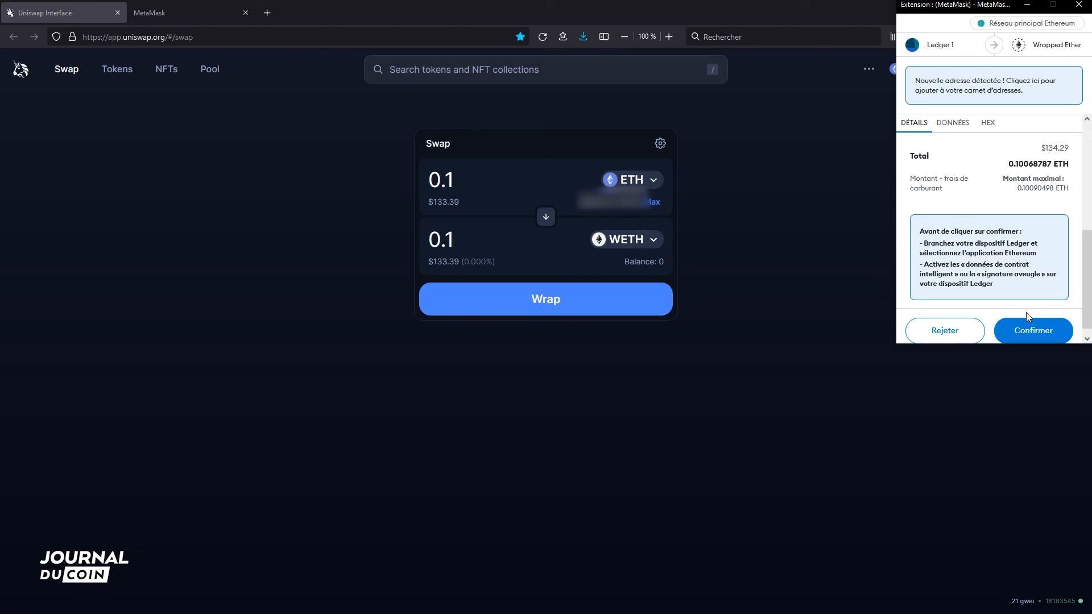
left_click(1028, 331)
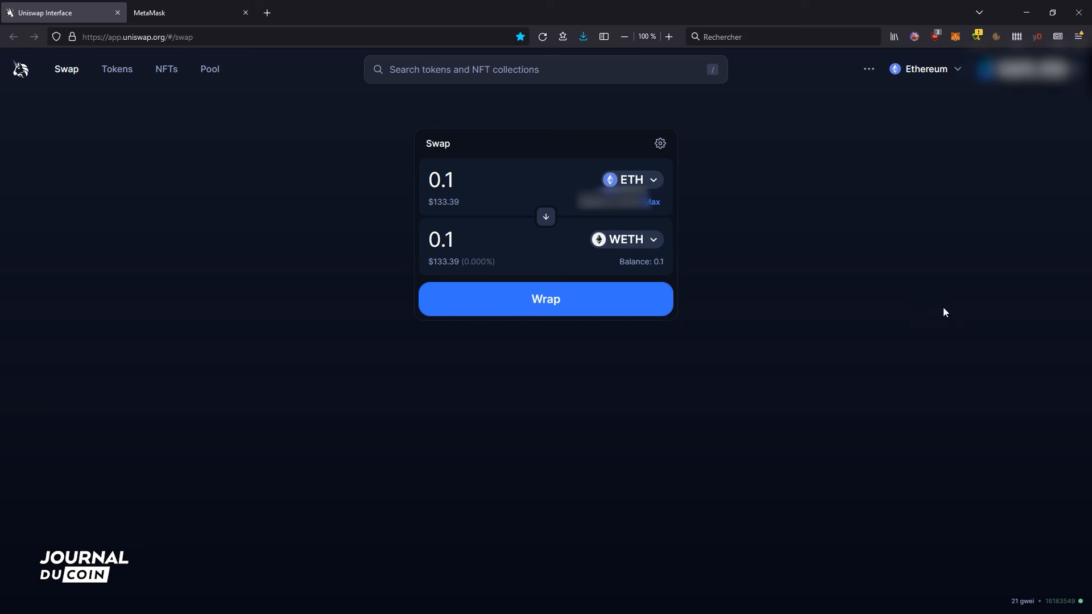
left_click(954, 38)
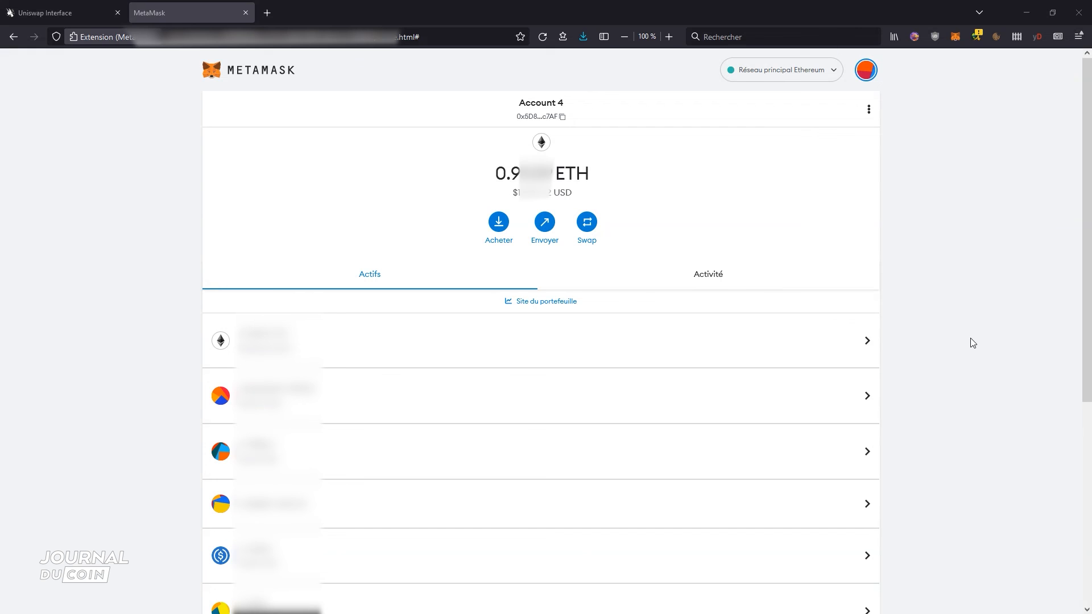
- In Account 4's token import, search for "snx", select Synthetix Network Token (SNX), and go back from the confirmation without importing it
scroll(970, 339, "down", 5)
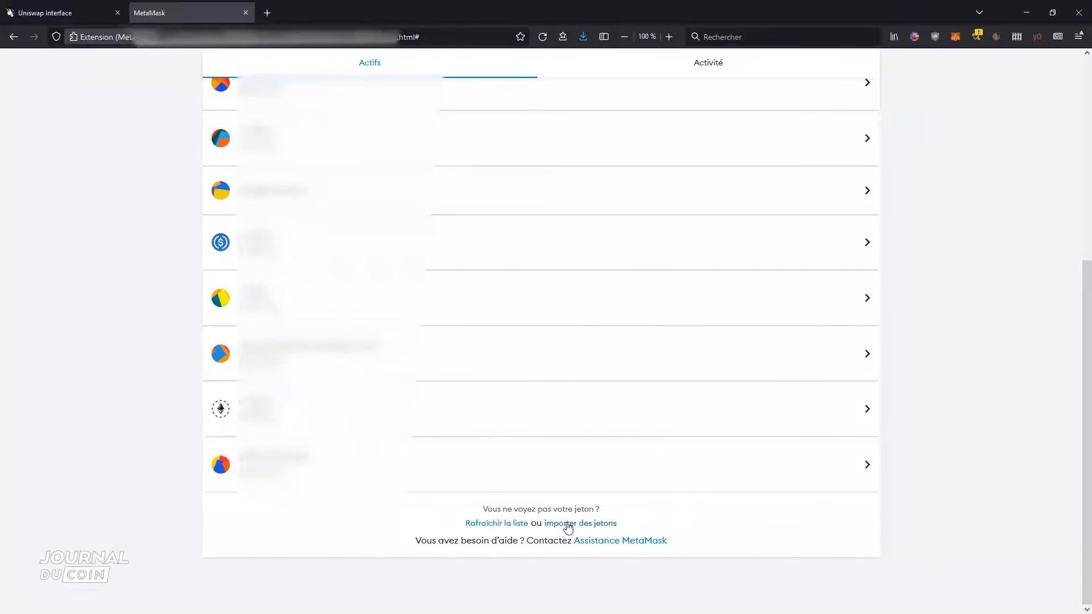
left_click(567, 523)
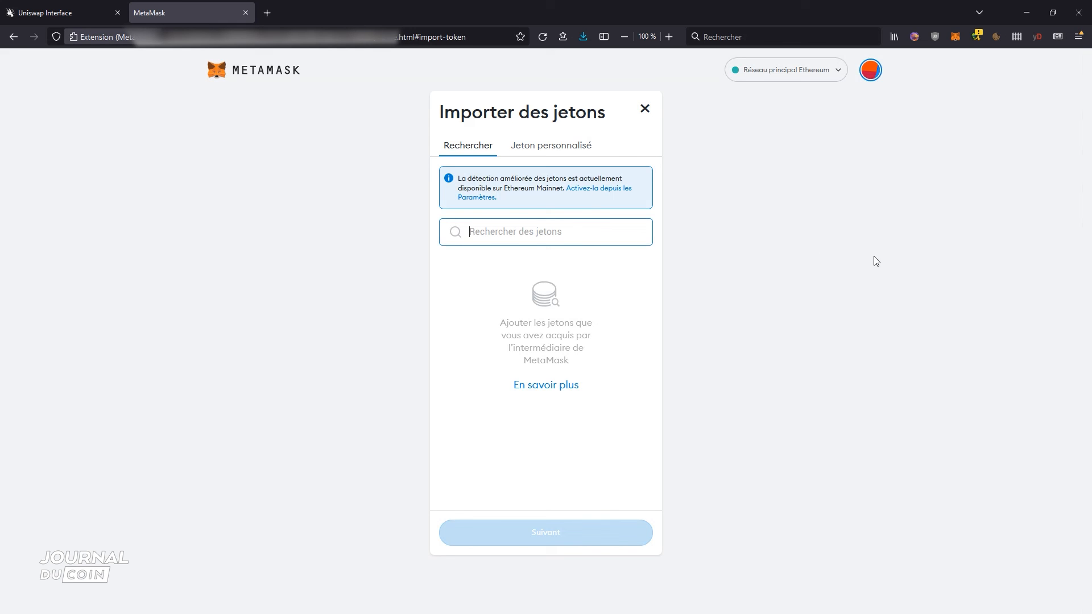
type("sn")
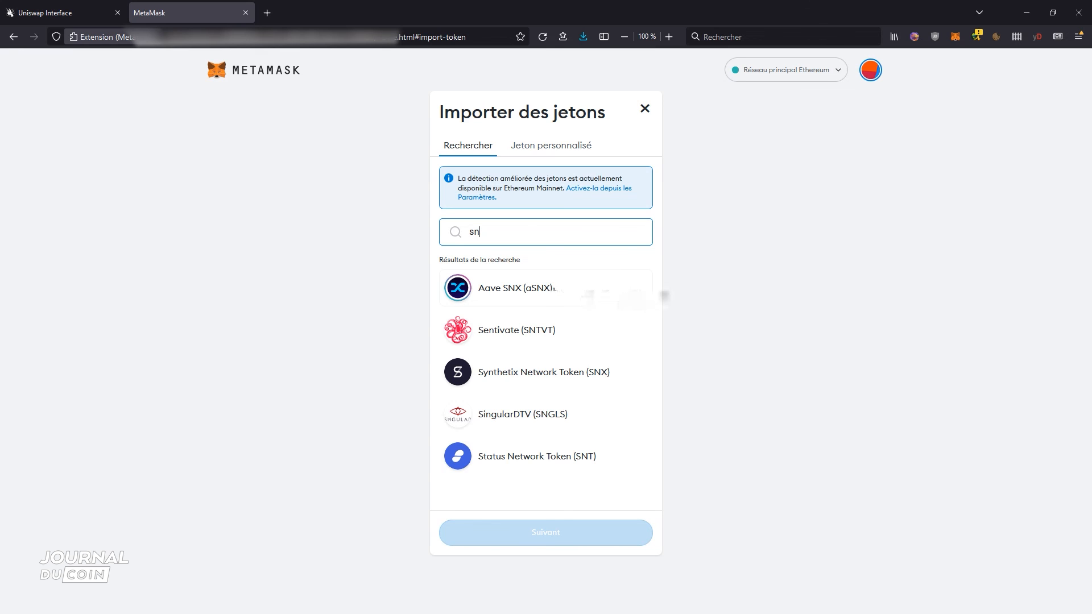
type("x")
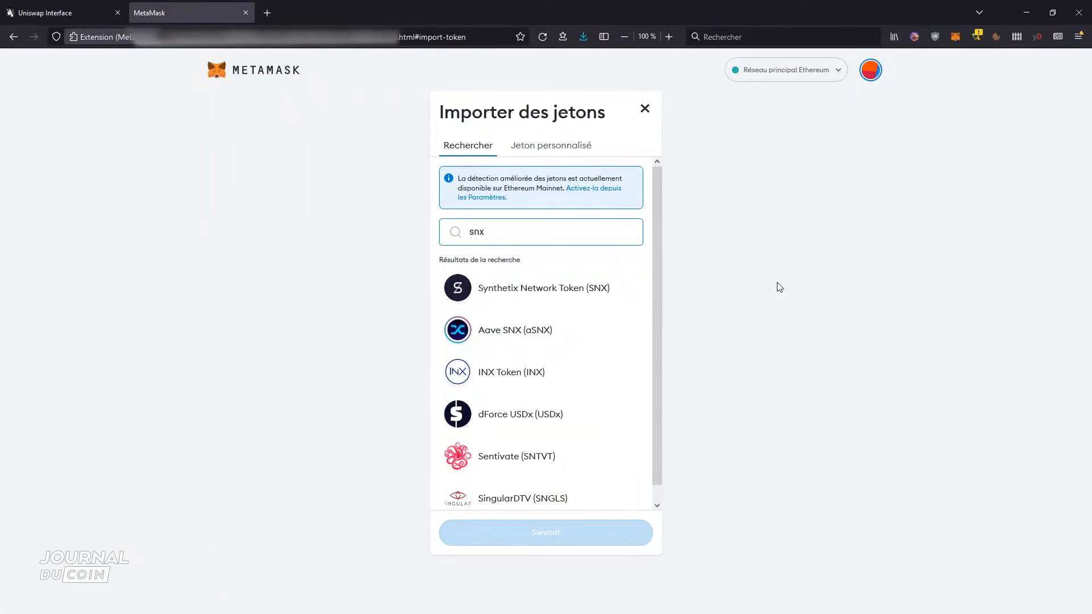
left_click(601, 285)
left_click(579, 529)
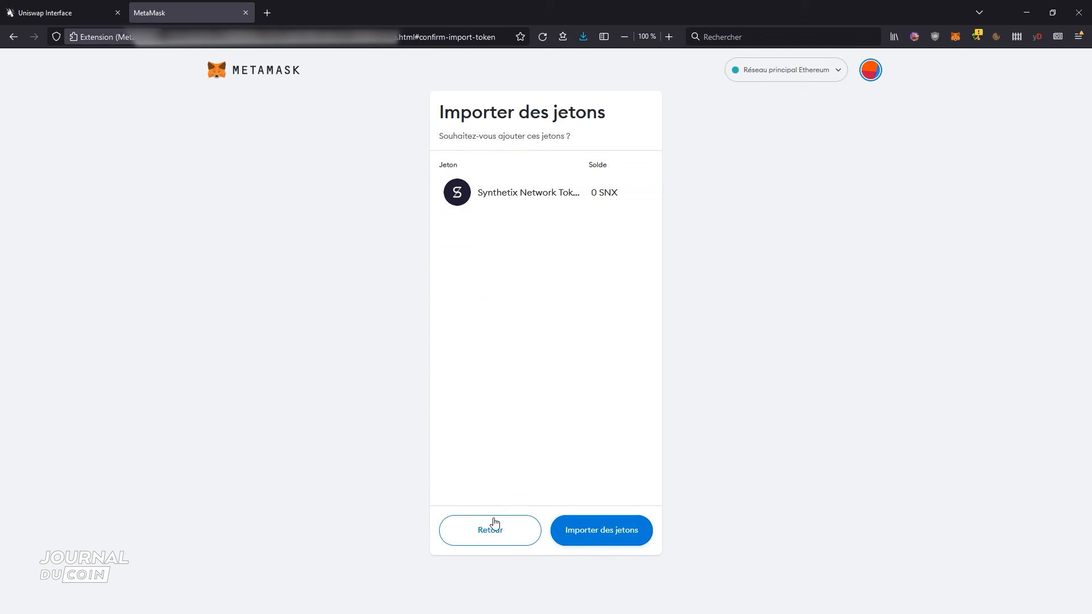
left_click(468, 544)
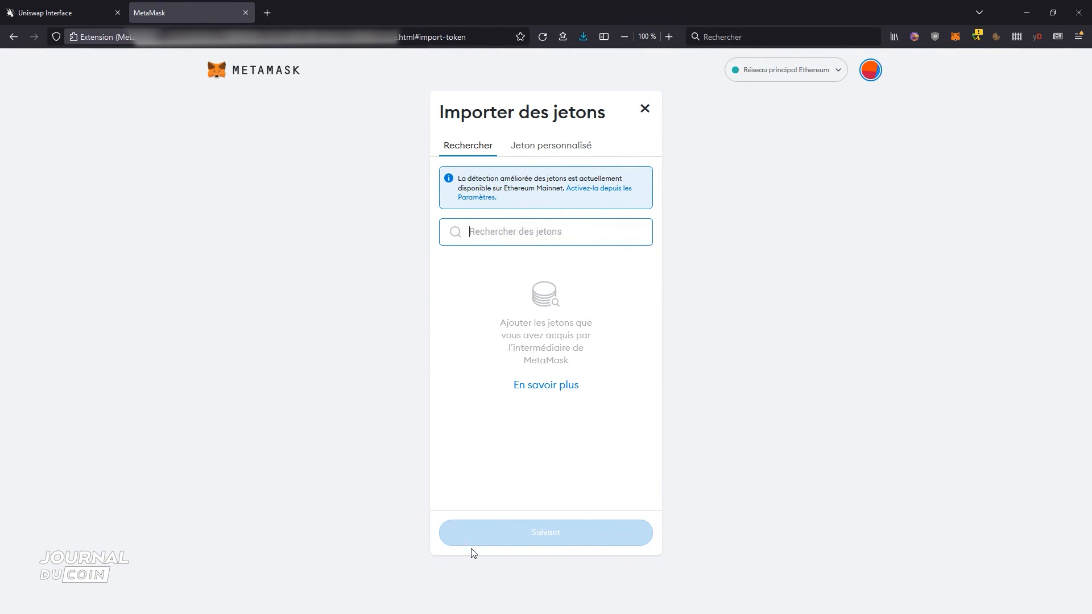
- Switch the token import to the custom token form
left_click(563, 146)
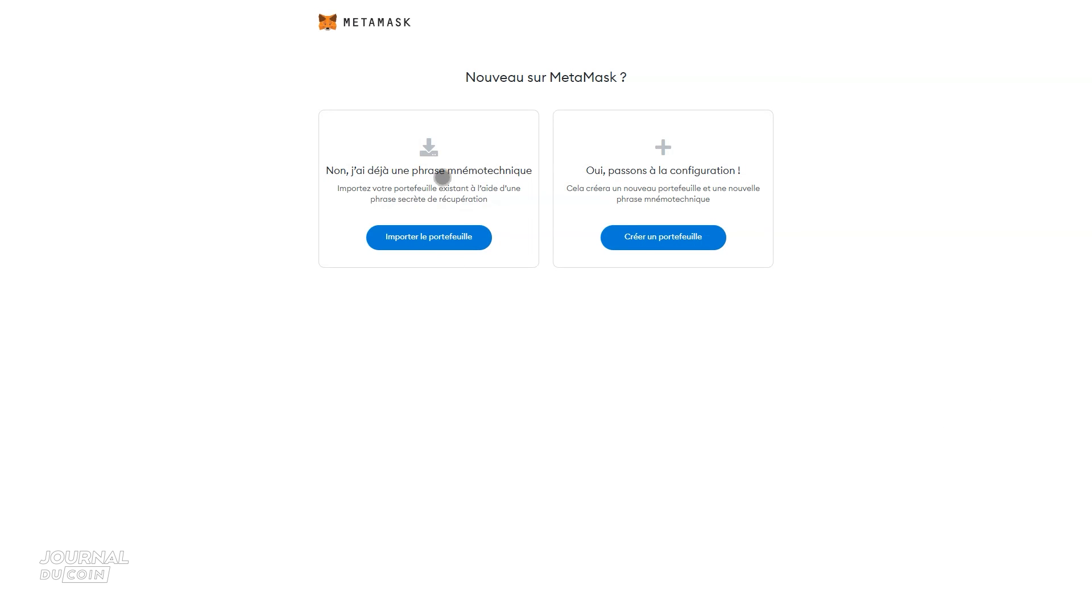
- Start importing an existing wallet and fill in all 12 words of the secret recovery phrase
left_click(434, 244)
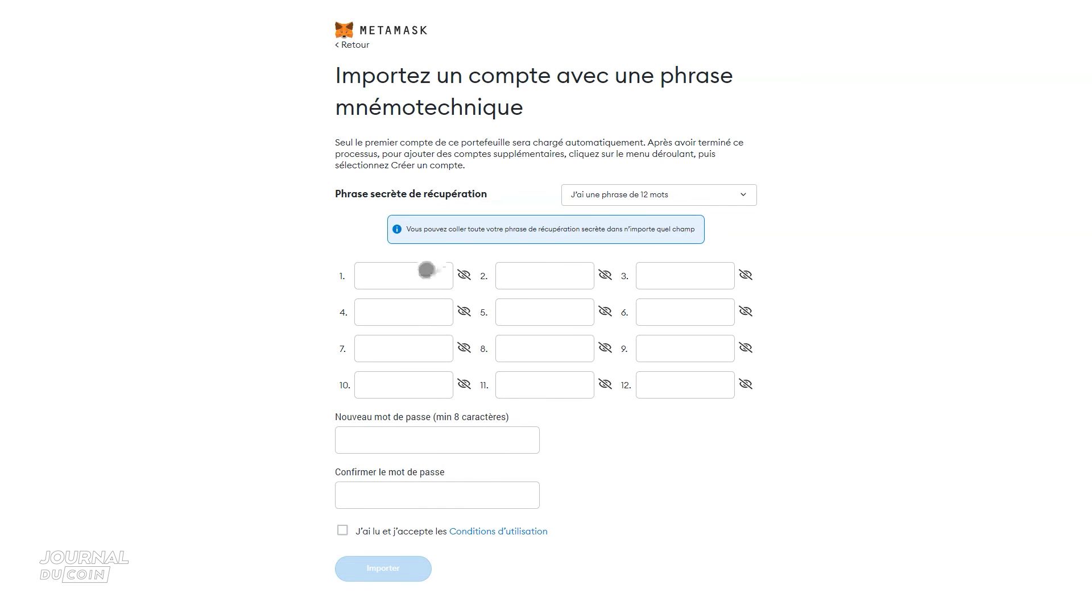
left_click(431, 269)
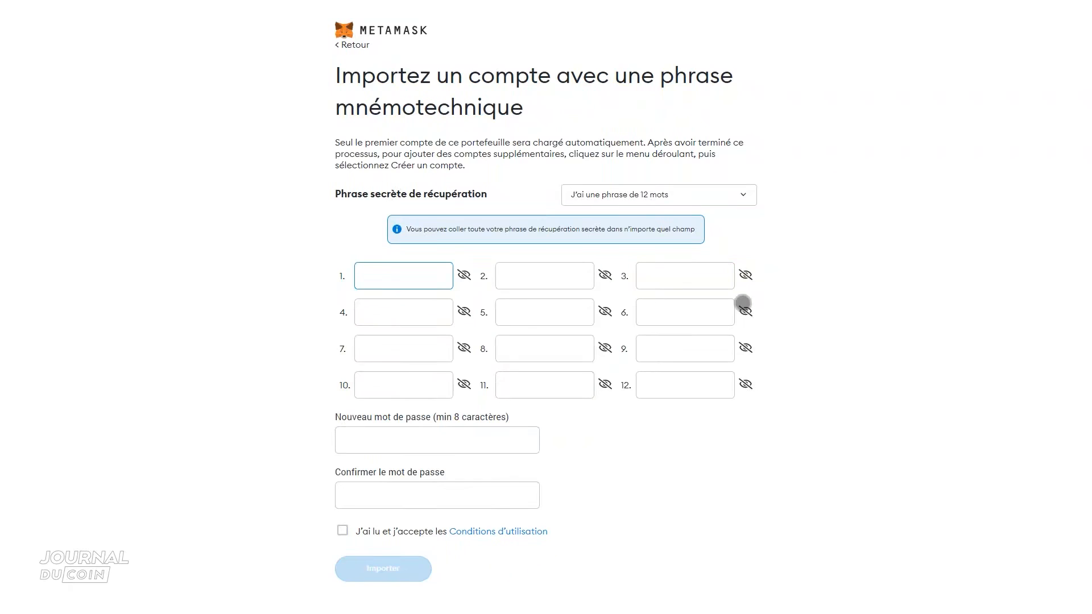
type("••••••")
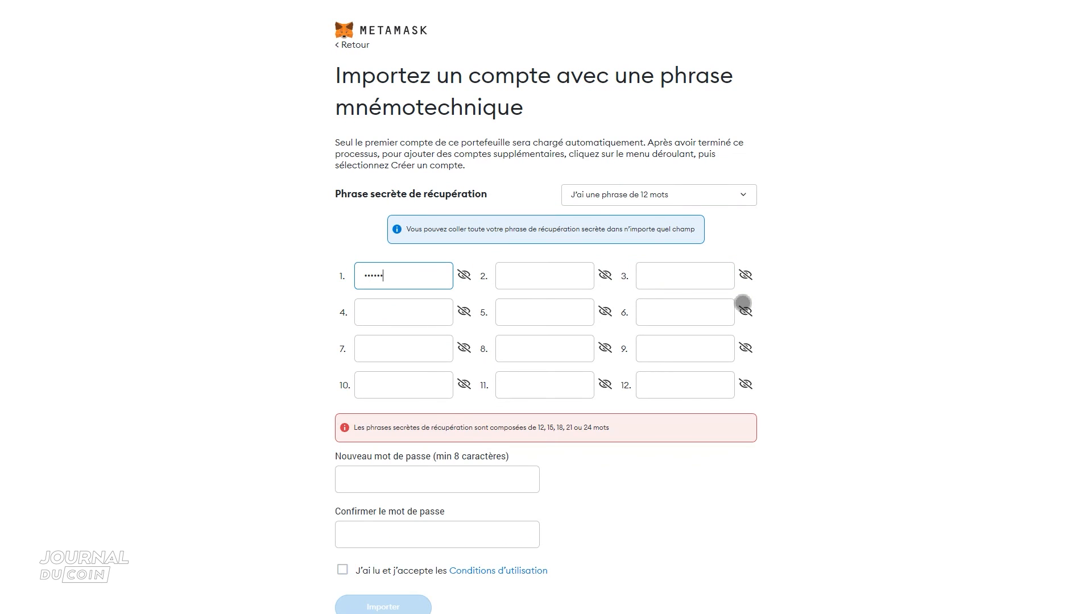
key("Tab")
key("Tab")
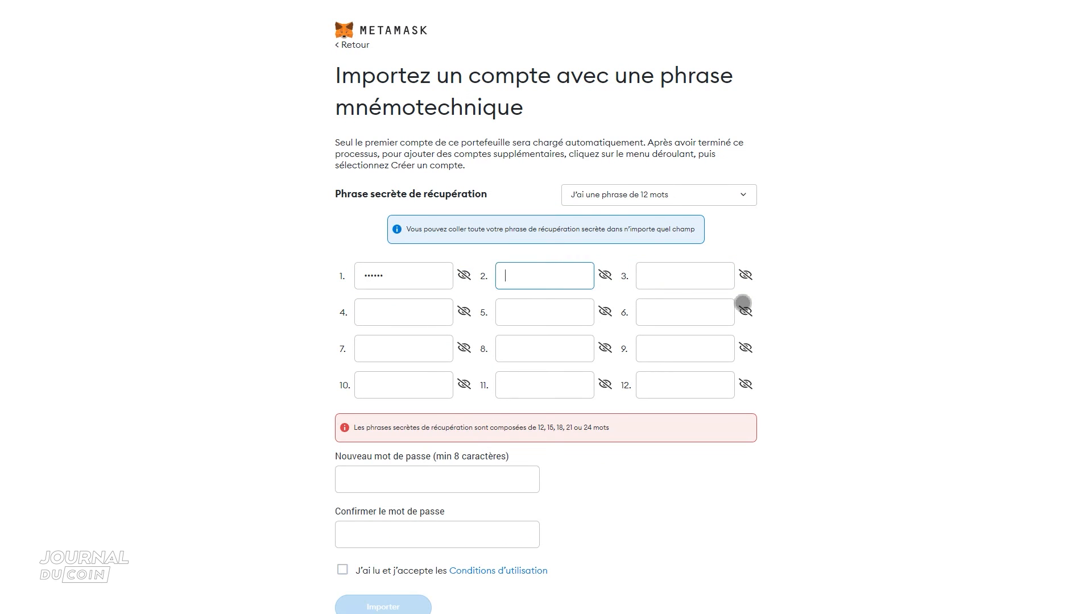
type("••••")
key("Tab")
key("Tab")
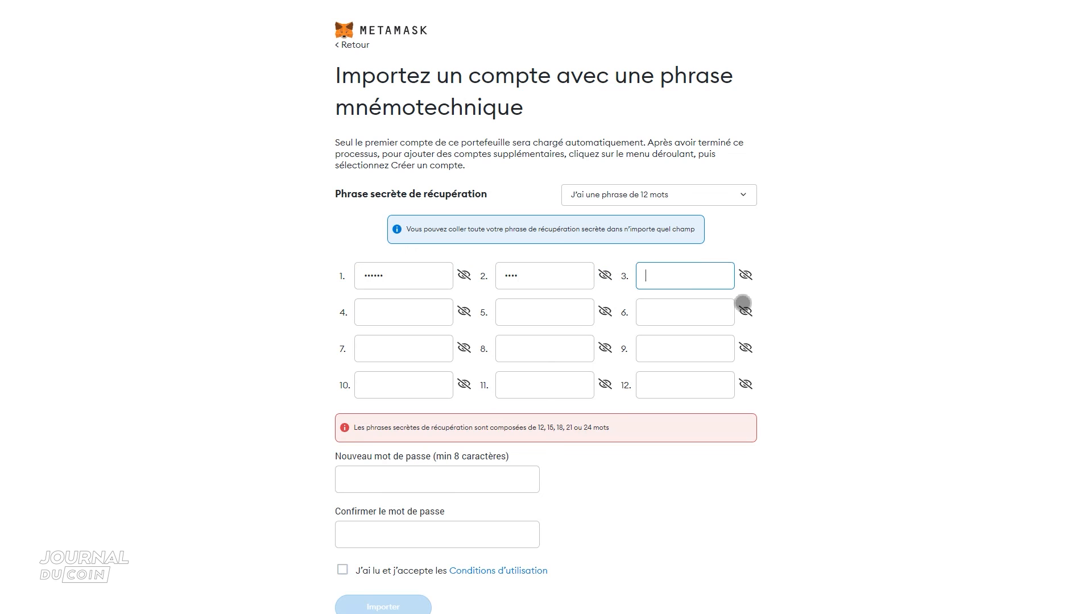
type("•••••")
key("Tab")
key("Tab")
type("•••••")
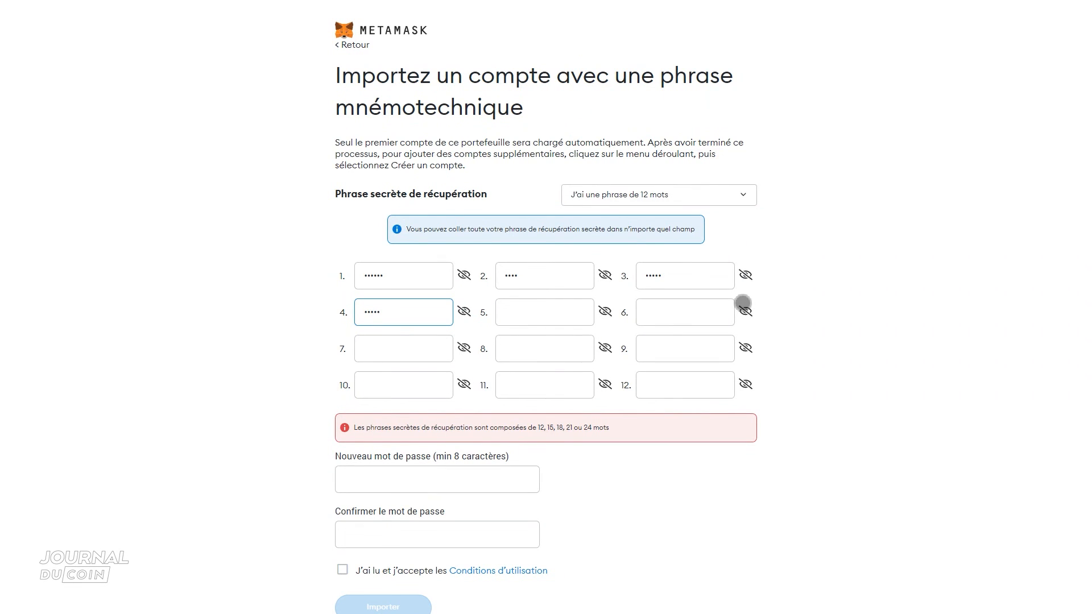
key("Tab")
key("Tab")
type("••••••")
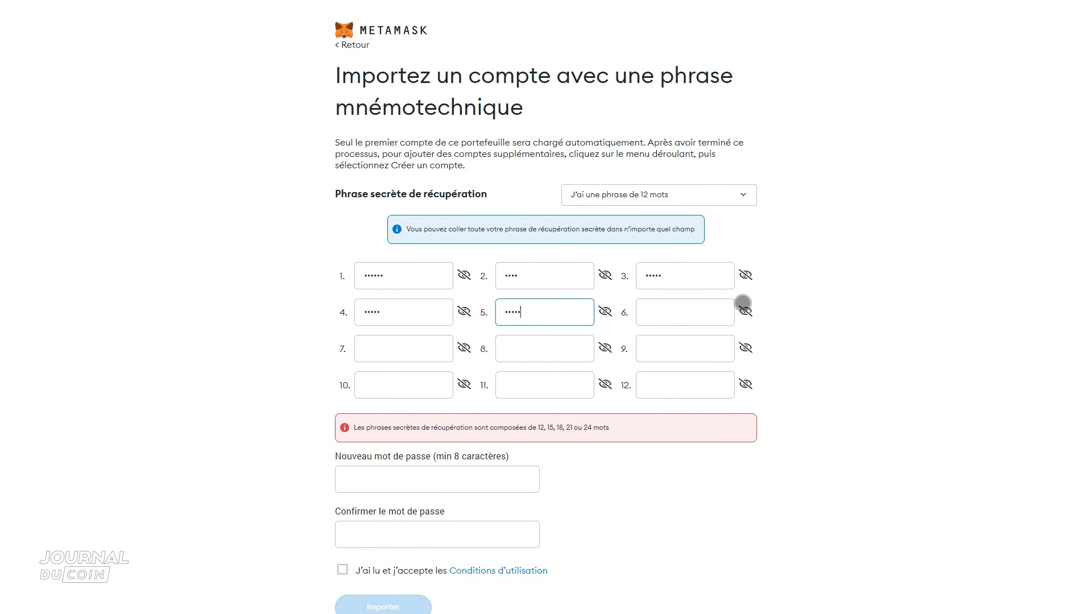
key("Tab")
key("Tab")
type("••••")
key("Tab")
key("Tab")
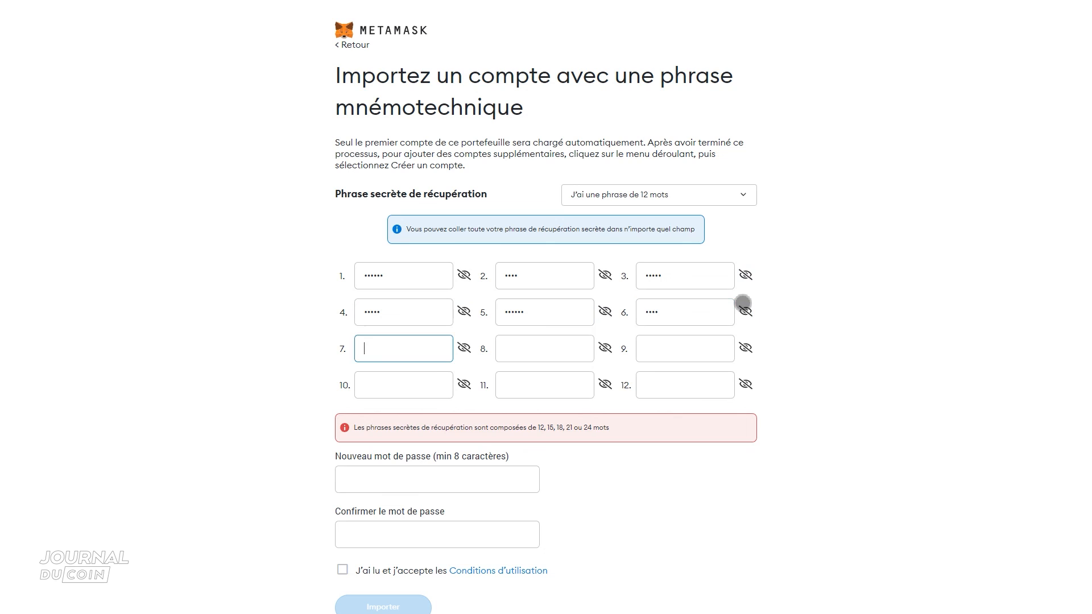
type("••••")
key("Tab")
key("Tab")
type("••••••")
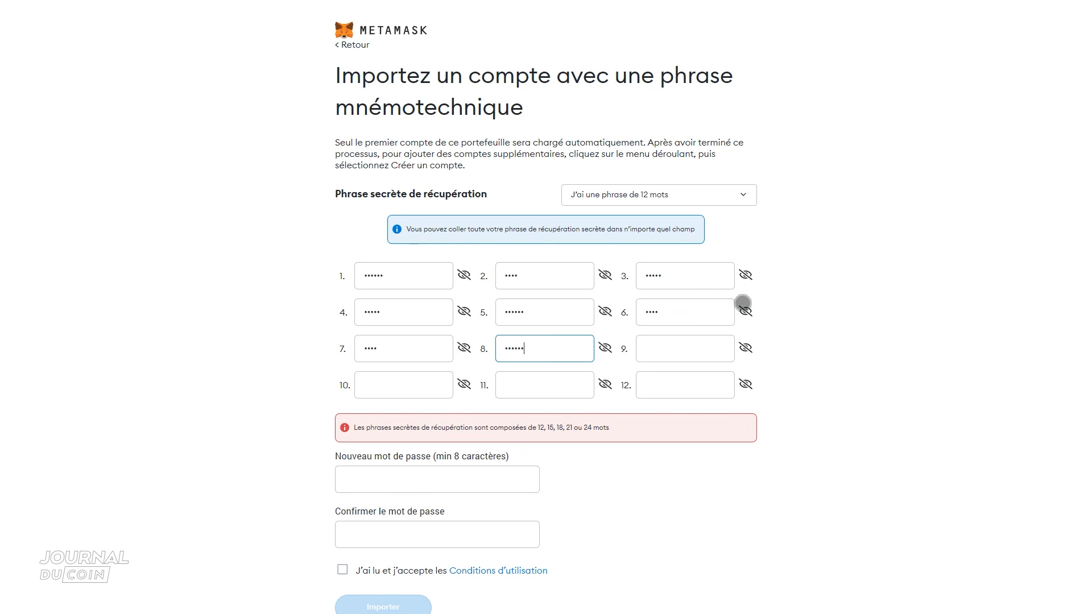
key("Tab")
key("Tab")
type("••••")
key("Tab")
key("Tab")
type("•••••")
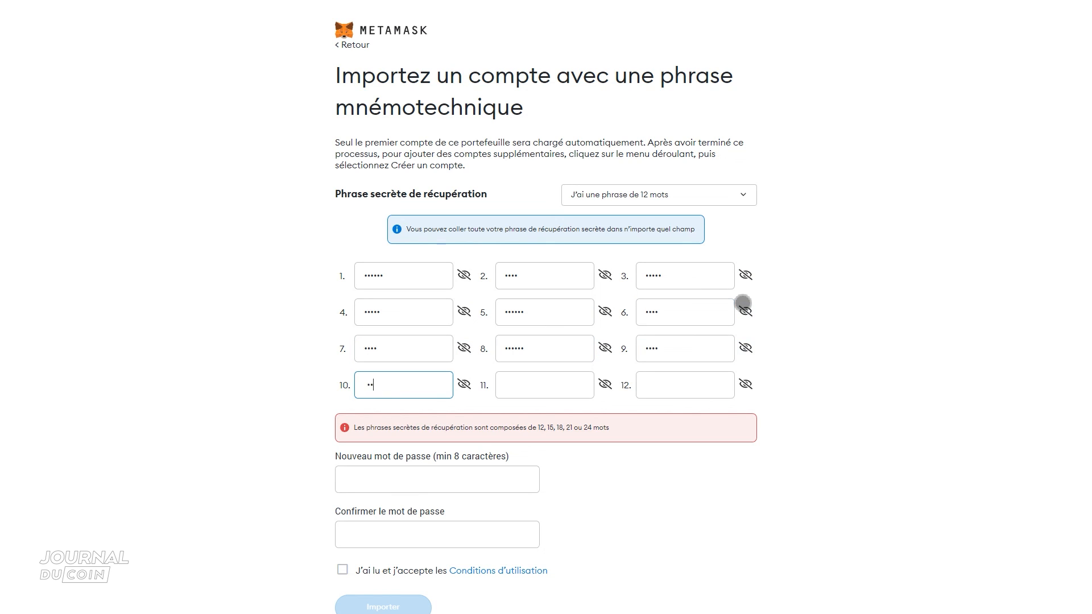
key("Tab")
key("Tab")
type("•••••")
key("Tab")
key("Tab")
type("•••••")
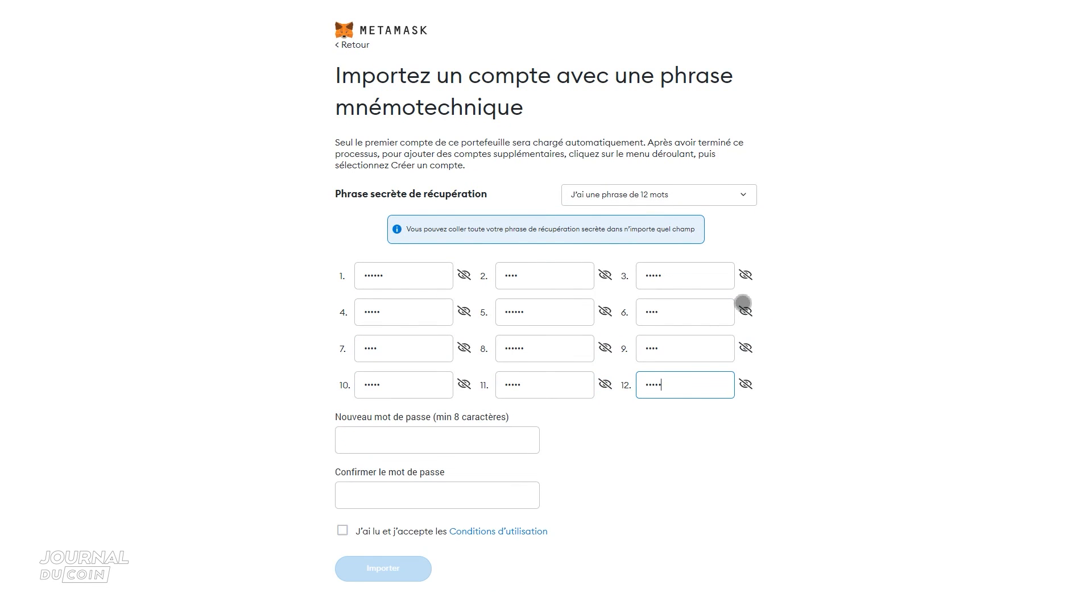
- Enter and confirm the new wallet password, accept the terms of use, and import the wallet
left_click(447, 444)
type("••••")
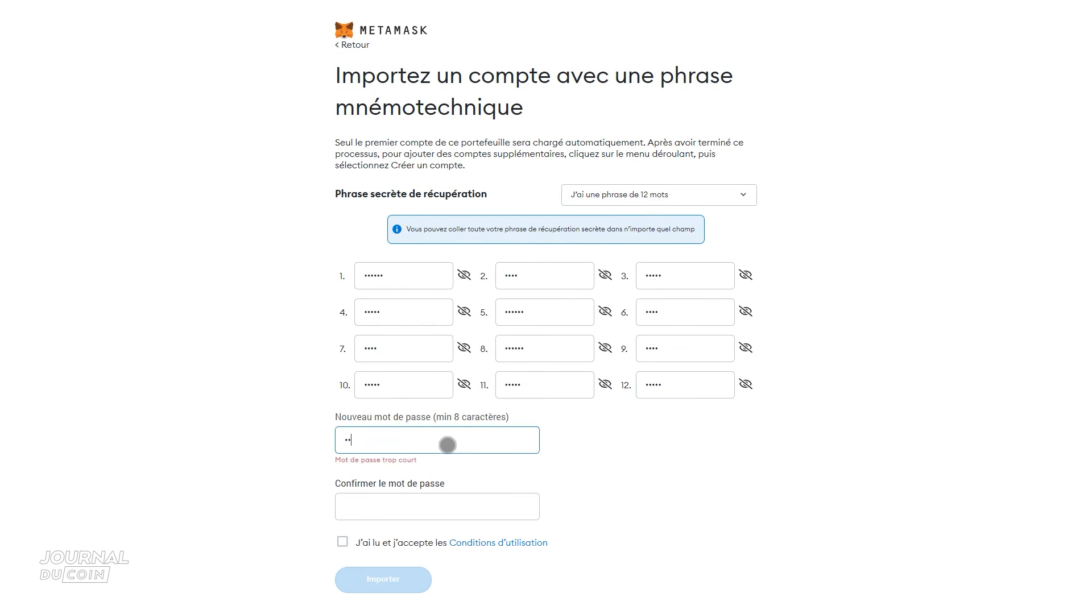
type("••••")
key("Tab")
type("••••")
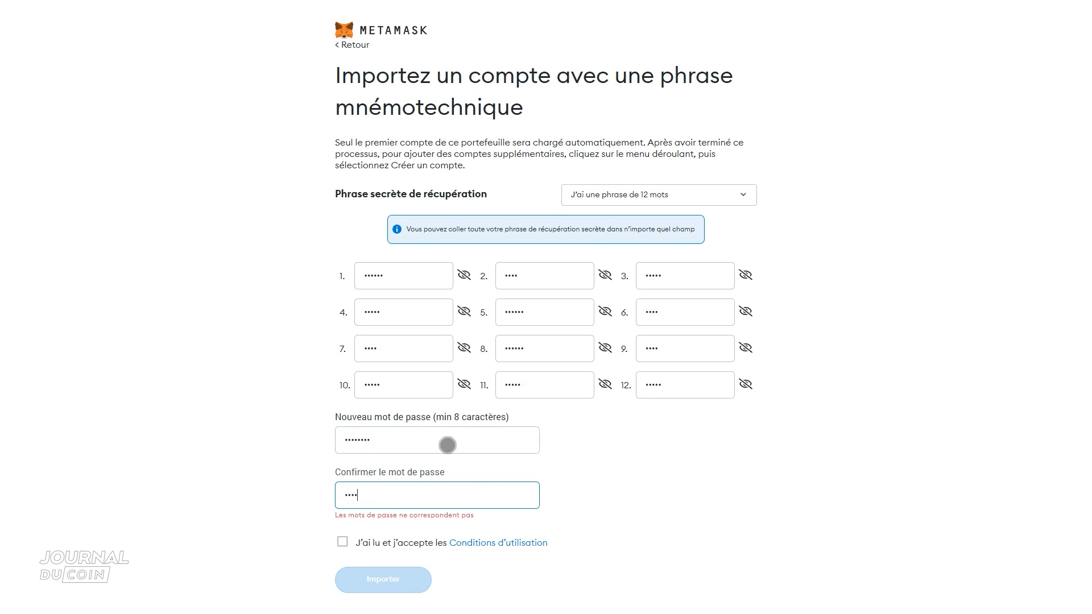
type("••••")
left_click(342, 531)
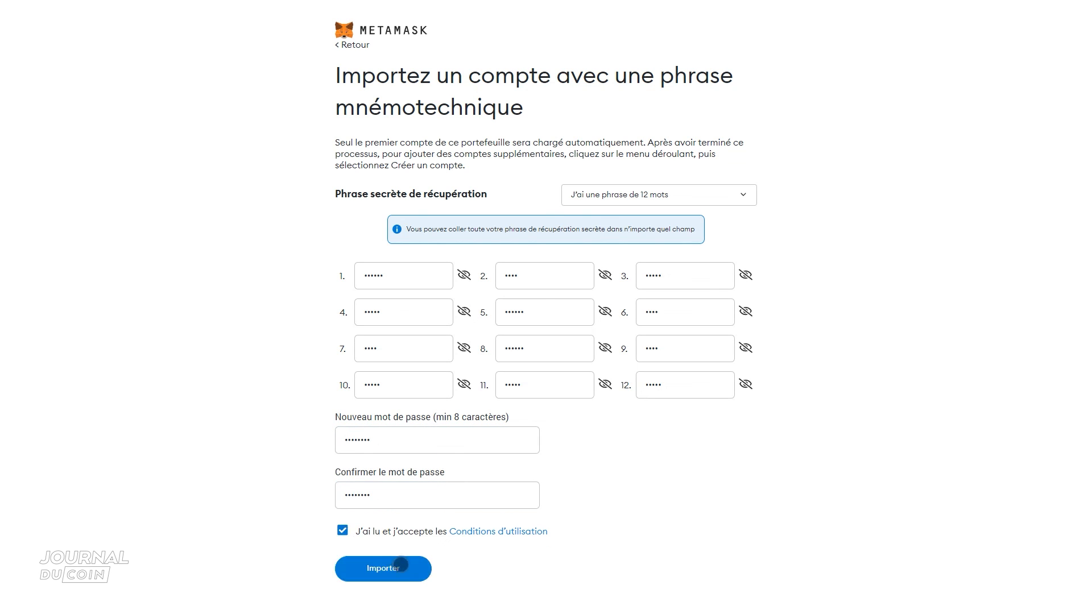
left_click(402, 572)
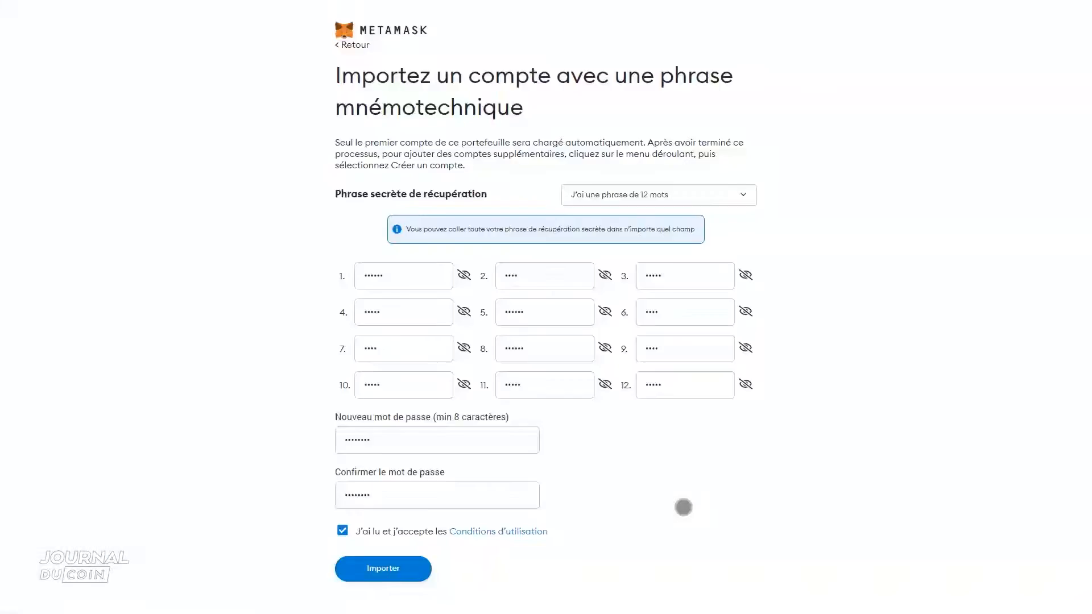
- Open the hardware wallet connection page from the imported wallet's account options
left_click(348, 364)
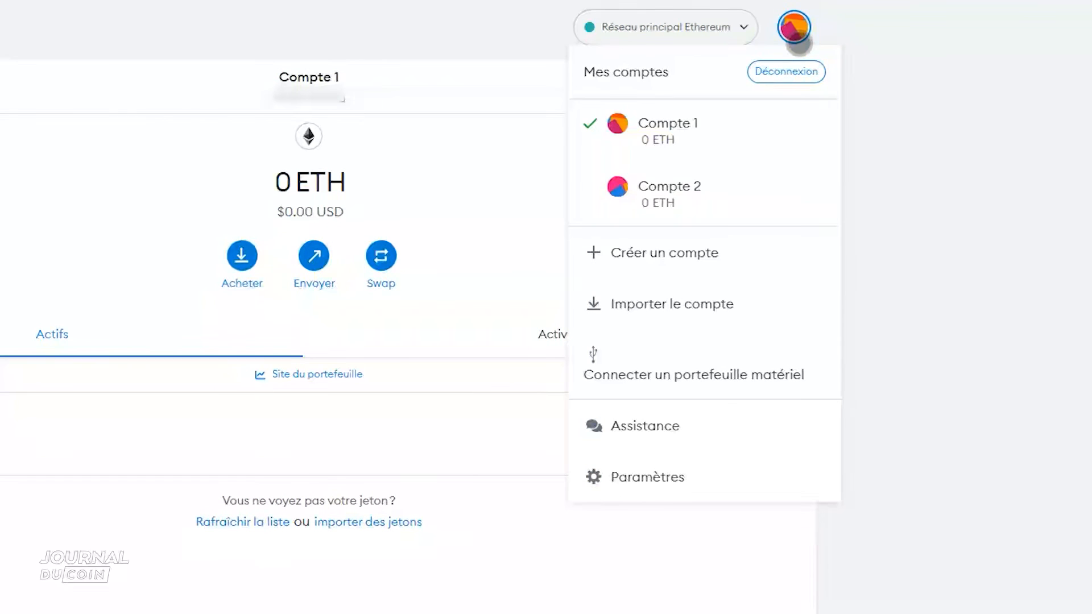
left_click(737, 372)
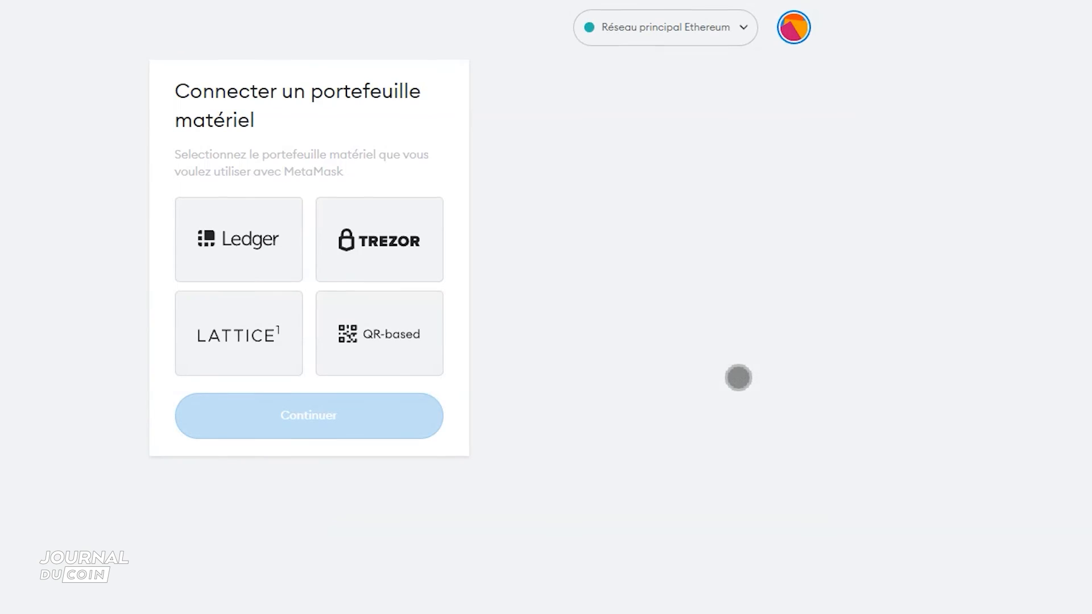